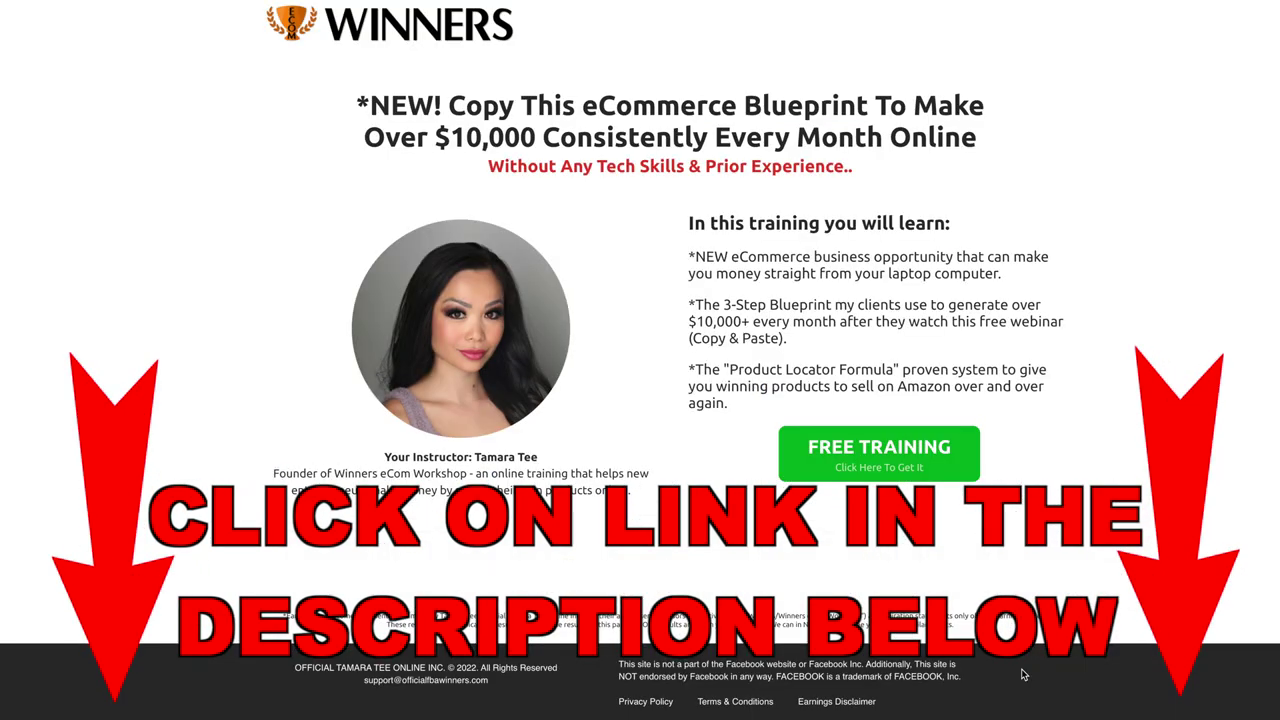
{"action": "left_click", "coordinate": [872, 456]}
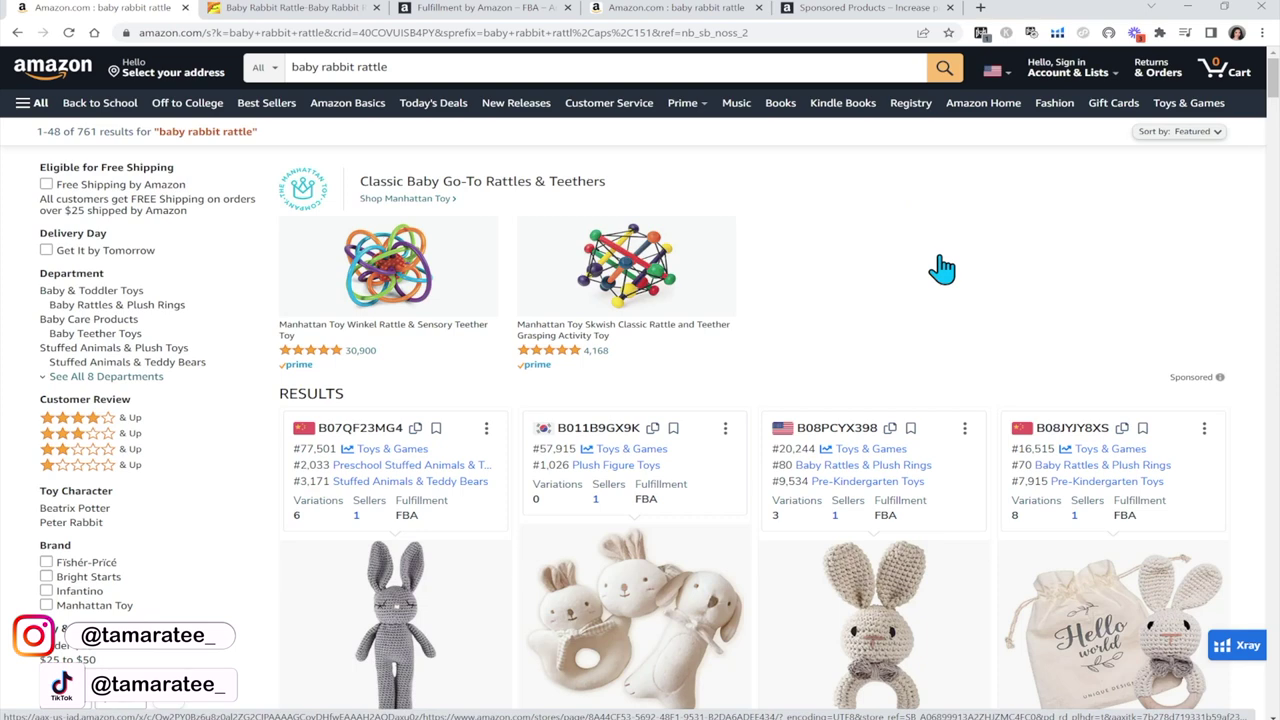
Step: Run the Helium 10 Xray product research on the Amazon search results for baby rabbit rattle
{"action": "scroll", "coordinate": [942, 268], "scroll_direction": "down", "scroll_amount": 10}
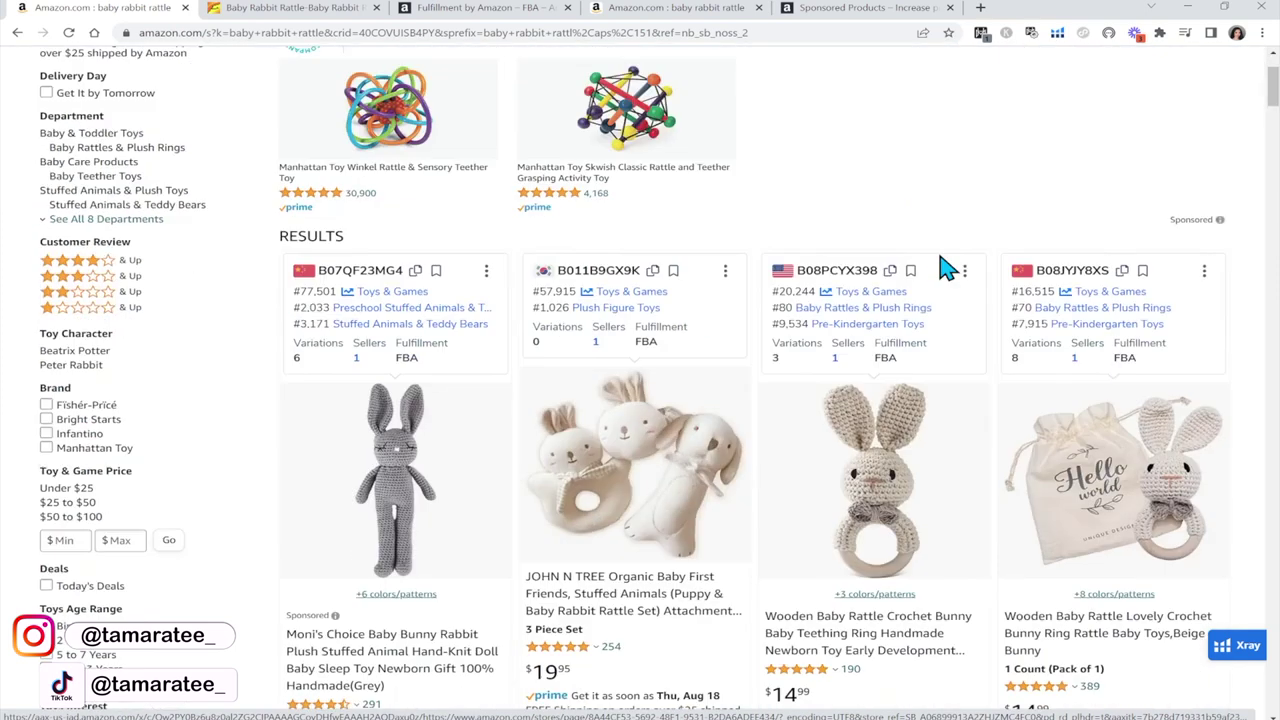
{"action": "scroll", "coordinate": [942, 268], "scroll_direction": "down", "scroll_amount": 2}
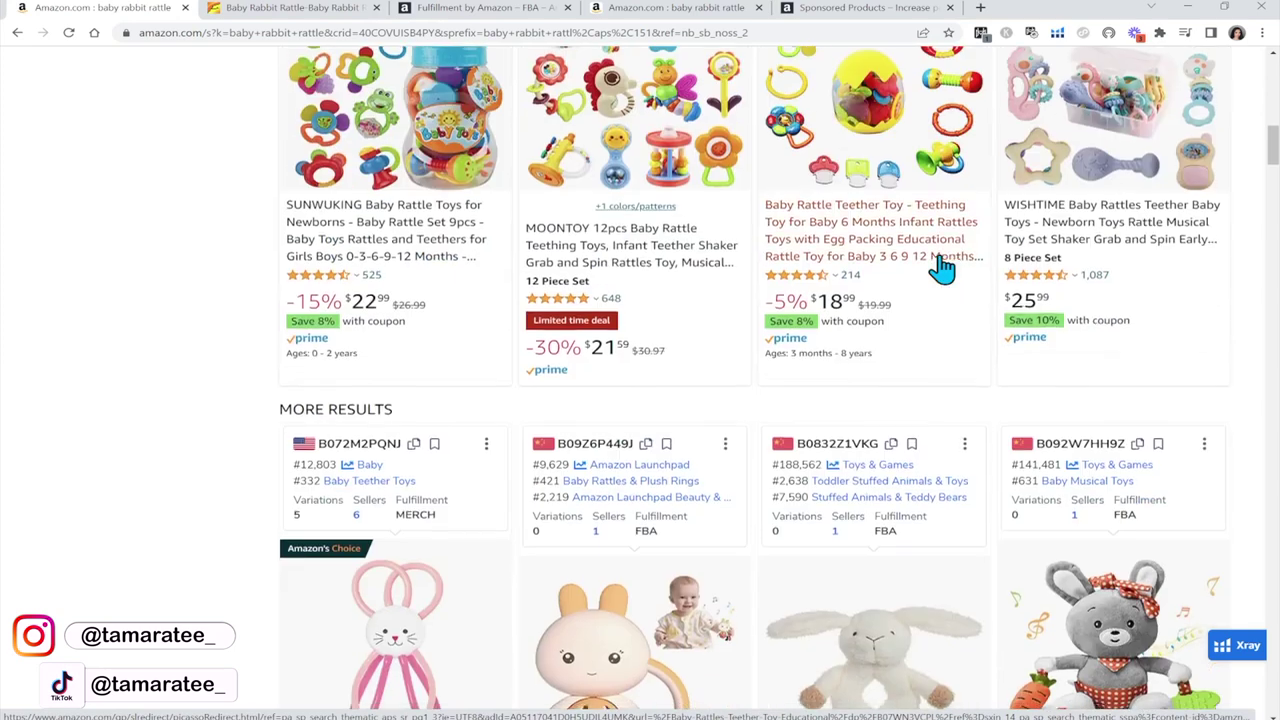
{"action": "scroll", "coordinate": [943, 270], "scroll_direction": "up", "scroll_amount": 8}
{"action": "scroll", "coordinate": [942, 268], "scroll_direction": "up", "scroll_amount": 2}
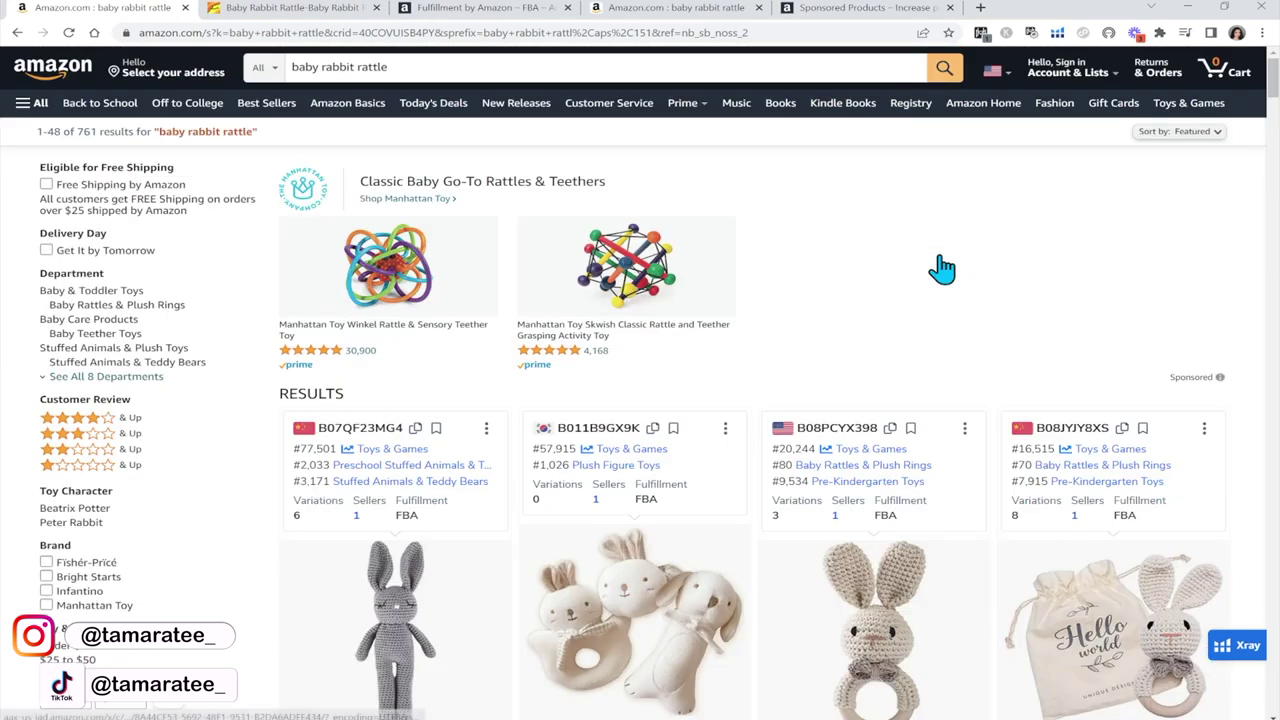
{"action": "left_click", "coordinate": [1058, 34]}
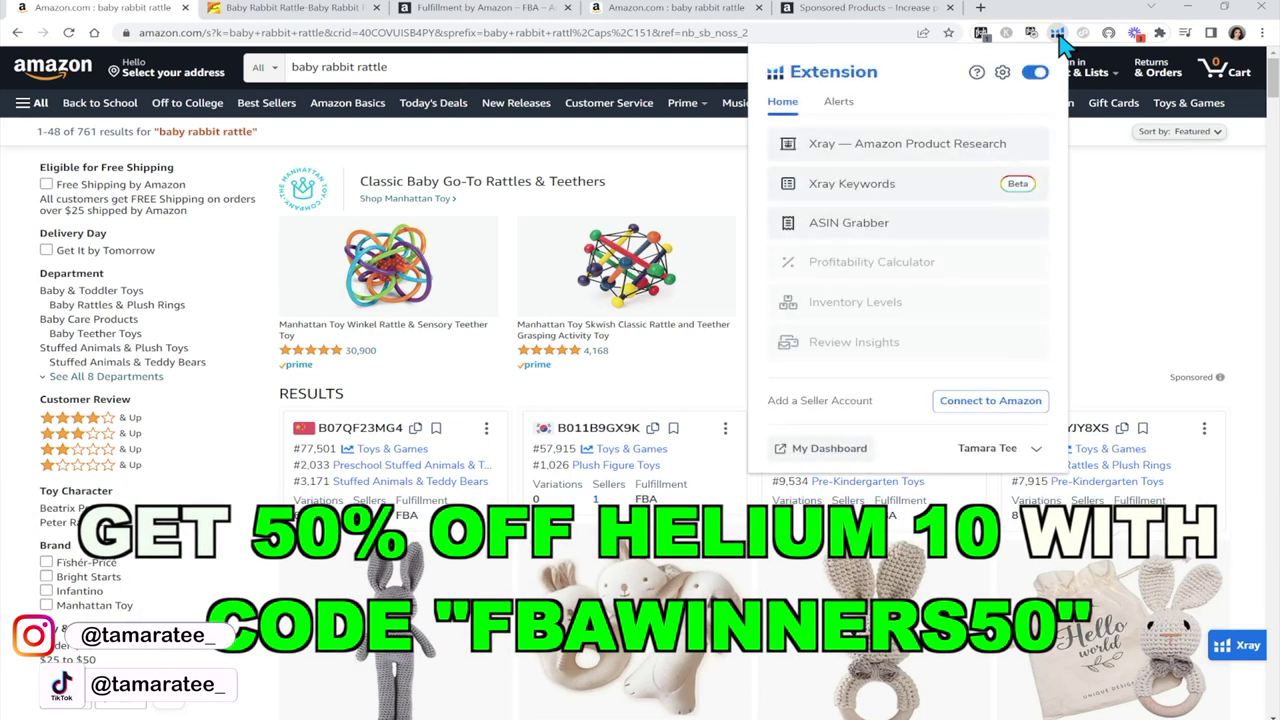
{"action": "left_click", "coordinate": [845, 150]}
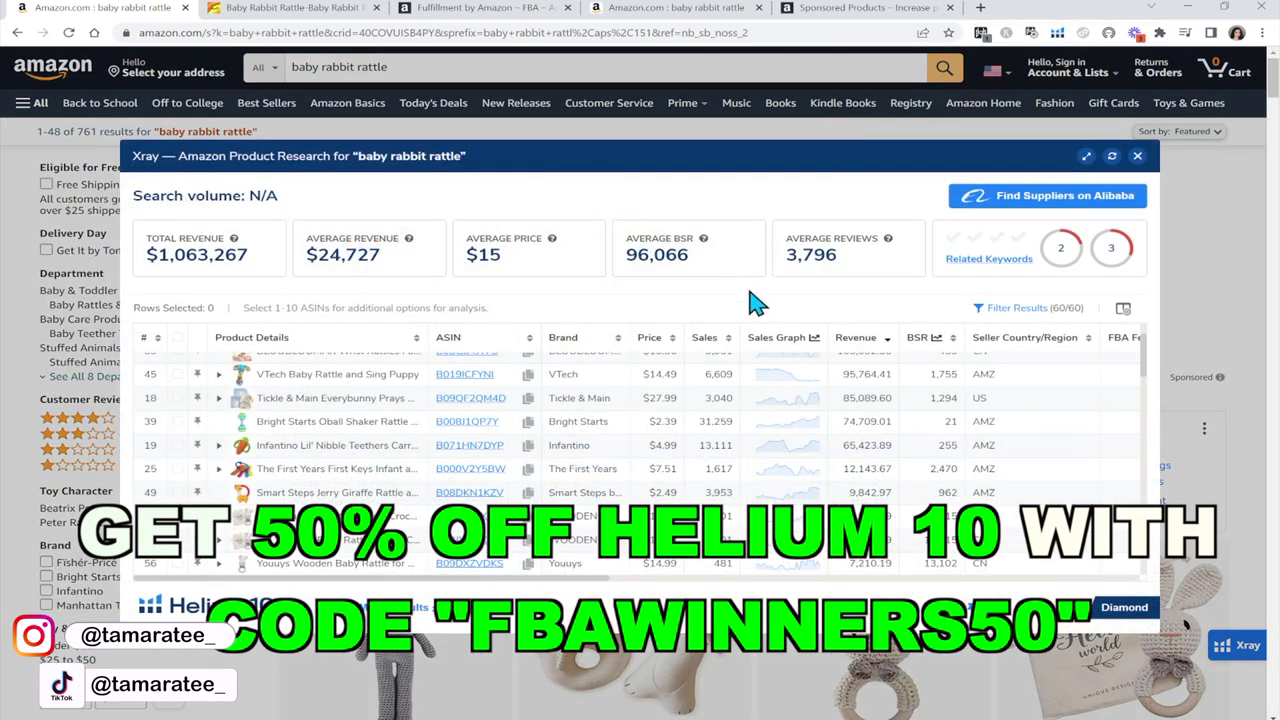
{"action": "scroll", "coordinate": [707, 400], "scroll_direction": "up", "scroll_amount": 2}
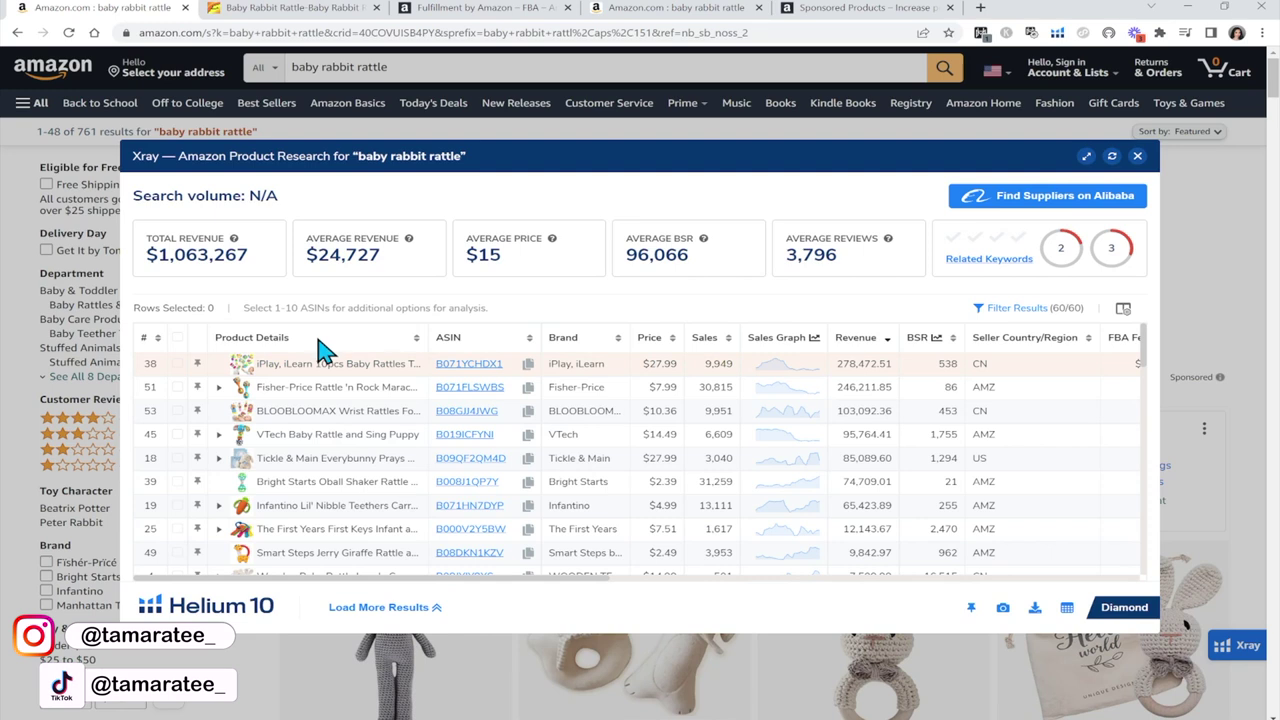
Step: Select the iPlay iLearn, Fisher-Price, BLOOBLOOMAX and VTech rattles in the Xray product table
{"action": "mouse_move", "coordinate": [301, 372]}
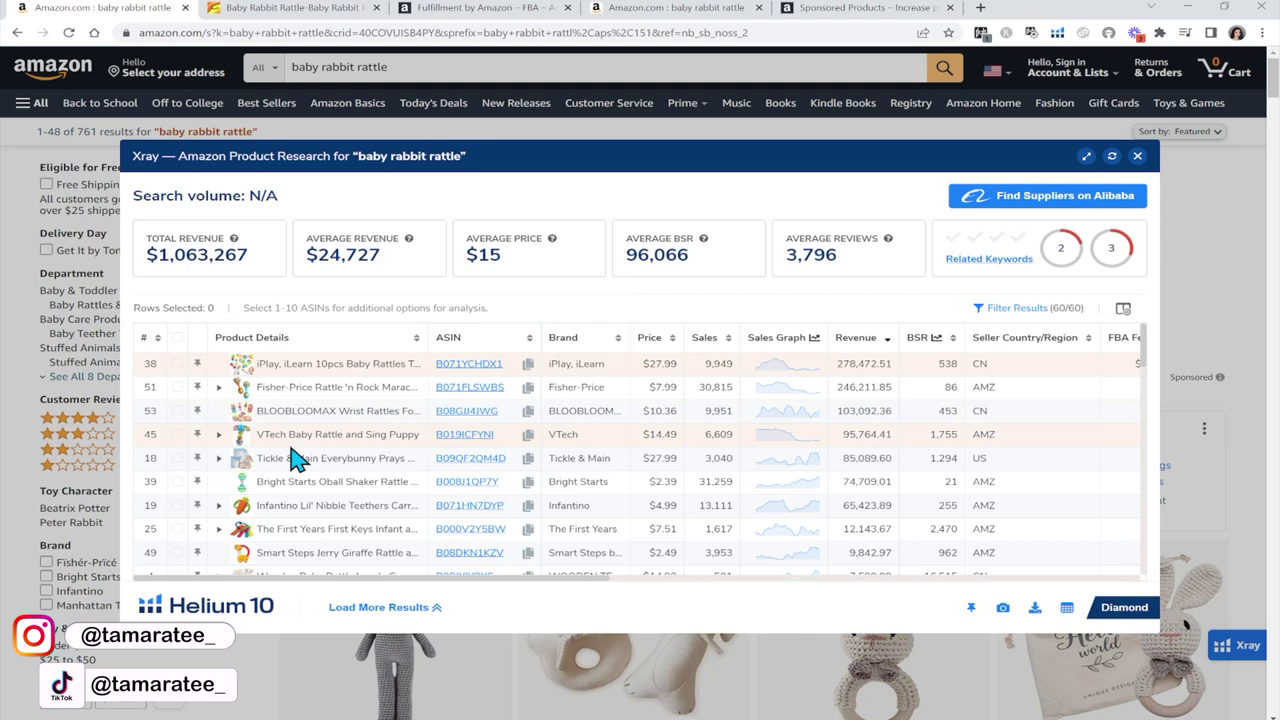
{"action": "mouse_move", "coordinate": [288, 448]}
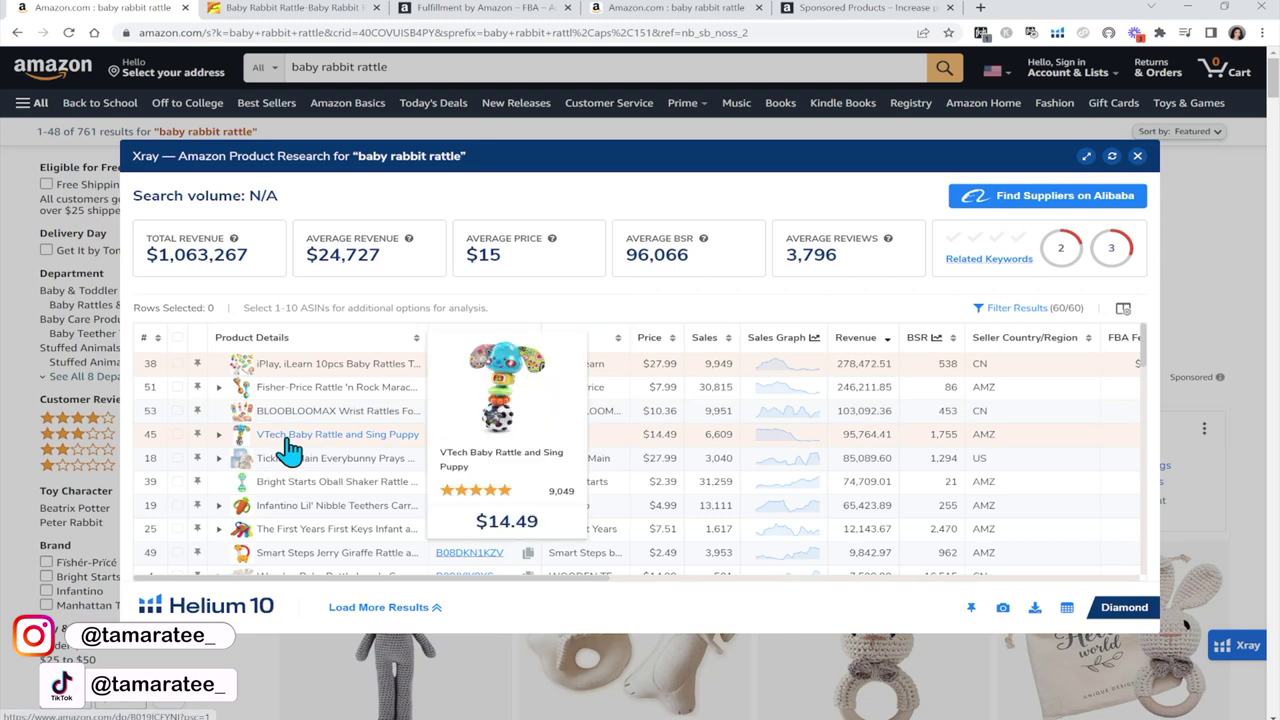
{"action": "left_click", "coordinate": [177, 364]}
{"action": "left_click", "coordinate": [177, 387]}
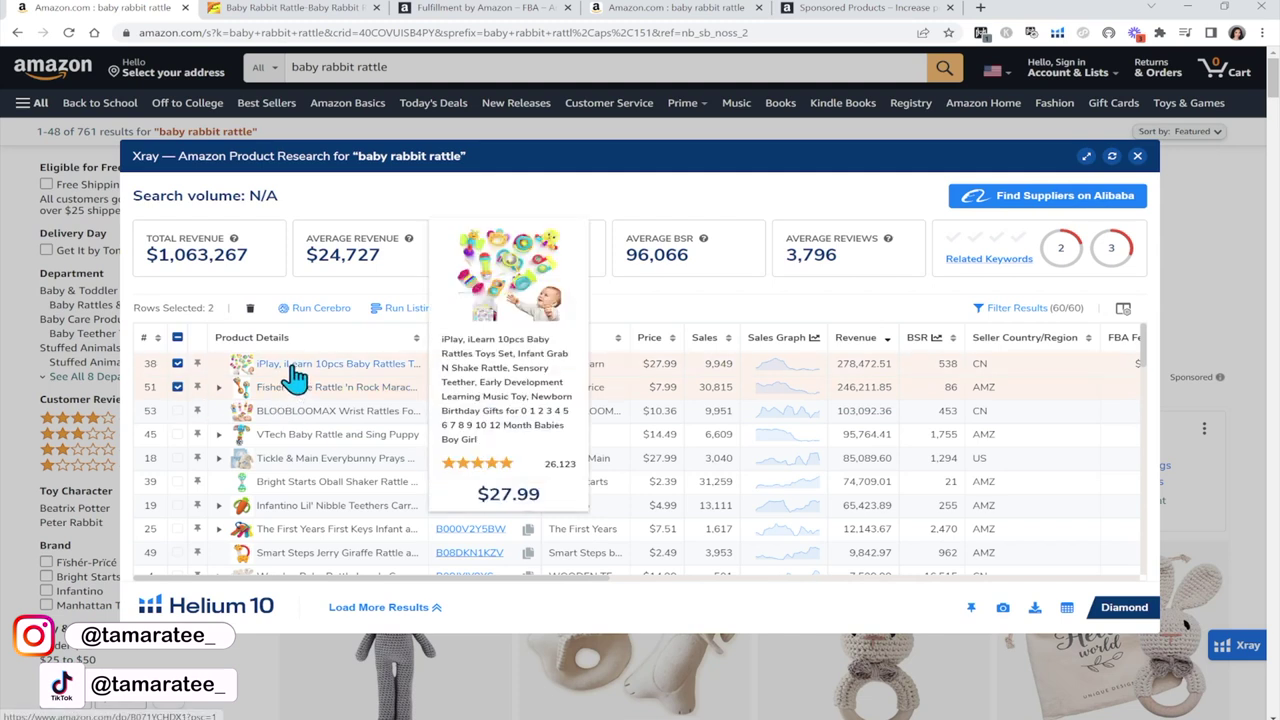
{"action": "left_click", "coordinate": [177, 411]}
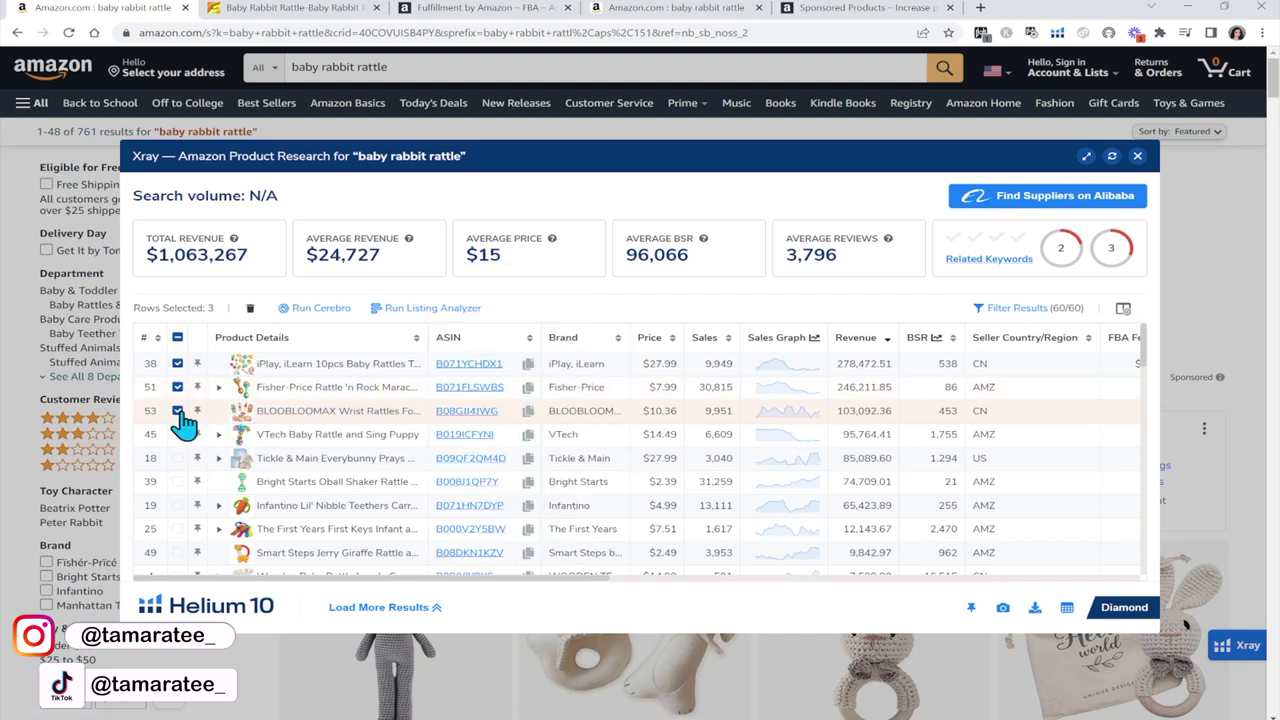
{"action": "left_click", "coordinate": [177, 434]}
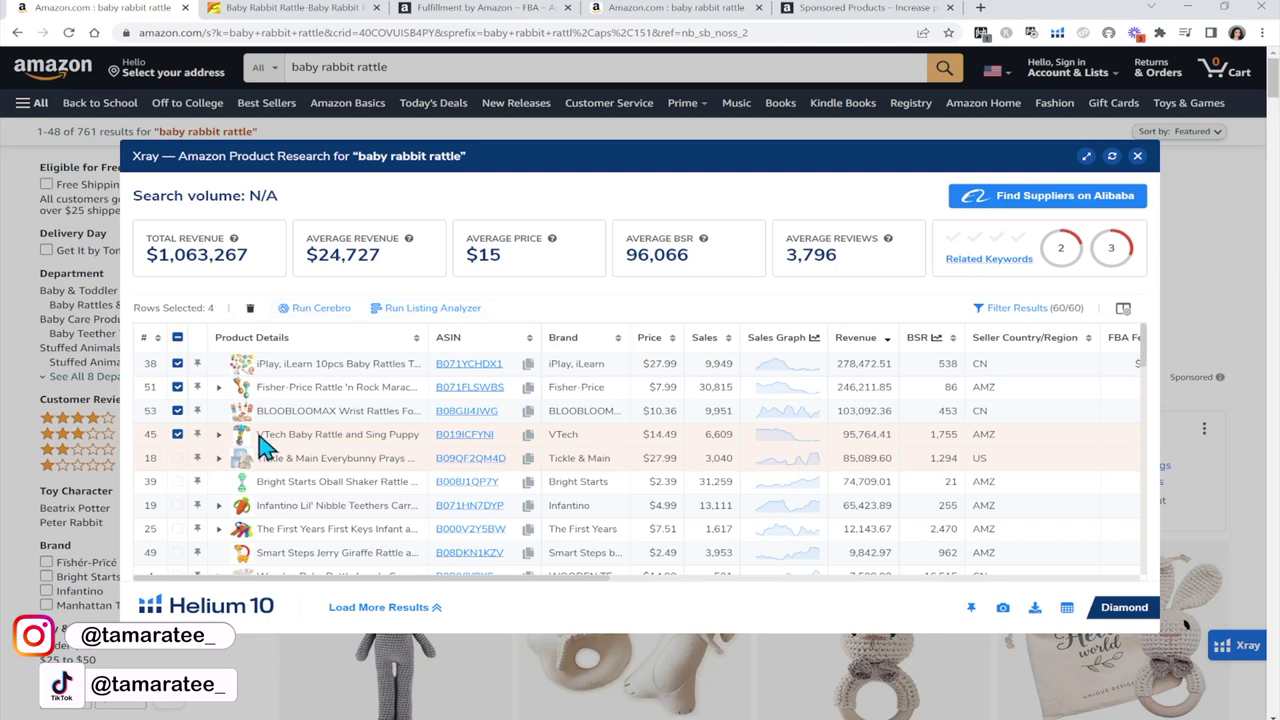
{"action": "mouse_move", "coordinate": [323, 447]}
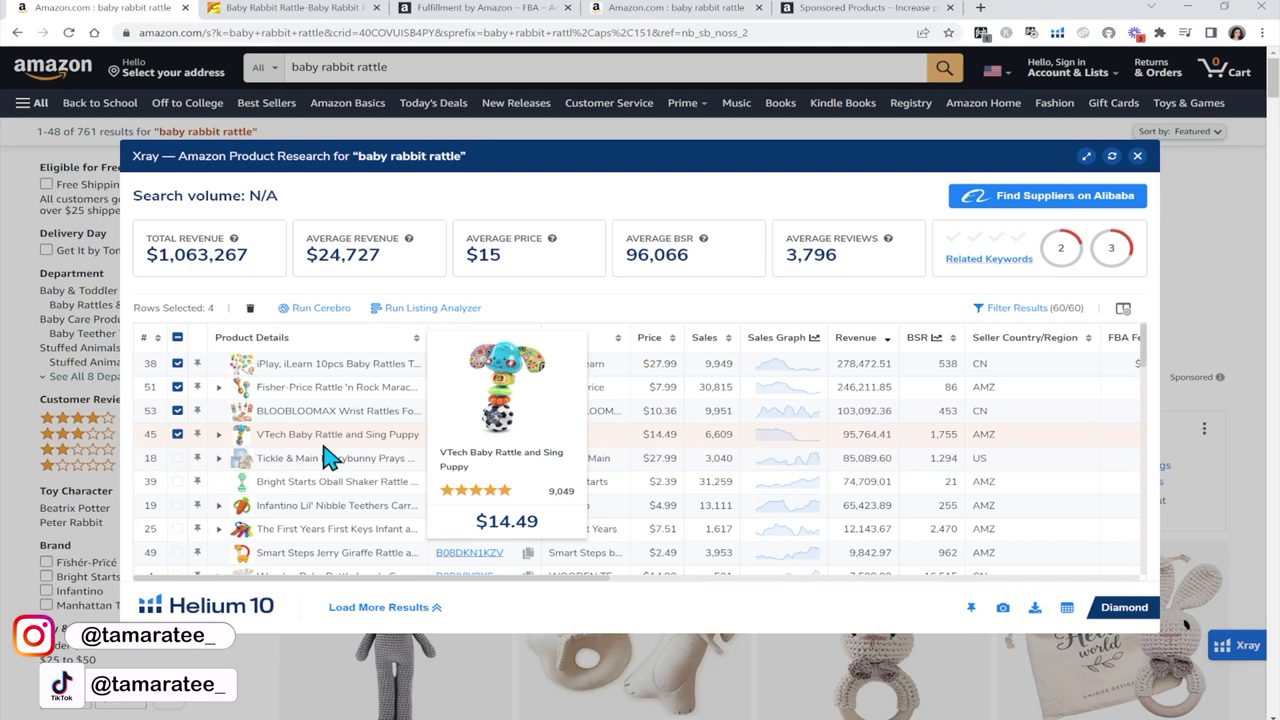
Step: Add the Bright Starts, Infantino, The First Years and Smart Steps products to the Xray selection
{"action": "mouse_move", "coordinate": [352, 382]}
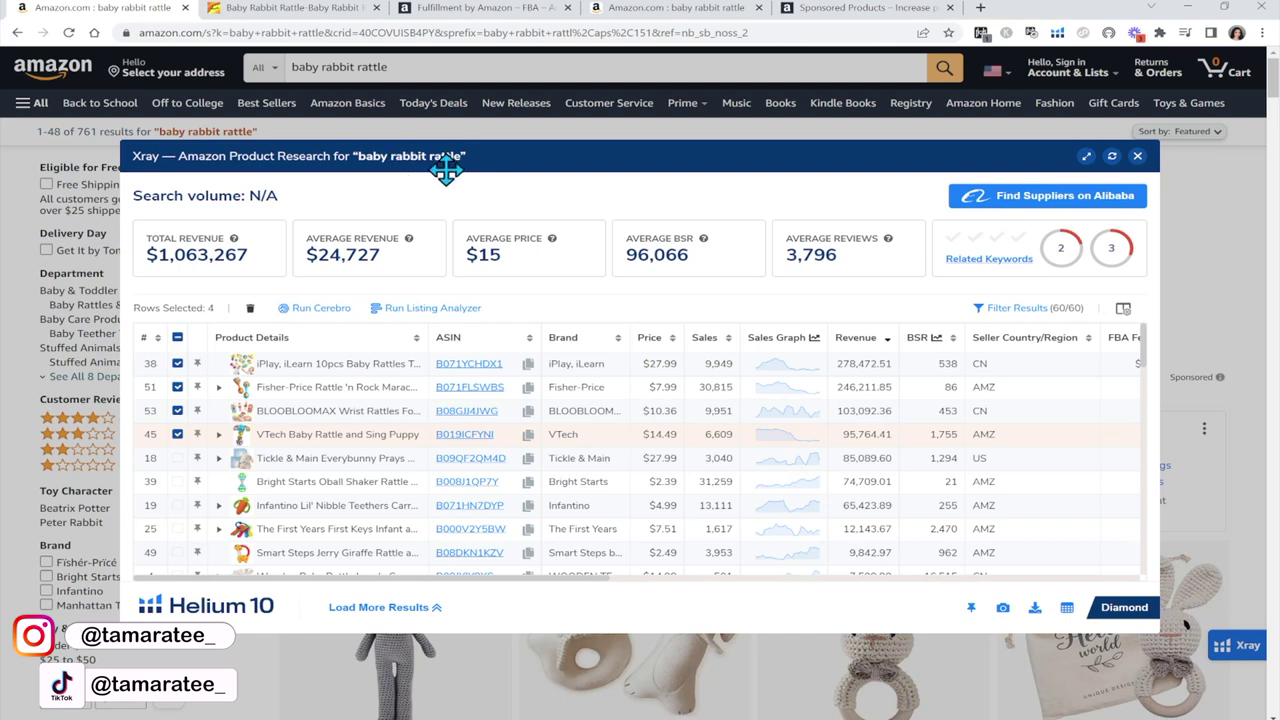
{"action": "mouse_move", "coordinate": [280, 493]}
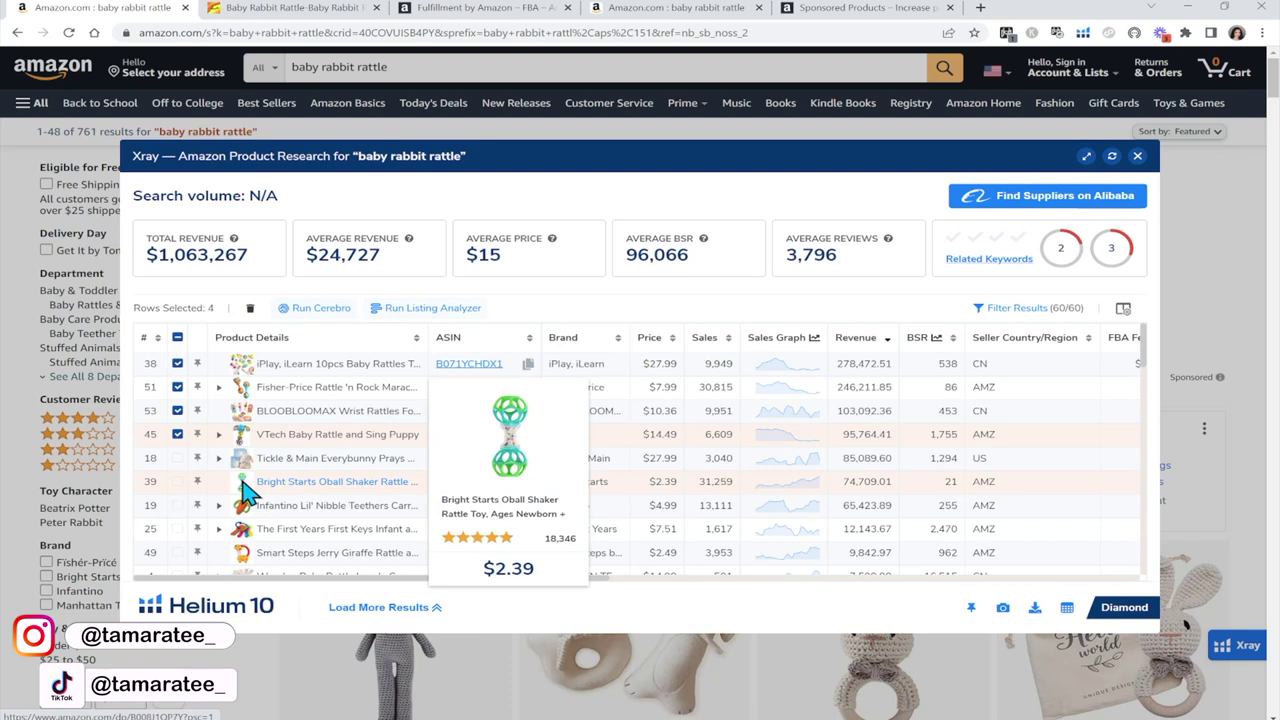
{"action": "left_click", "coordinate": [177, 481]}
{"action": "mouse_move", "coordinate": [303, 518]}
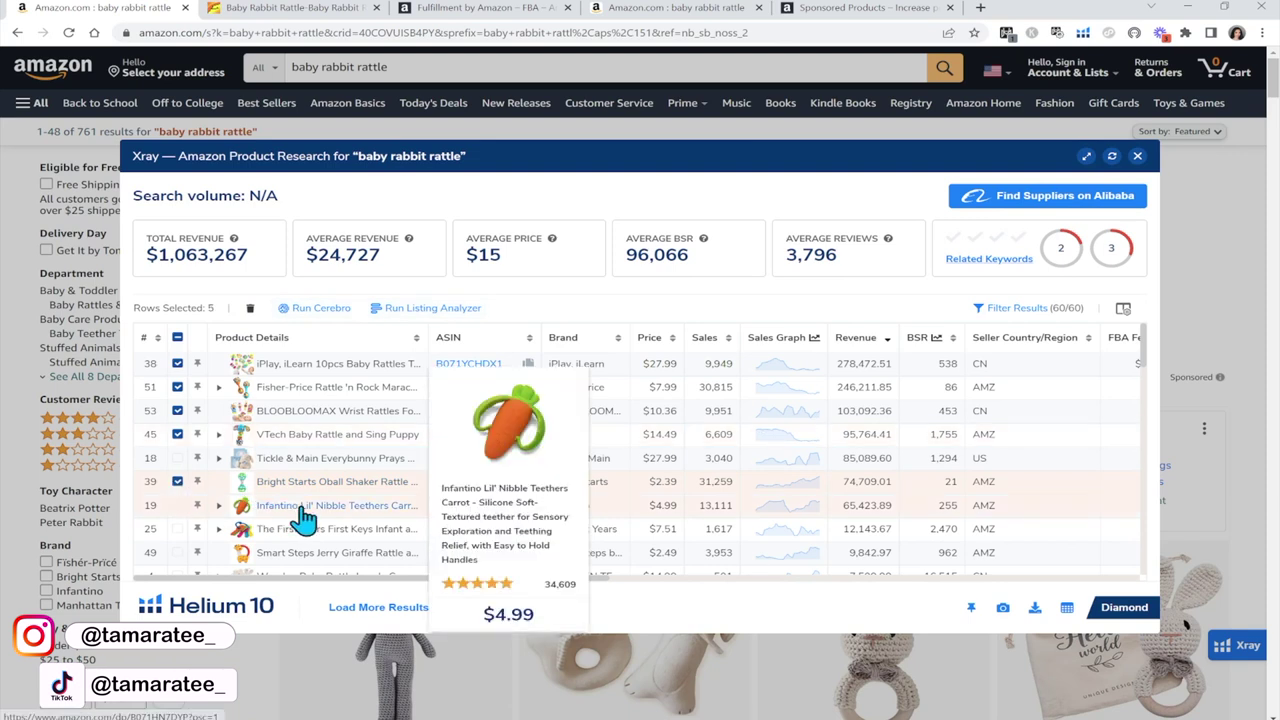
{"action": "left_click", "coordinate": [177, 506]}
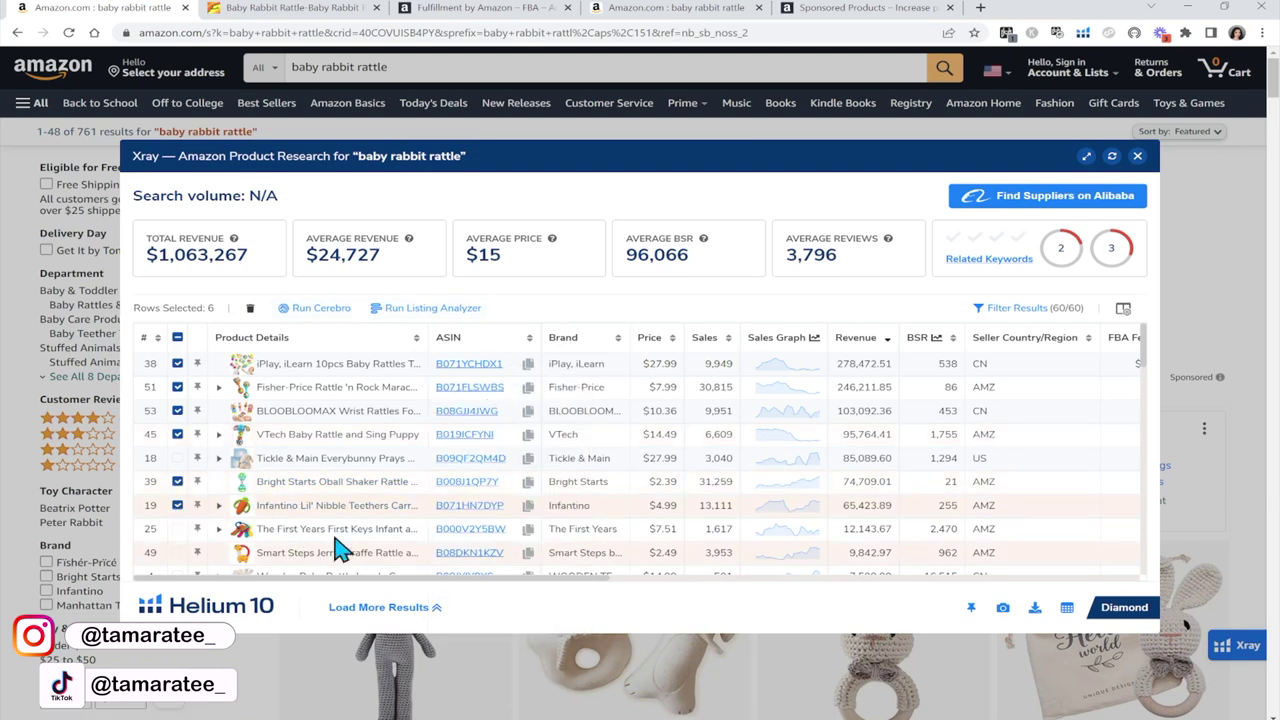
{"action": "mouse_move", "coordinate": [345, 543]}
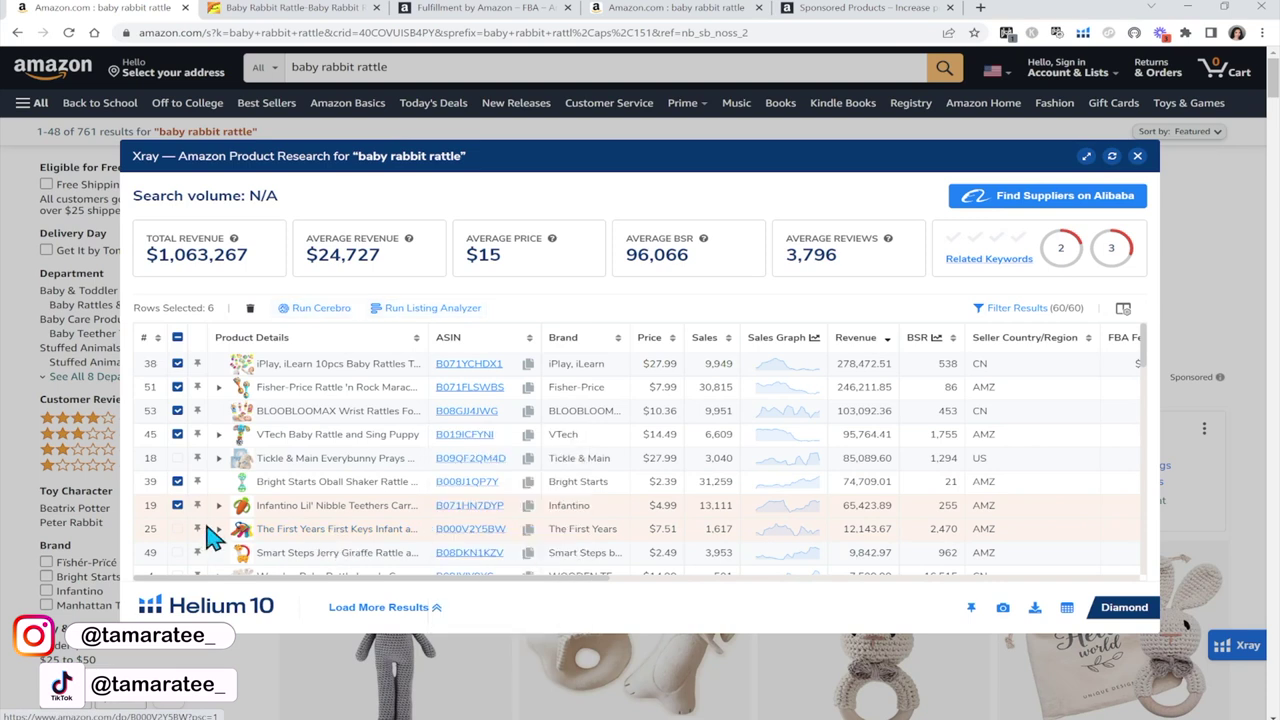
{"action": "left_click", "coordinate": [177, 529]}
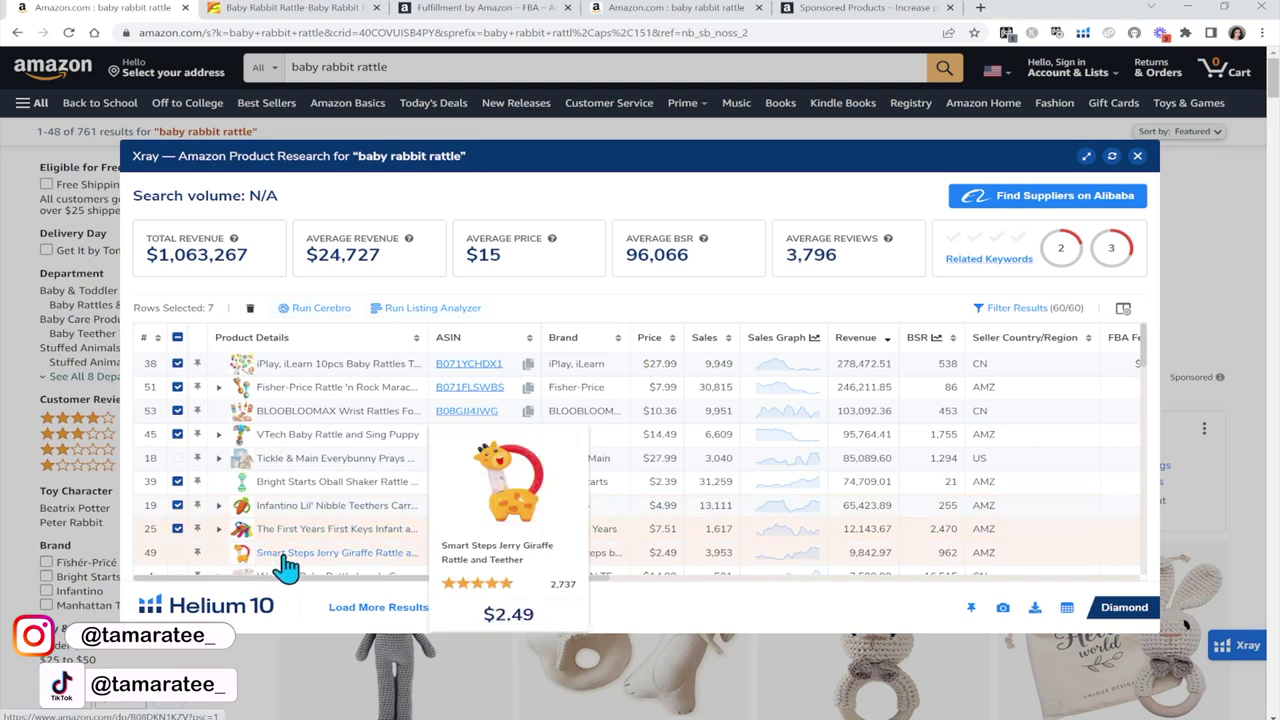
{"action": "left_click", "coordinate": [176, 553]}
Step: Look through the rest of the product list and remove all selected products from the Xray results
{"action": "scroll", "coordinate": [330, 497], "scroll_direction": "down", "scroll_amount": 2}
{"action": "scroll", "coordinate": [330, 497], "scroll_direction": "down", "scroll_amount": 1}
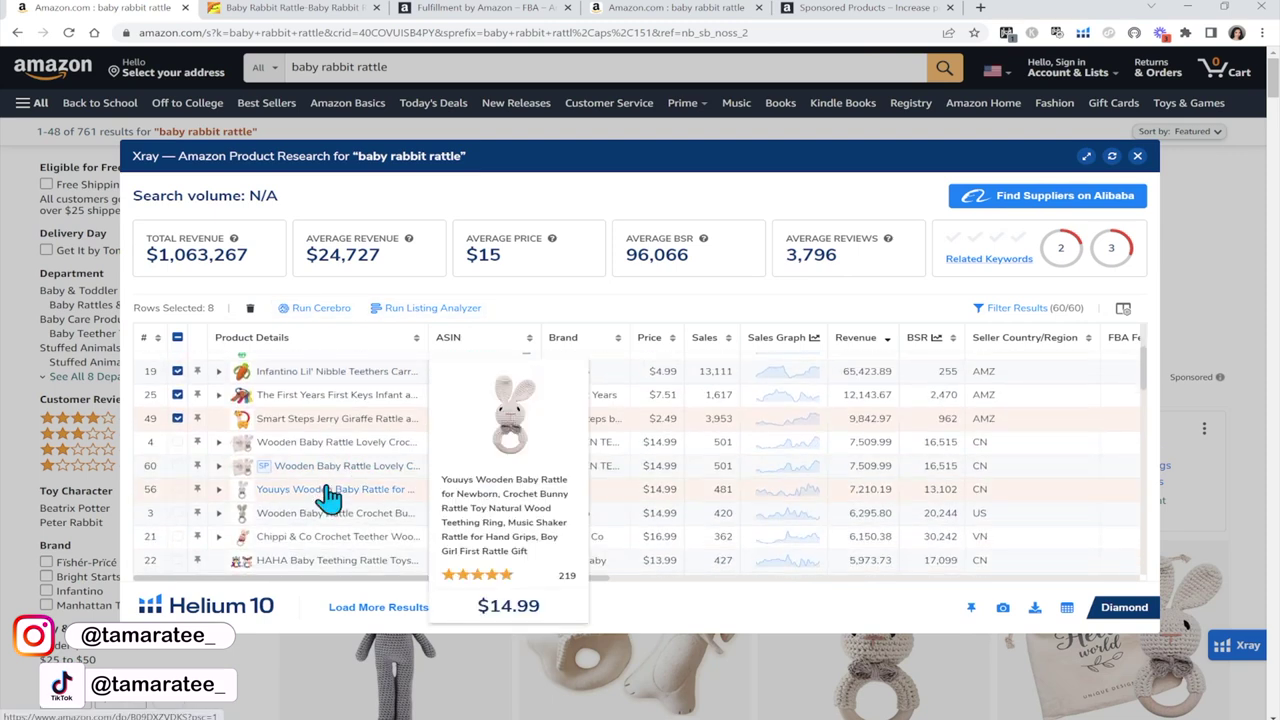
{"action": "scroll", "coordinate": [330, 497], "scroll_direction": "down", "scroll_amount": 3}
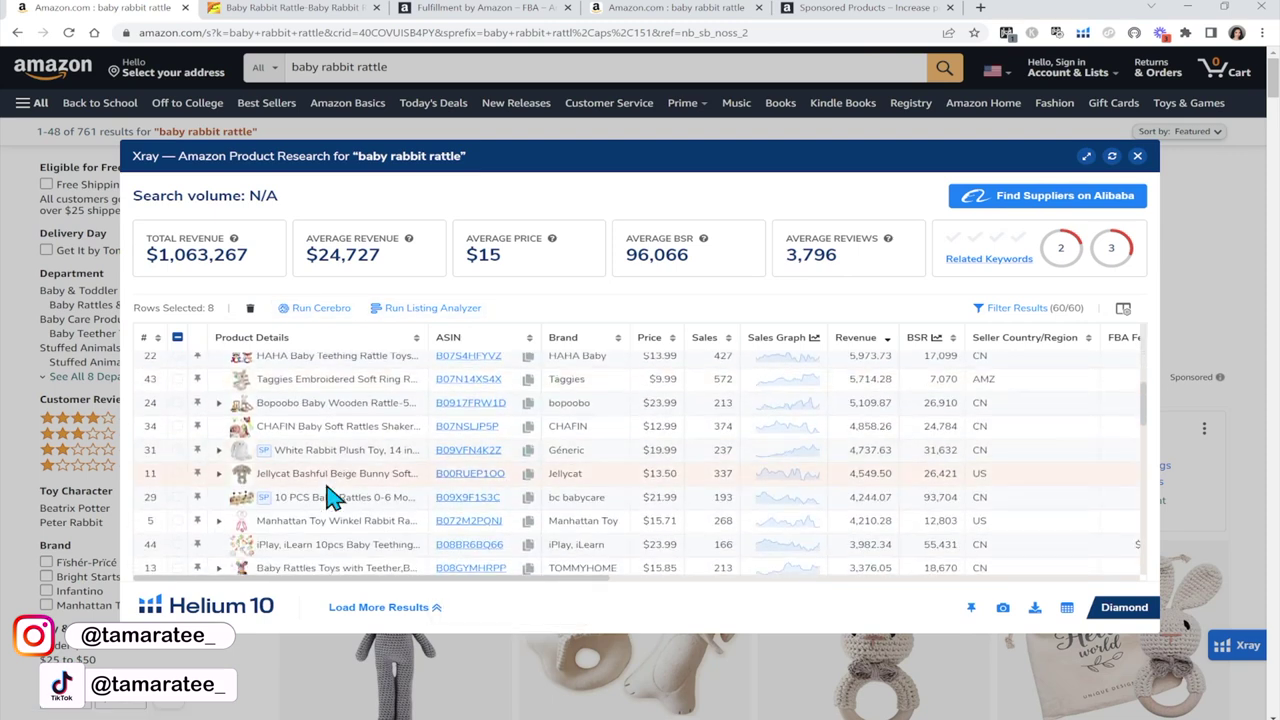
{"action": "scroll", "coordinate": [330, 497], "scroll_direction": "down", "scroll_amount": 10}
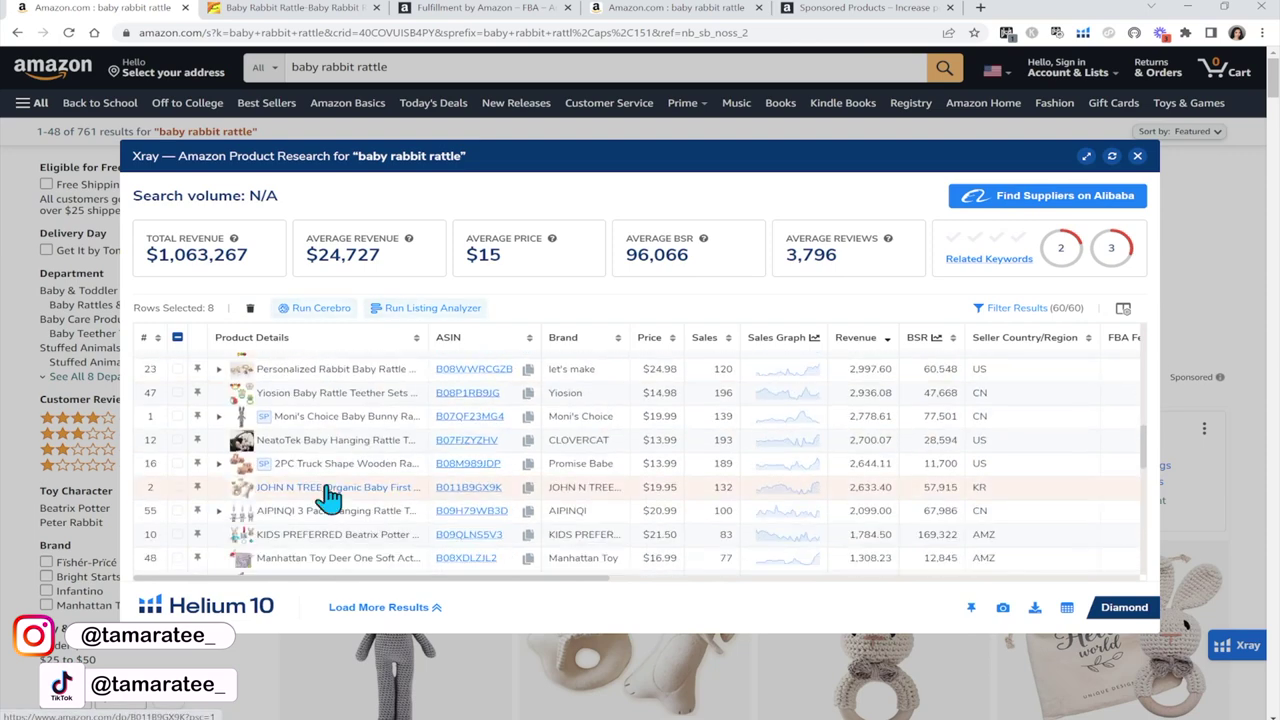
{"action": "scroll", "coordinate": [330, 497], "scroll_direction": "up", "scroll_amount": 15}
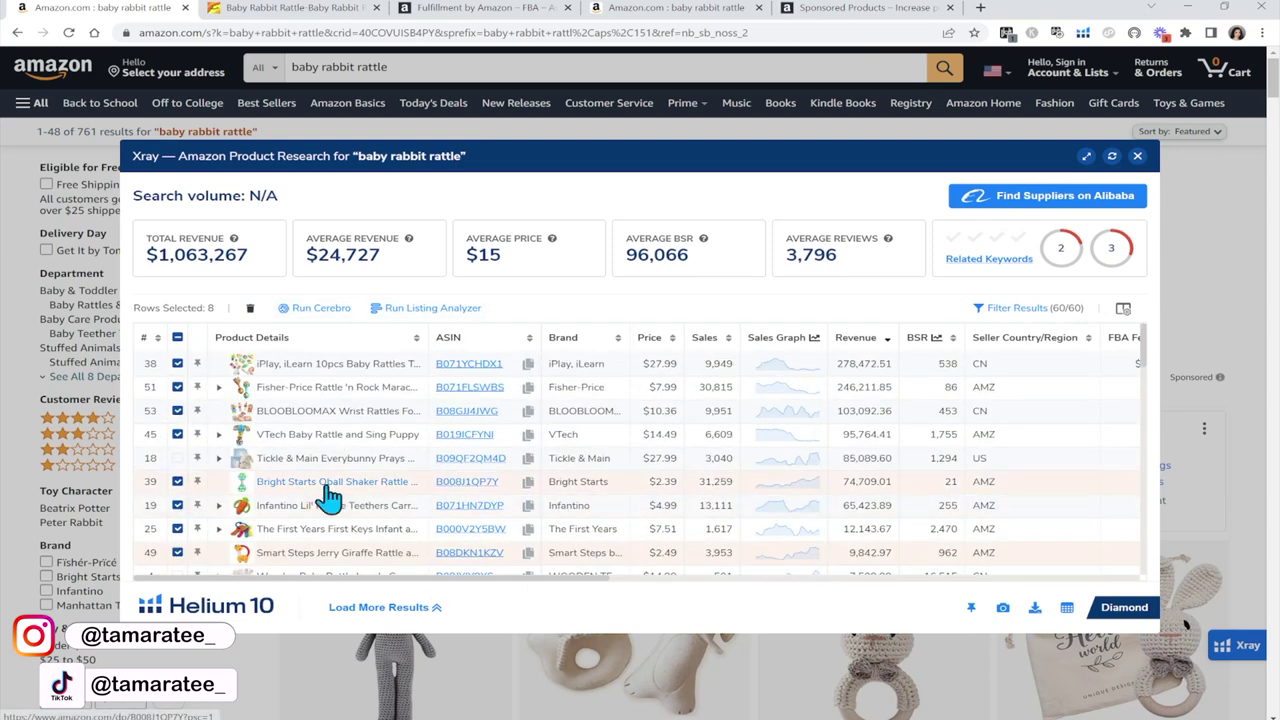
{"action": "left_click", "coordinate": [251, 310]}
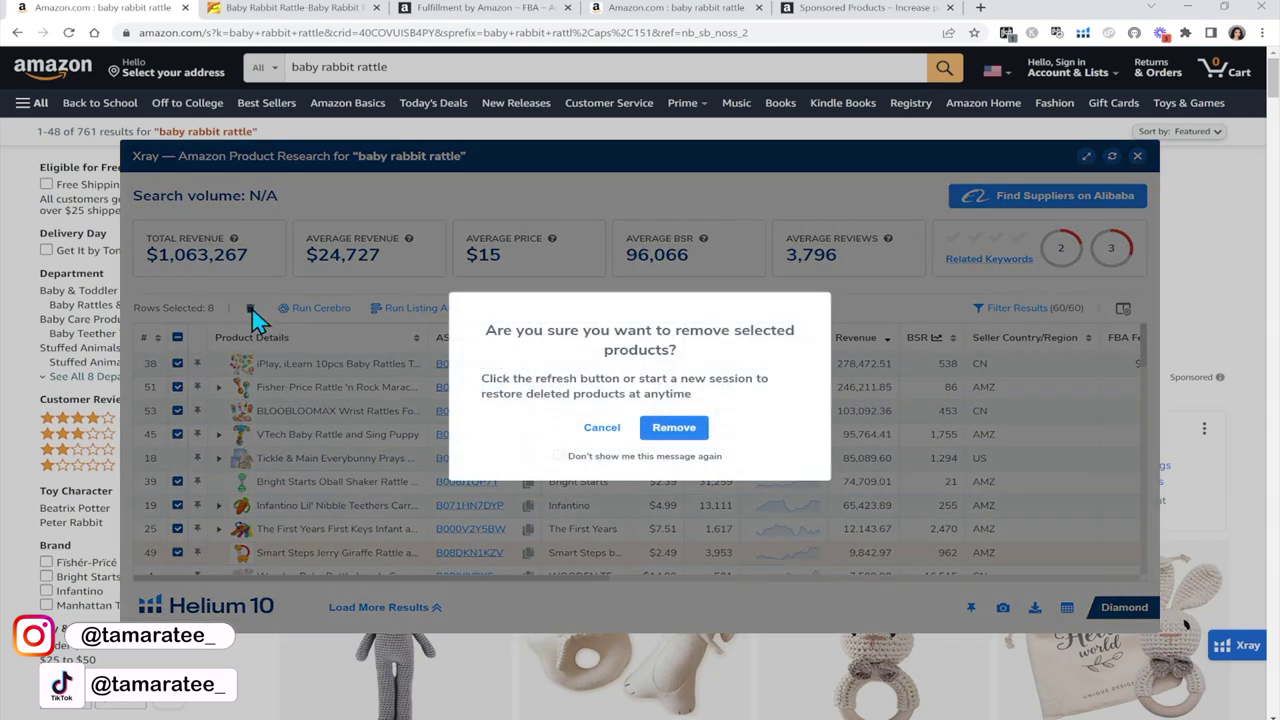
{"action": "left_click", "coordinate": [674, 430]}
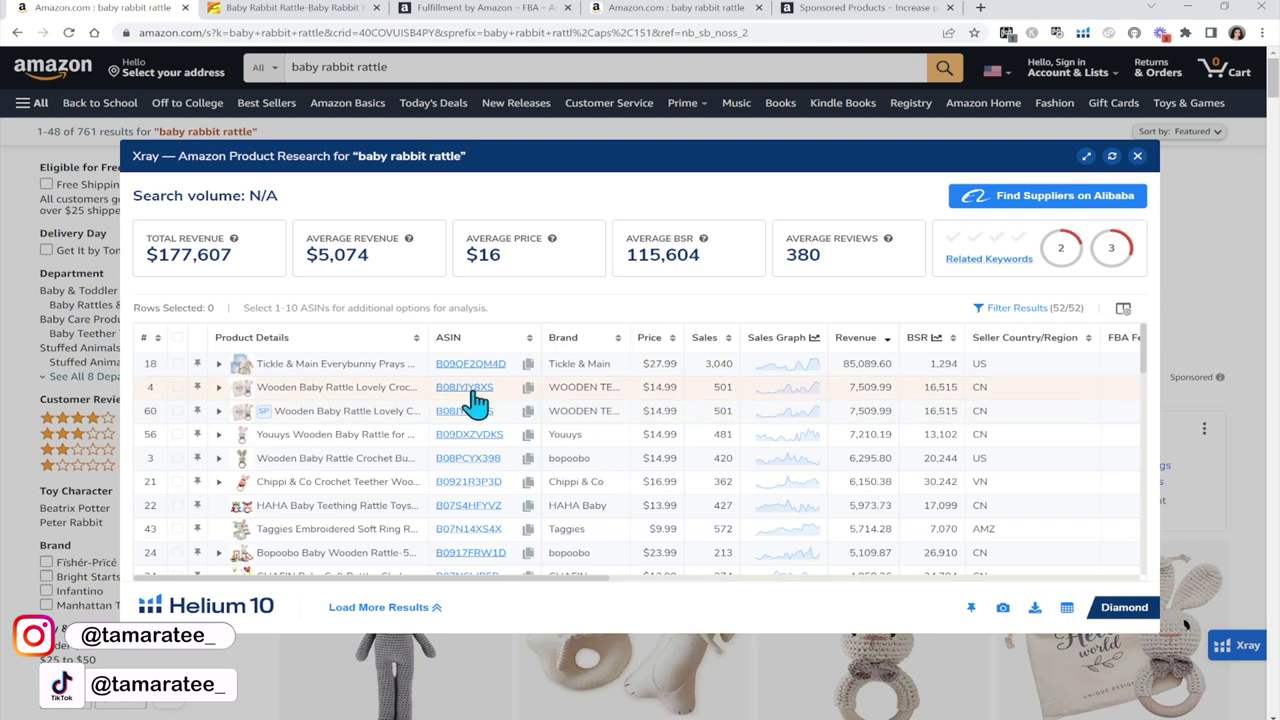
Step: Preview the Wooden Baby Rattle Lovely Crochet Bunny product and check the baby rabbit rattle search on Alibaba
{"action": "mouse_move", "coordinate": [470, 398]}
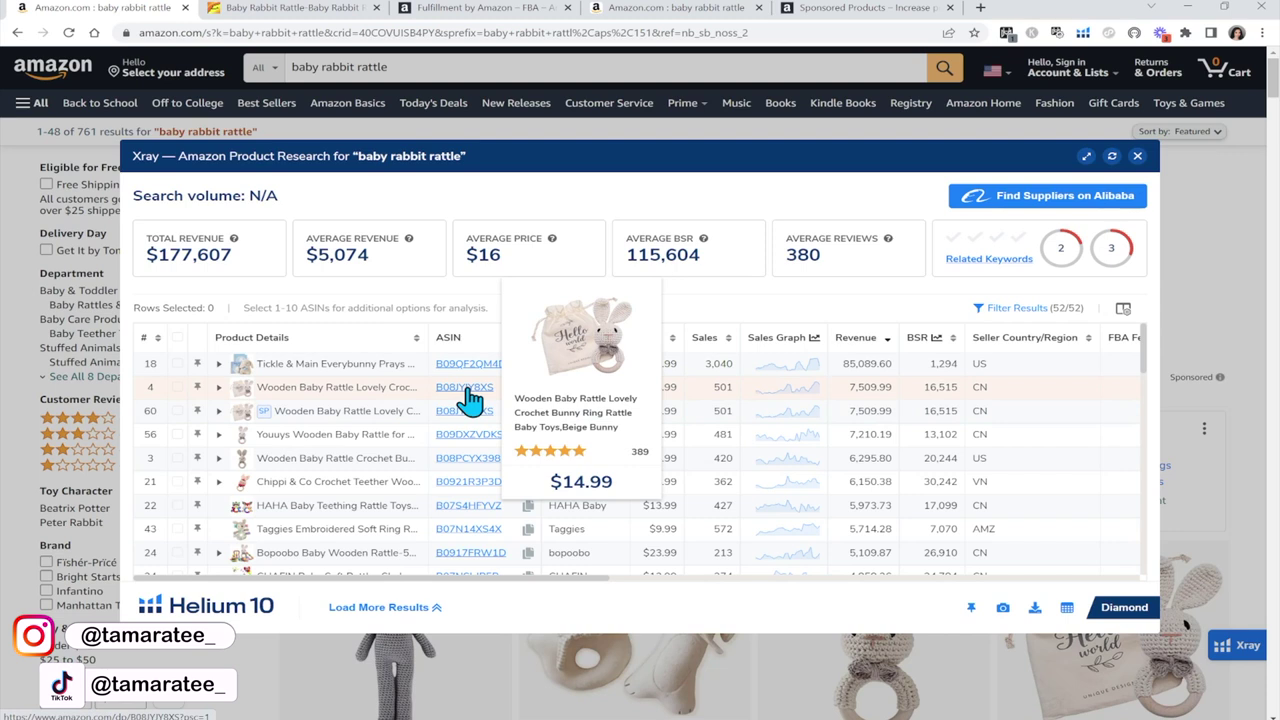
{"action": "left_click", "coordinate": [298, 8]}
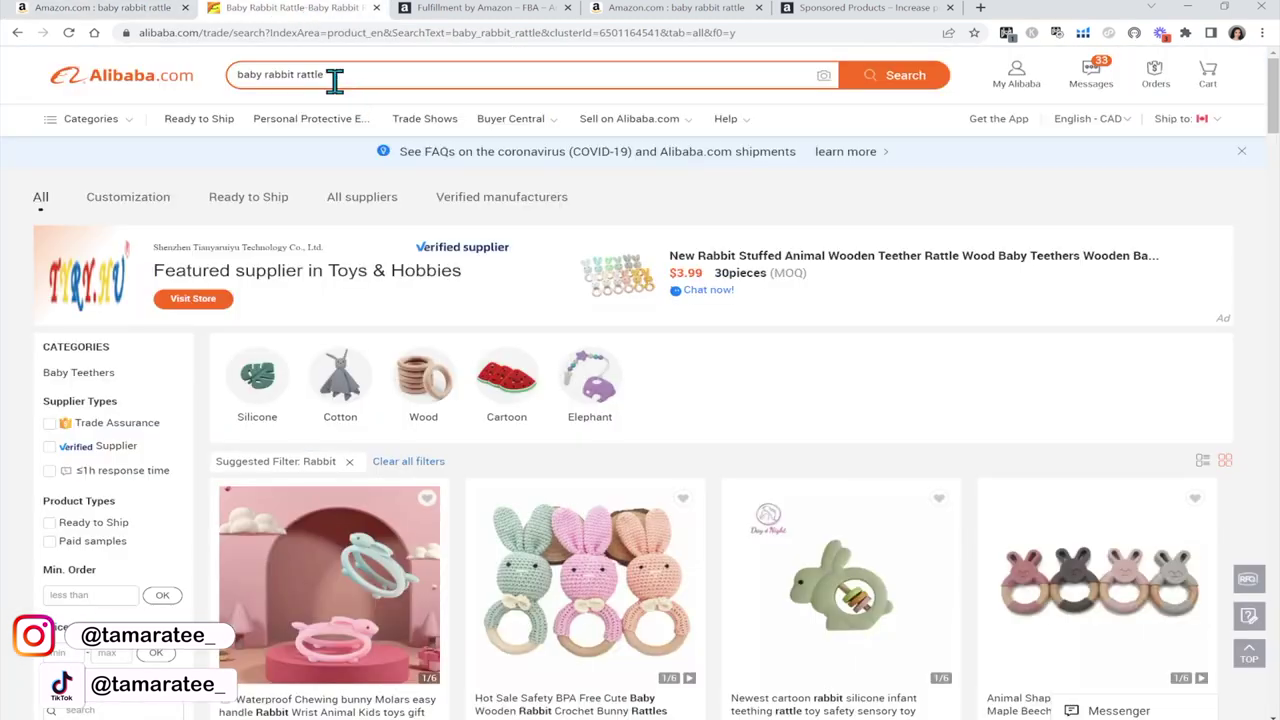
{"action": "left_click", "coordinate": [126, 9]}
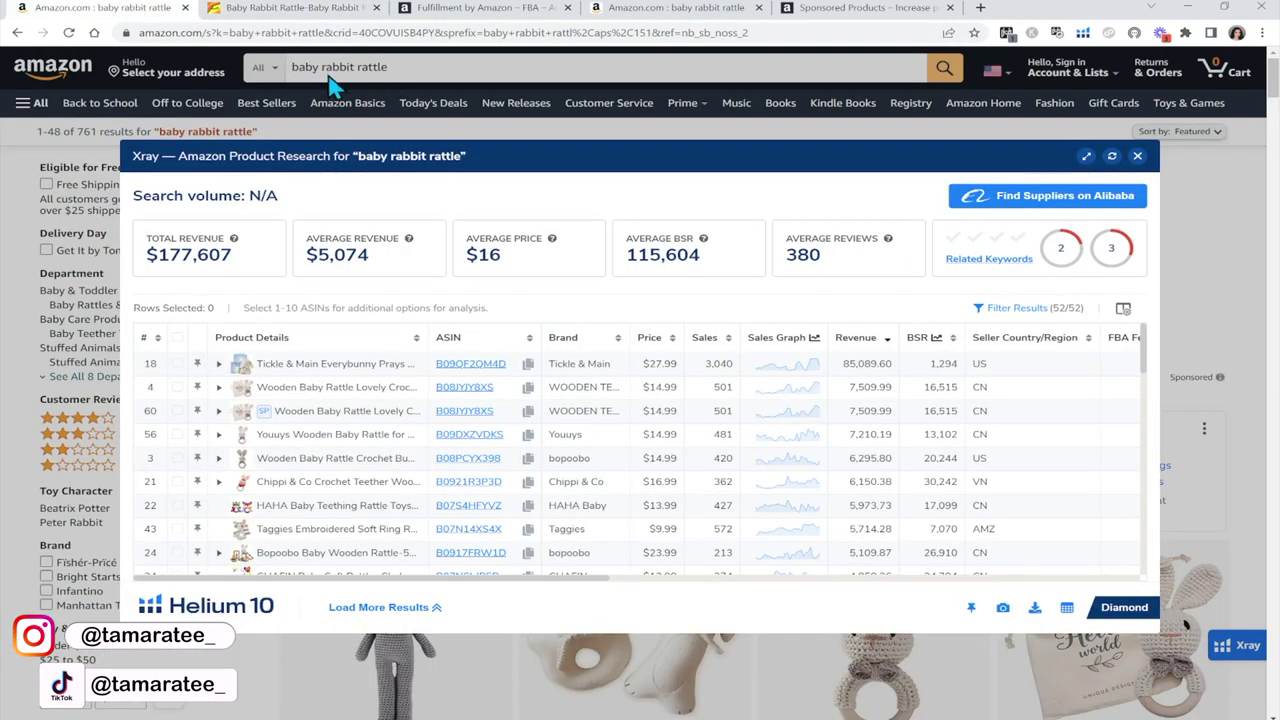
Step: Browse Alibaba's baby rabbit rattle suppliers for a crochet bunny ring rattle and compare it with the Wooden Baby Rattle product on Amazon
{"action": "left_click", "coordinate": [308, 8]}
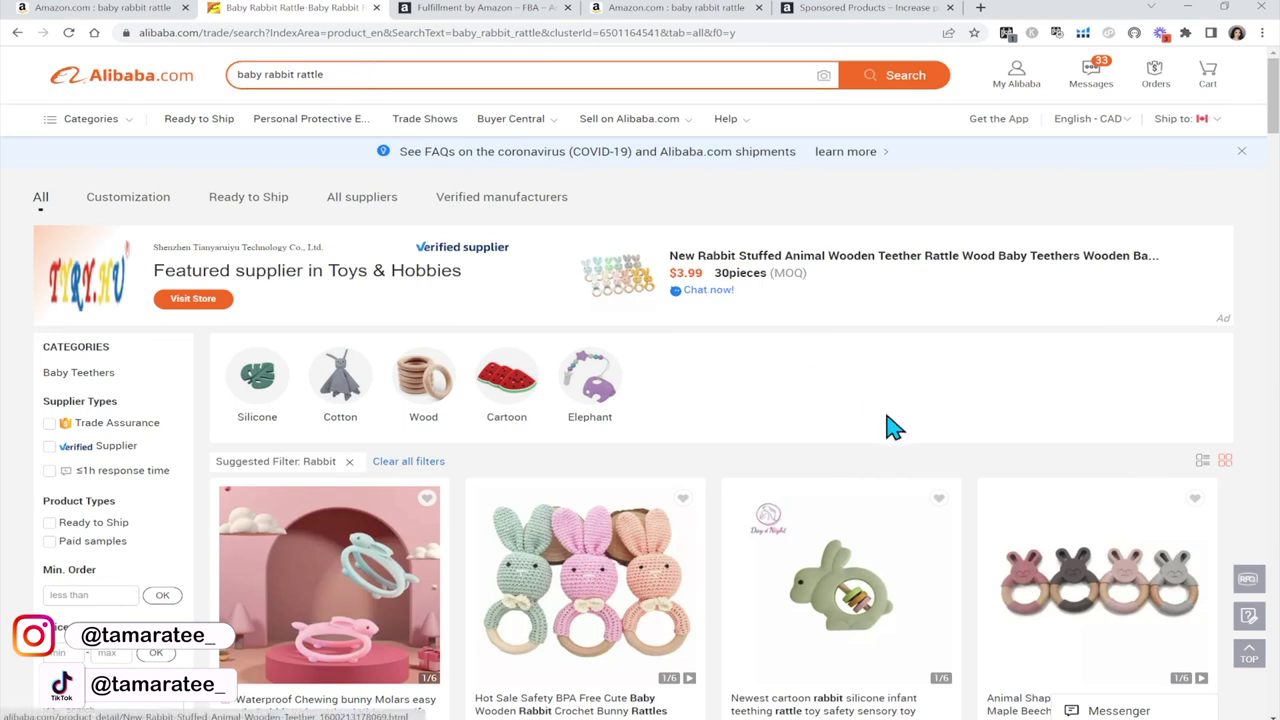
{"action": "scroll", "coordinate": [888, 426], "scroll_direction": "down", "scroll_amount": 1}
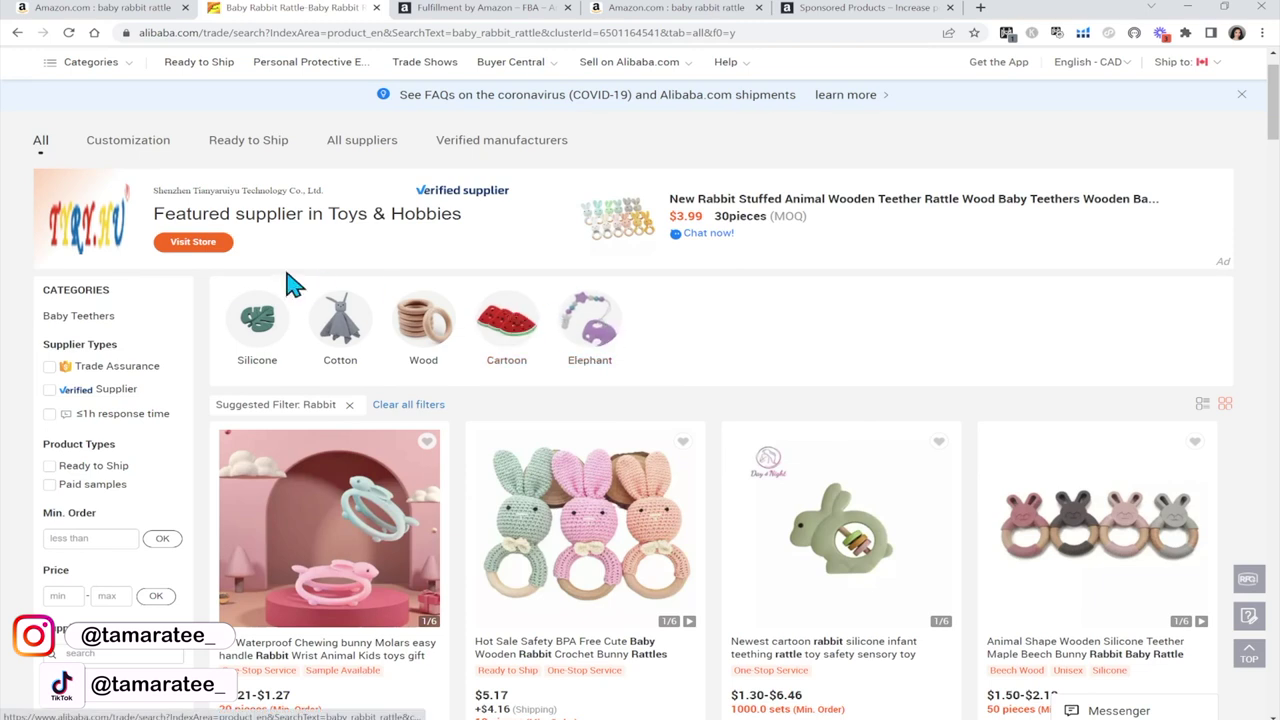
{"action": "scroll", "coordinate": [764, 296], "scroll_direction": "up", "scroll_amount": 1}
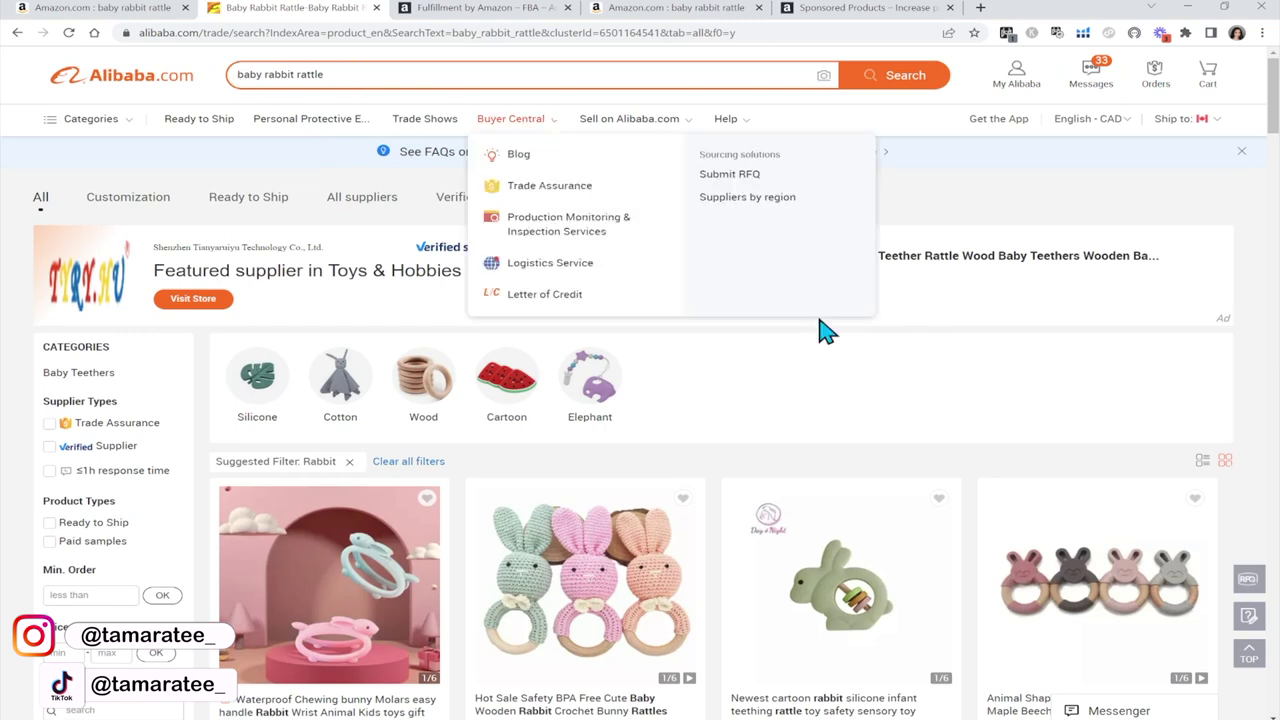
{"action": "scroll", "coordinate": [800, 330], "scroll_direction": "down", "scroll_amount": 3}
{"action": "scroll", "coordinate": [857, 372], "scroll_direction": "down", "scroll_amount": 2}
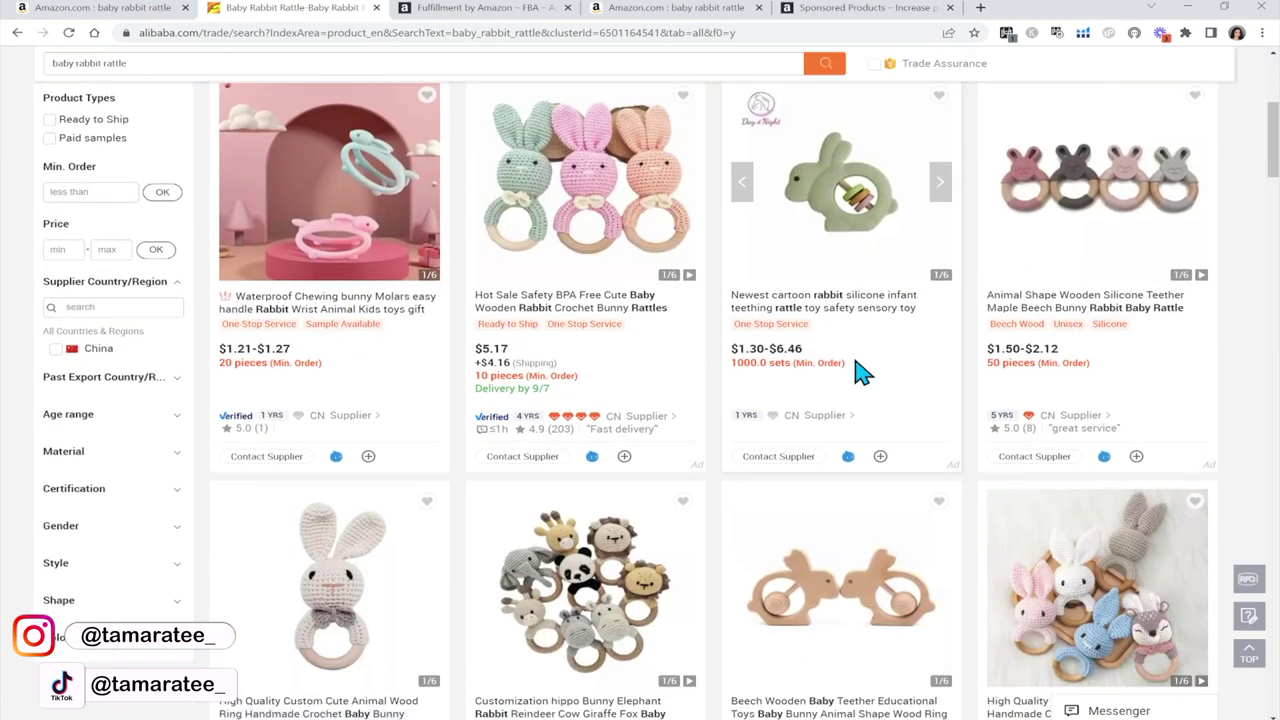
{"action": "scroll", "coordinate": [857, 372], "scroll_direction": "up", "scroll_amount": 1}
{"action": "scroll", "coordinate": [857, 372], "scroll_direction": "down", "scroll_amount": 2}
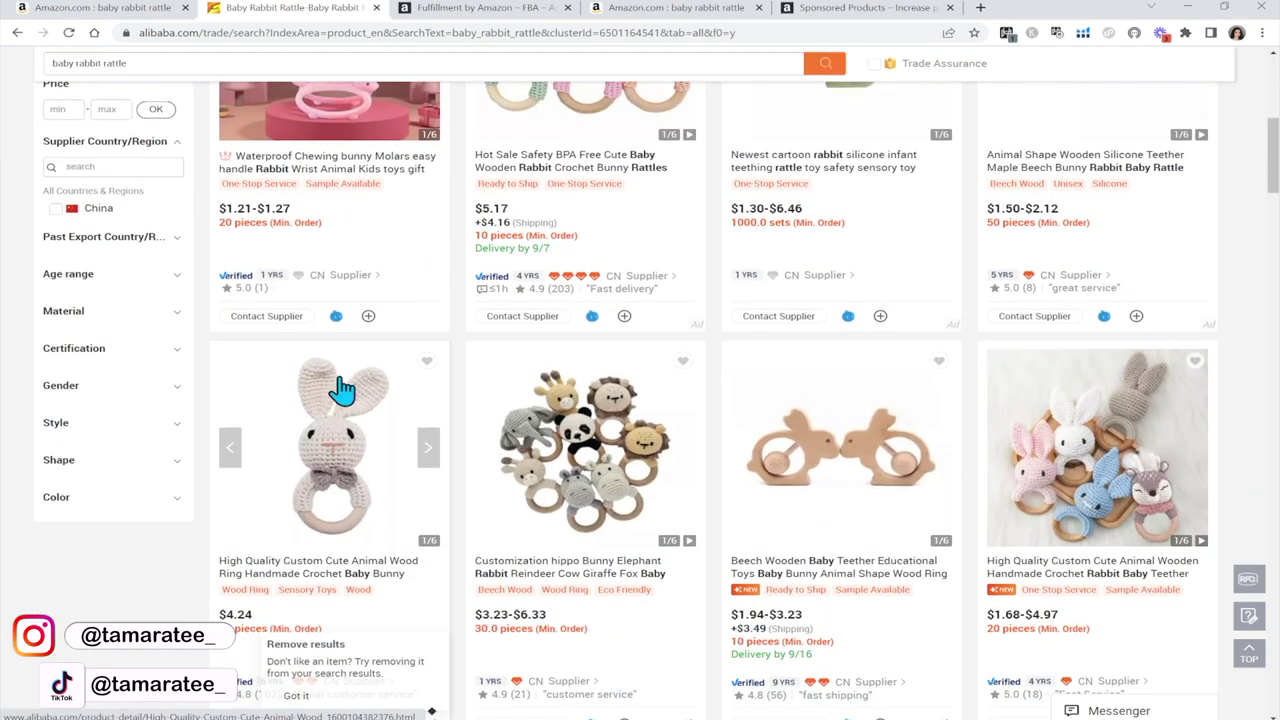
{"action": "scroll", "coordinate": [340, 395], "scroll_direction": "down", "scroll_amount": 2}
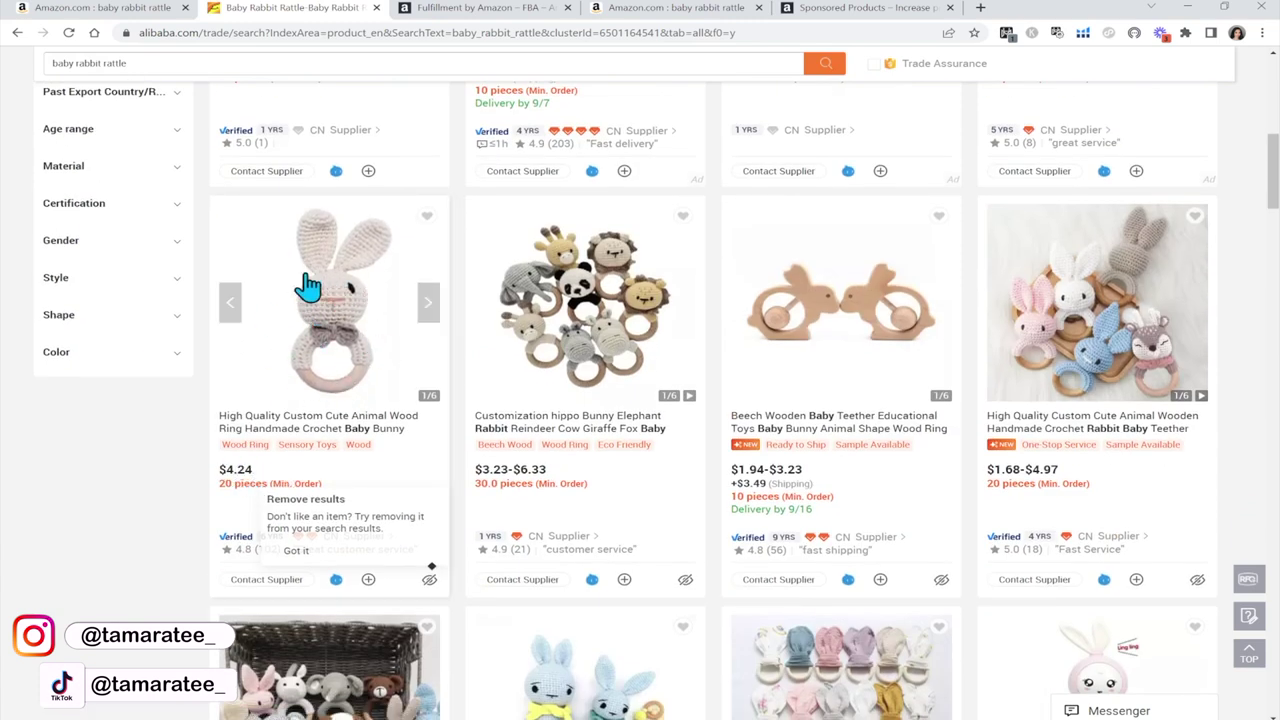
{"action": "left_click", "coordinate": [100, 8]}
{"action": "mouse_move", "coordinate": [313, 397]}
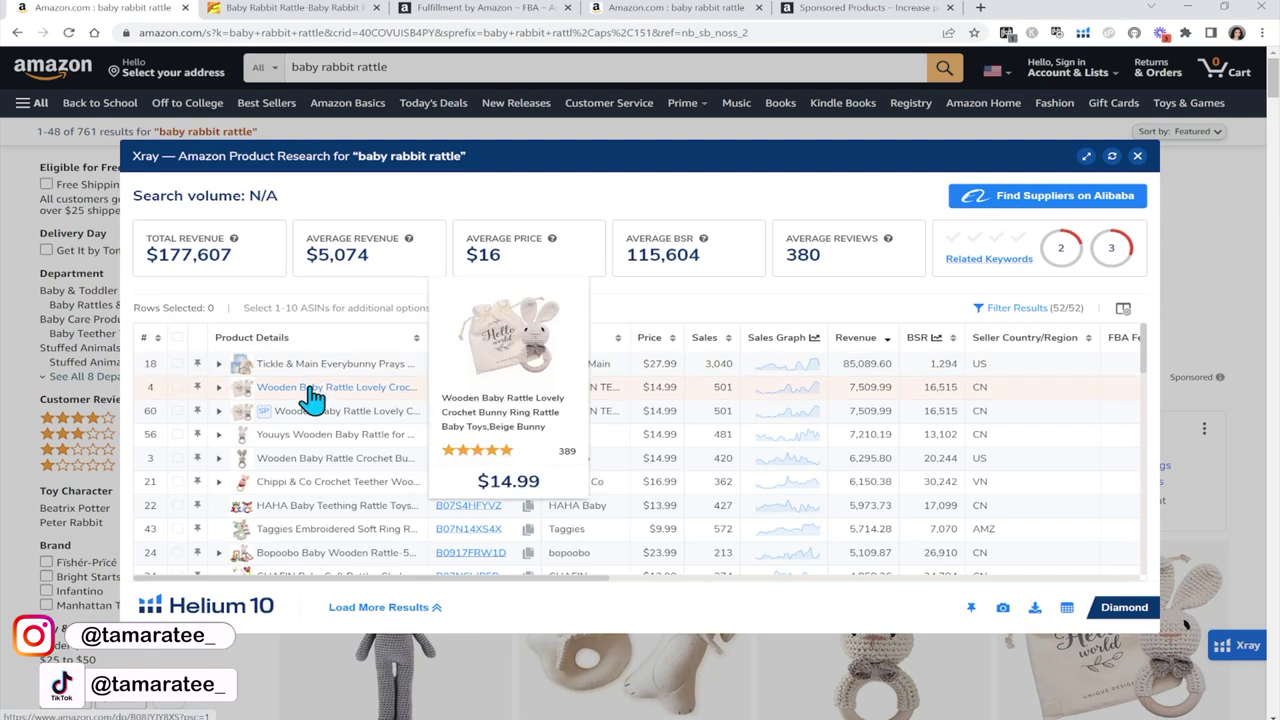
Step: Browse Alibaba's baby rabbit rattle listings, checking rattle styles, unit prices and minimum order quantities
{"action": "left_click", "coordinate": [318, 10]}
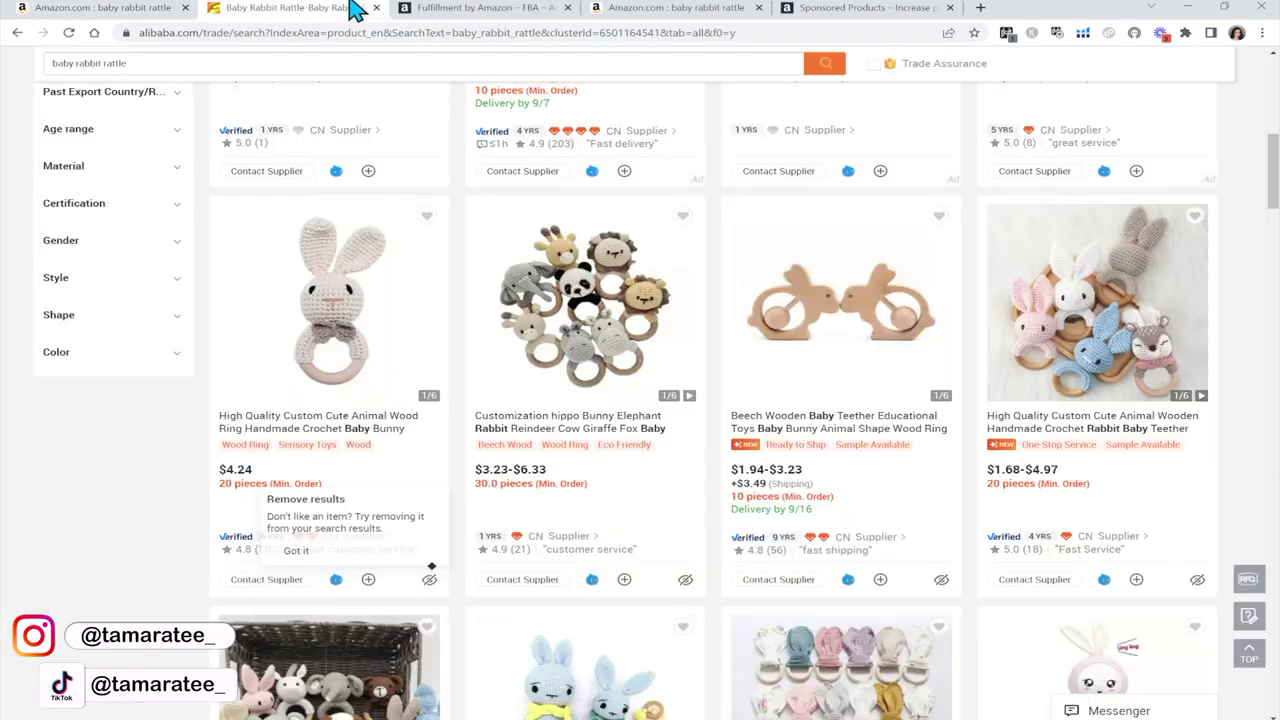
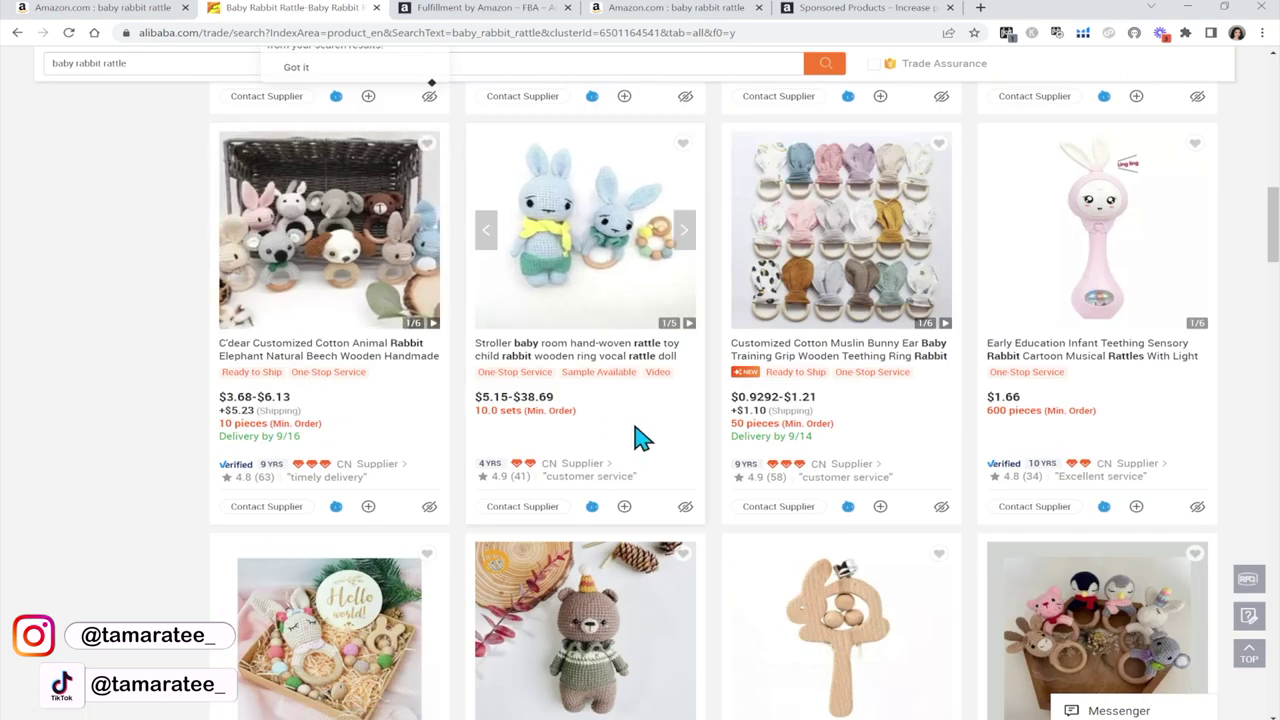
{"action": "mouse_move", "coordinate": [889, 291]}
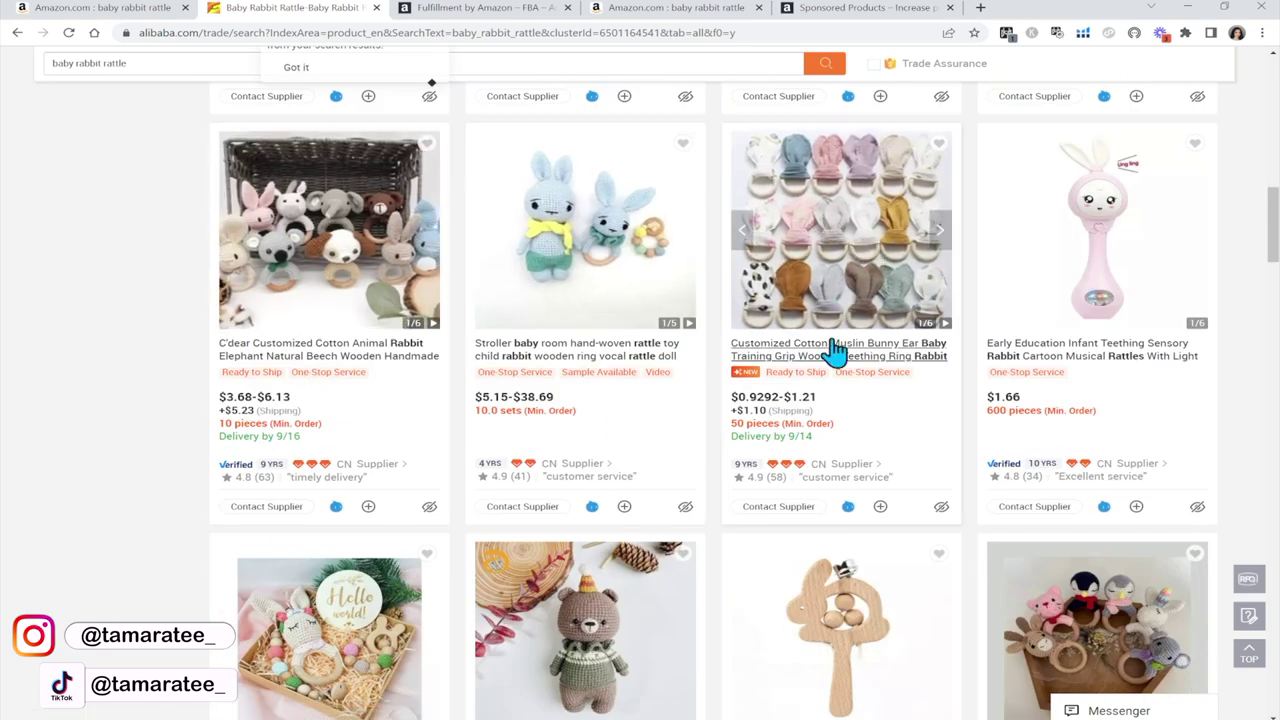
{"action": "scroll", "coordinate": [826, 330], "scroll_direction": "down", "scroll_amount": 2}
{"action": "scroll", "coordinate": [826, 330], "scroll_direction": "down", "scroll_amount": 2}
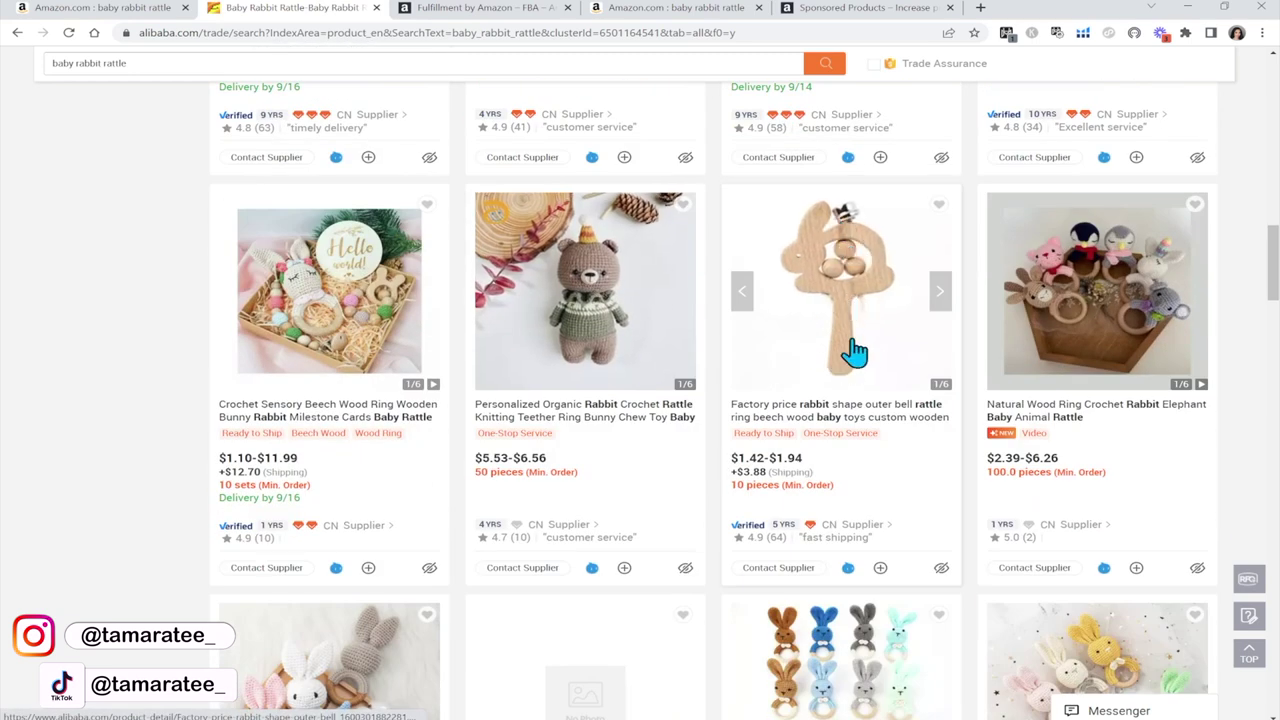
{"action": "scroll", "coordinate": [851, 352], "scroll_direction": "down", "scroll_amount": 2}
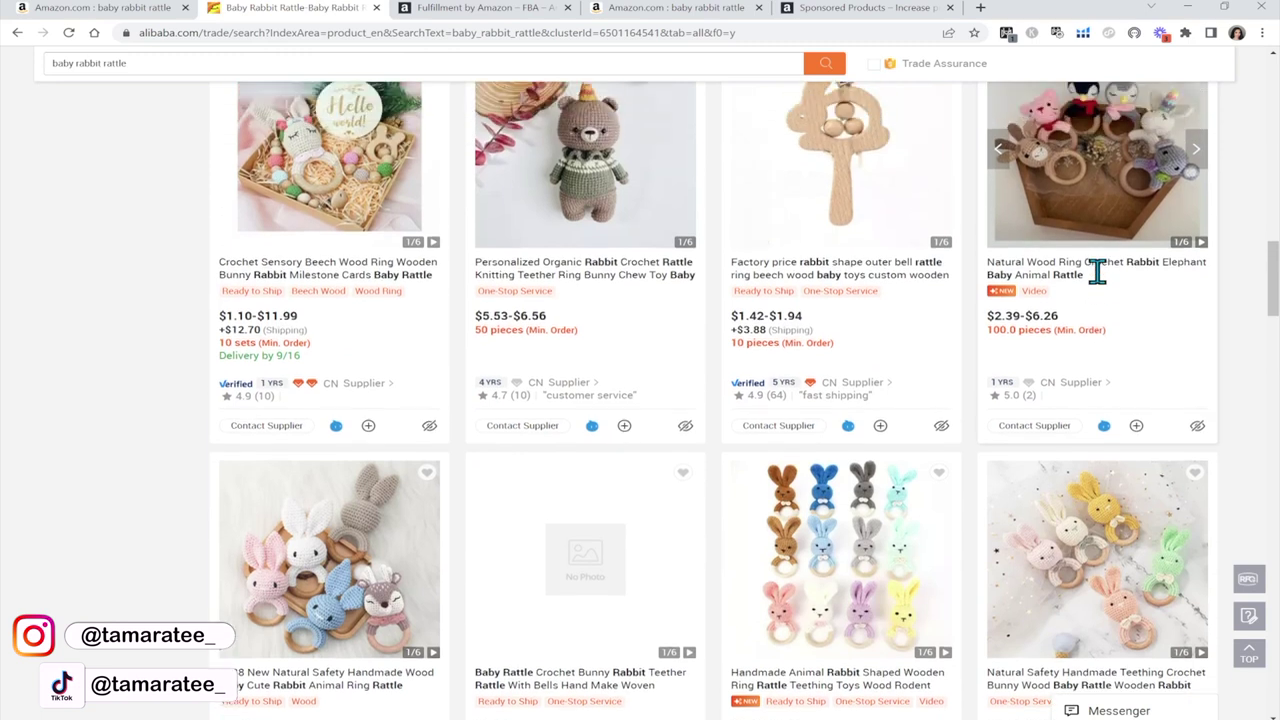
{"action": "scroll", "coordinate": [1109, 363], "scroll_direction": "down", "scroll_amount": 3}
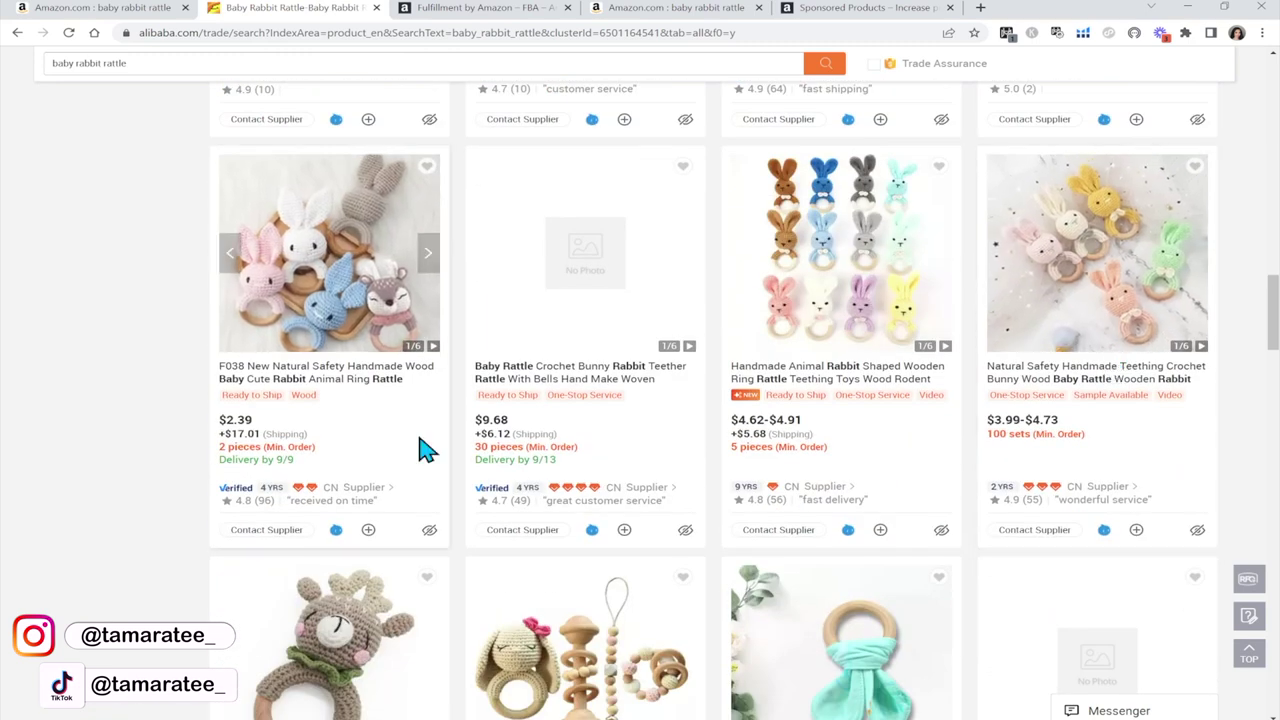
{"action": "scroll", "coordinate": [421, 450], "scroll_direction": "down", "scroll_amount": 3}
{"action": "scroll", "coordinate": [421, 450], "scroll_direction": "down", "scroll_amount": 5}
{"action": "scroll", "coordinate": [421, 450], "scroll_direction": "up", "scroll_amount": 3}
{"action": "scroll", "coordinate": [421, 450], "scroll_direction": "up", "scroll_amount": 4}
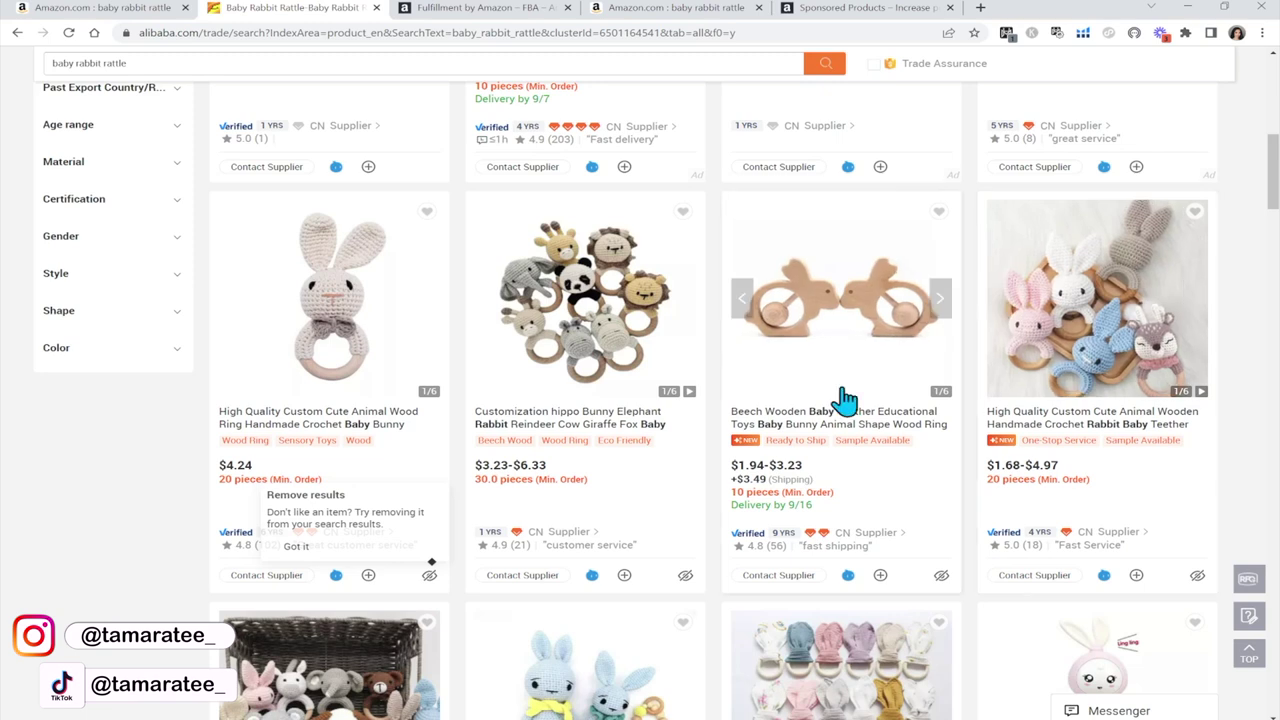
Step: Review the Alibaba bunny rattle designs again and check the Wooden Baby Rattle's brand and preview in Amazon's Xray results
{"action": "scroll", "coordinate": [843, 400], "scroll_direction": "down", "scroll_amount": 4}
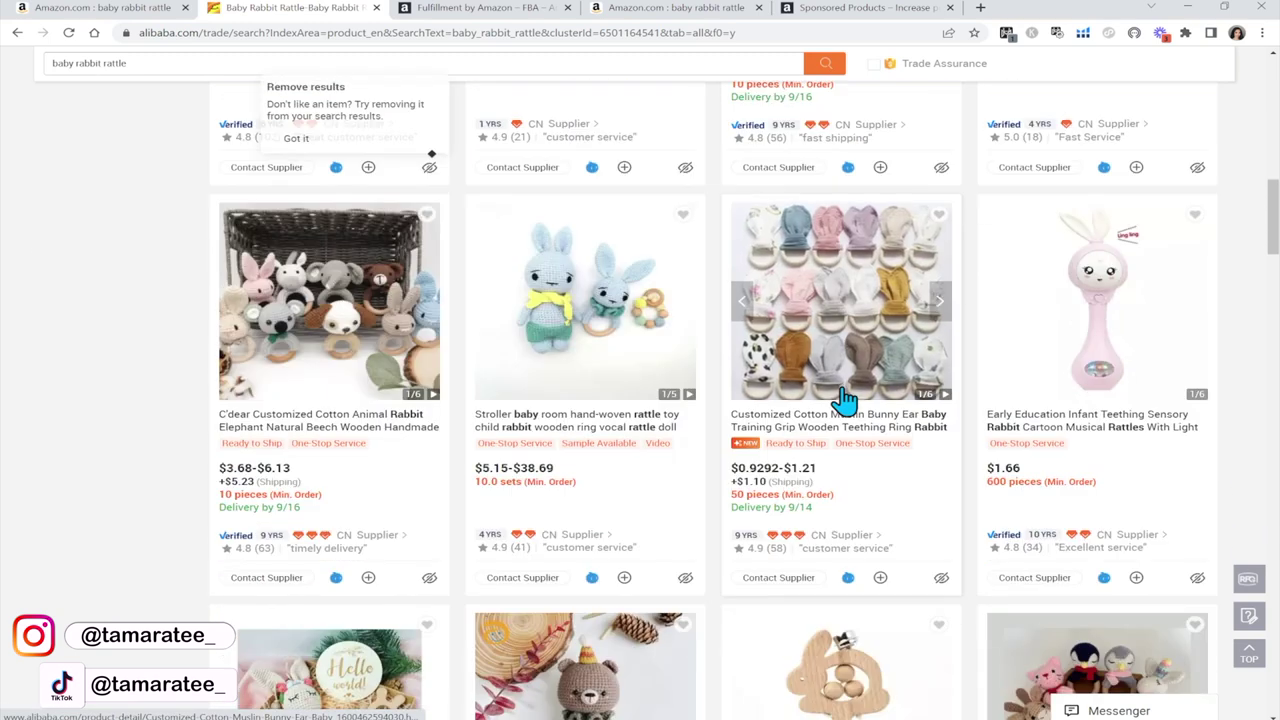
{"action": "scroll", "coordinate": [845, 400], "scroll_direction": "down", "scroll_amount": 2}
{"action": "scroll", "coordinate": [845, 400], "scroll_direction": "down", "scroll_amount": 6}
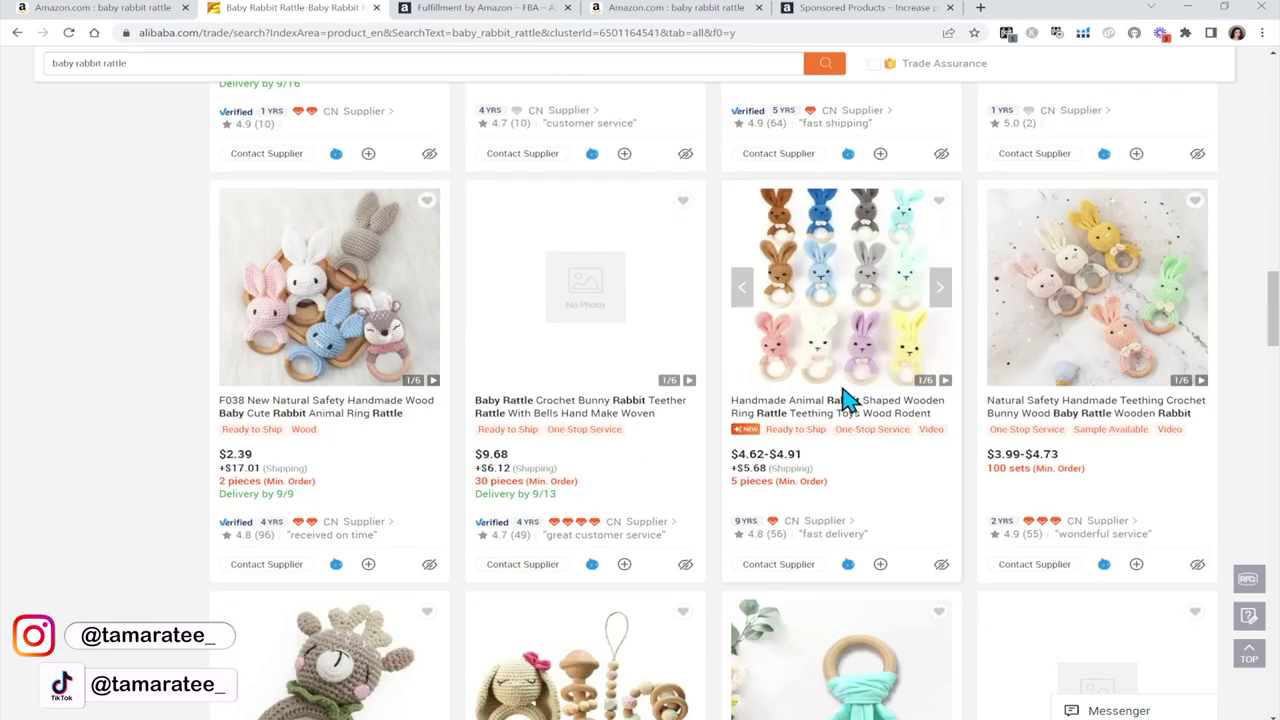
{"action": "left_click", "coordinate": [95, 8]}
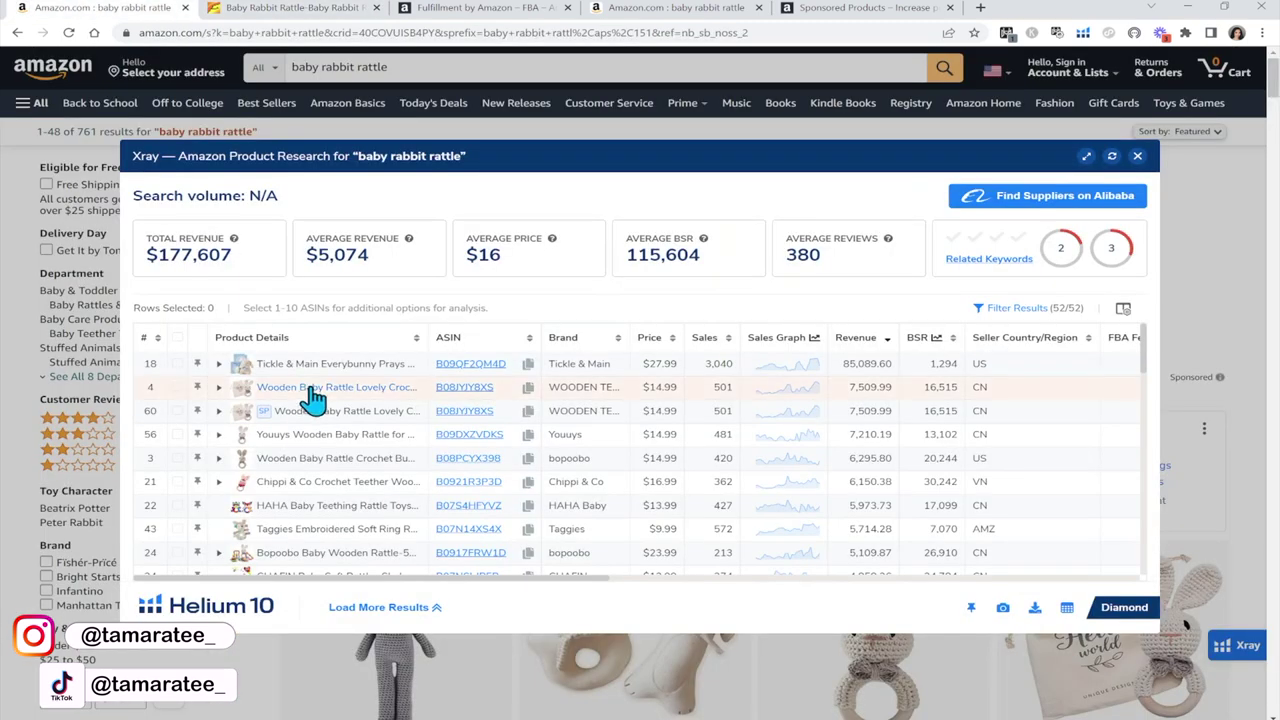
{"action": "mouse_move", "coordinate": [312, 392]}
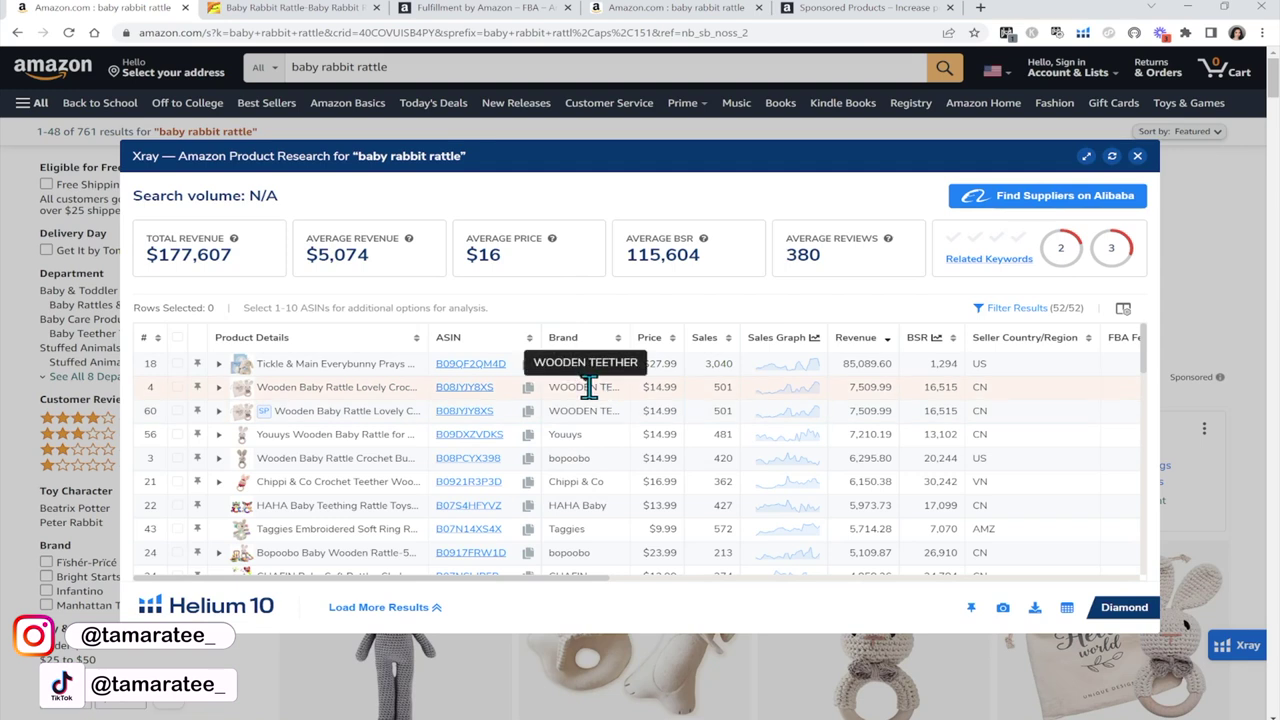
{"action": "mouse_move", "coordinate": [372, 398]}
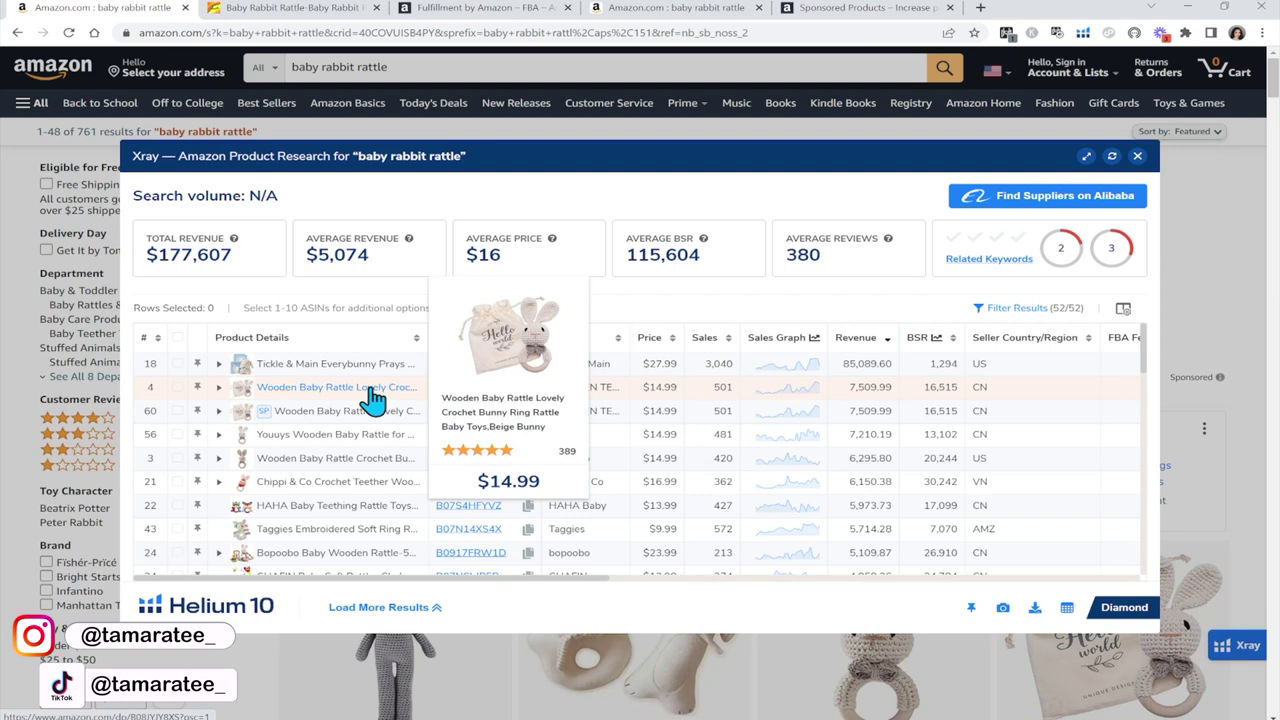
Step: Compare the crochet and wooden rabbit rattle variations on Alibaba with the Wooden Baby Rattle Lovely Crochet Bunny preview on Amazon
{"action": "left_click", "coordinate": [300, 8]}
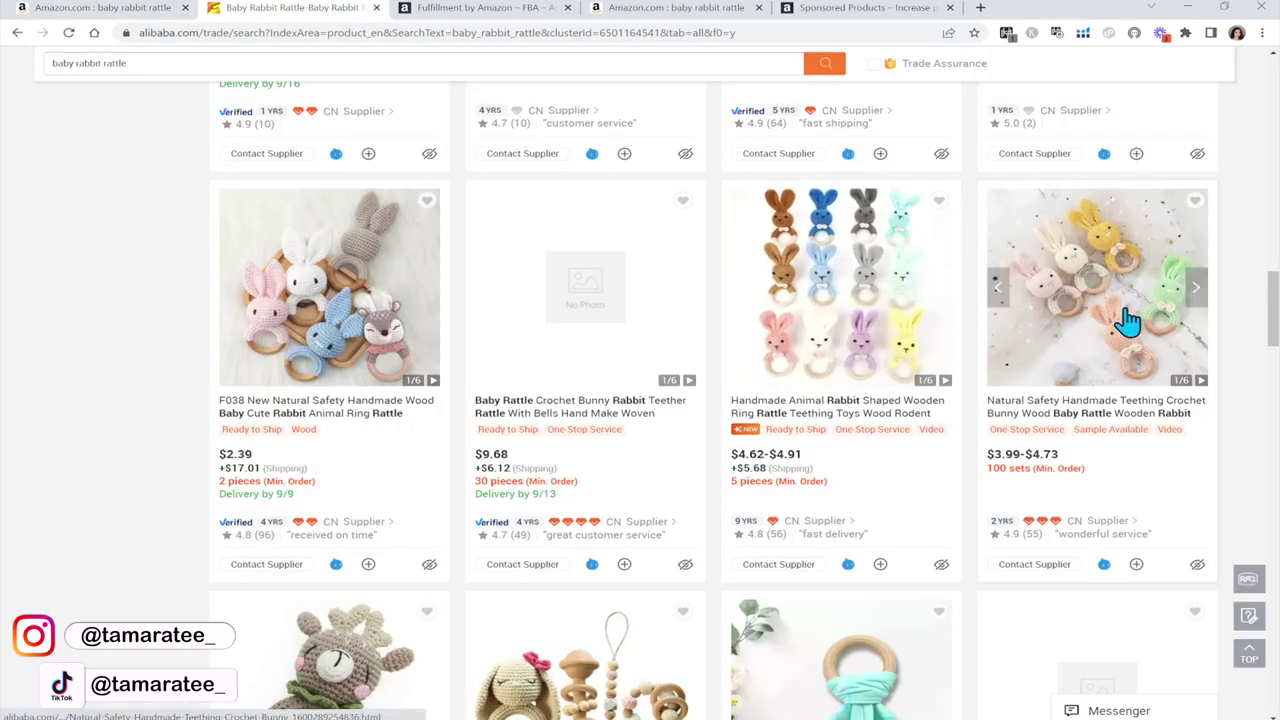
{"action": "scroll", "coordinate": [1166, 325], "scroll_direction": "up", "scroll_amount": 2}
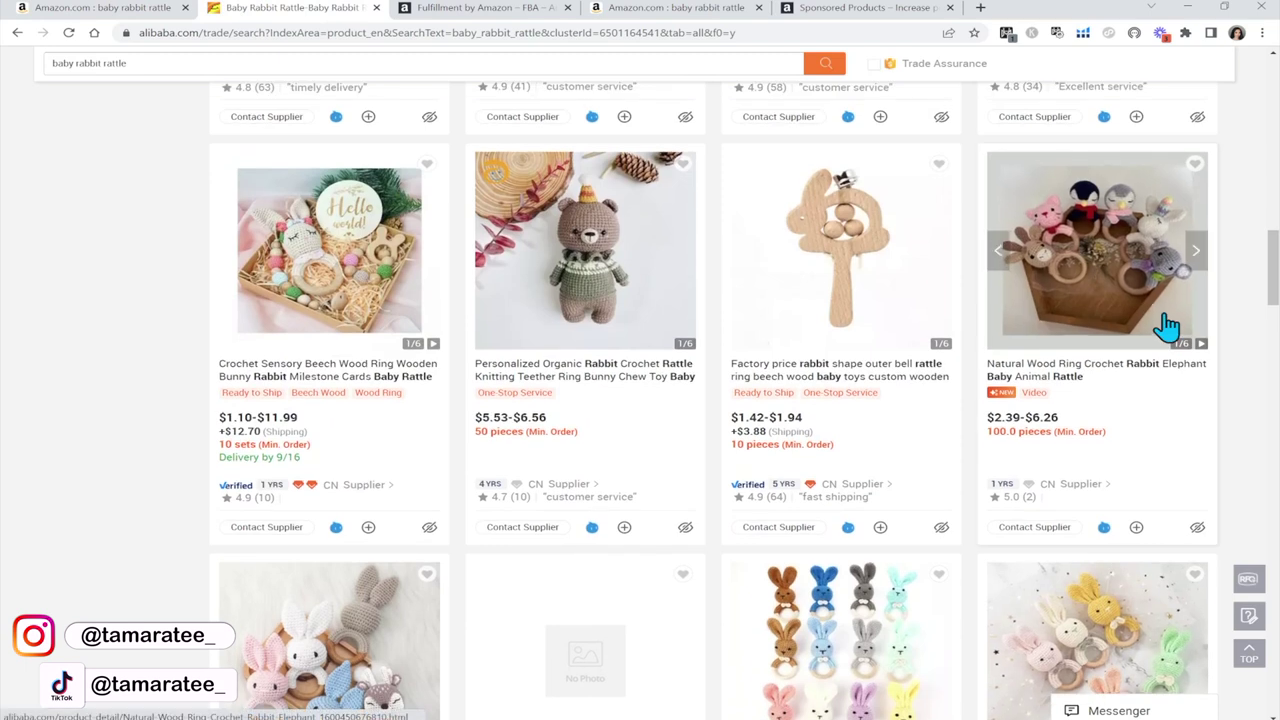
{"action": "scroll", "coordinate": [1166, 325], "scroll_direction": "down", "scroll_amount": 2}
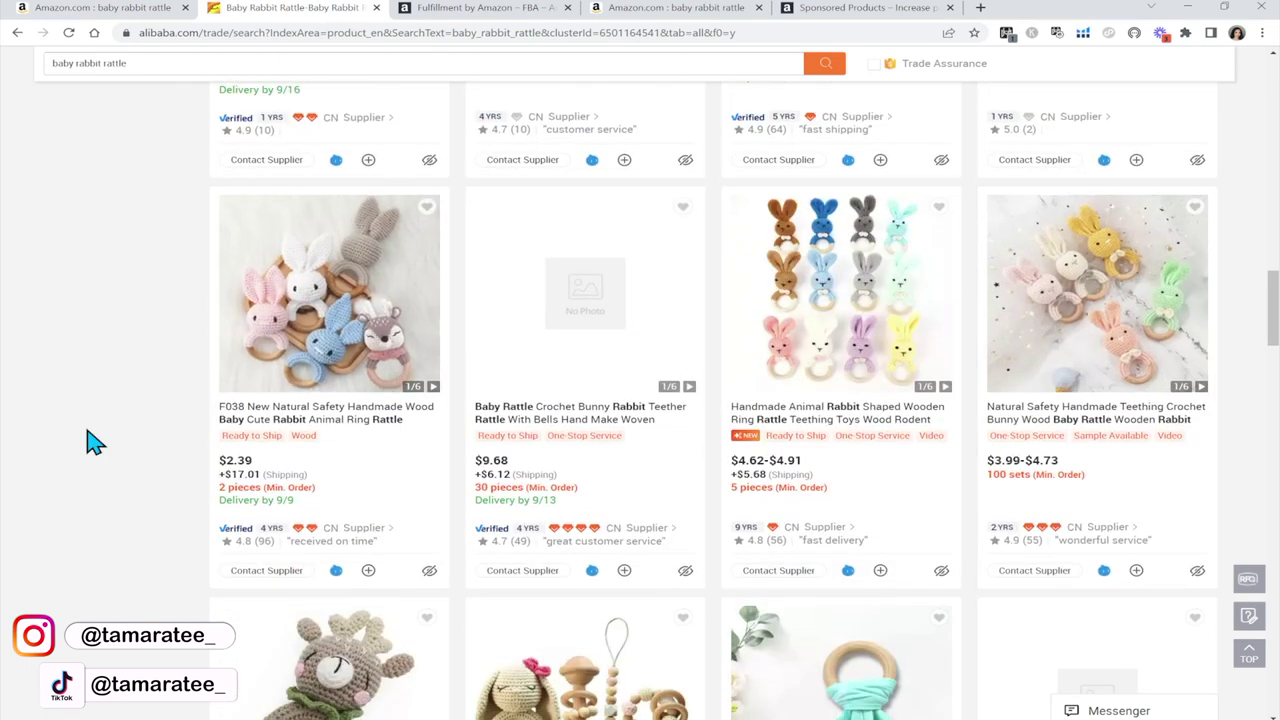
{"action": "scroll", "coordinate": [95, 440], "scroll_direction": "up", "scroll_amount": 10}
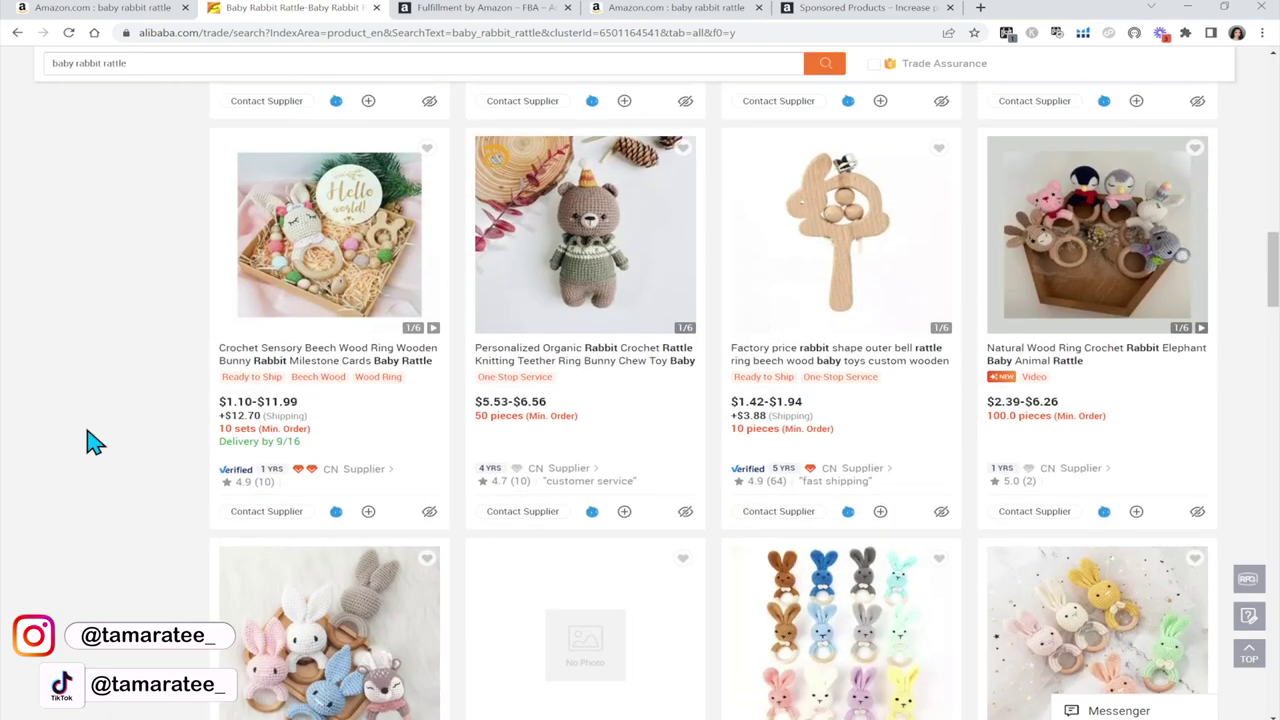
{"action": "scroll", "coordinate": [95, 440], "scroll_direction": "up", "scroll_amount": 4}
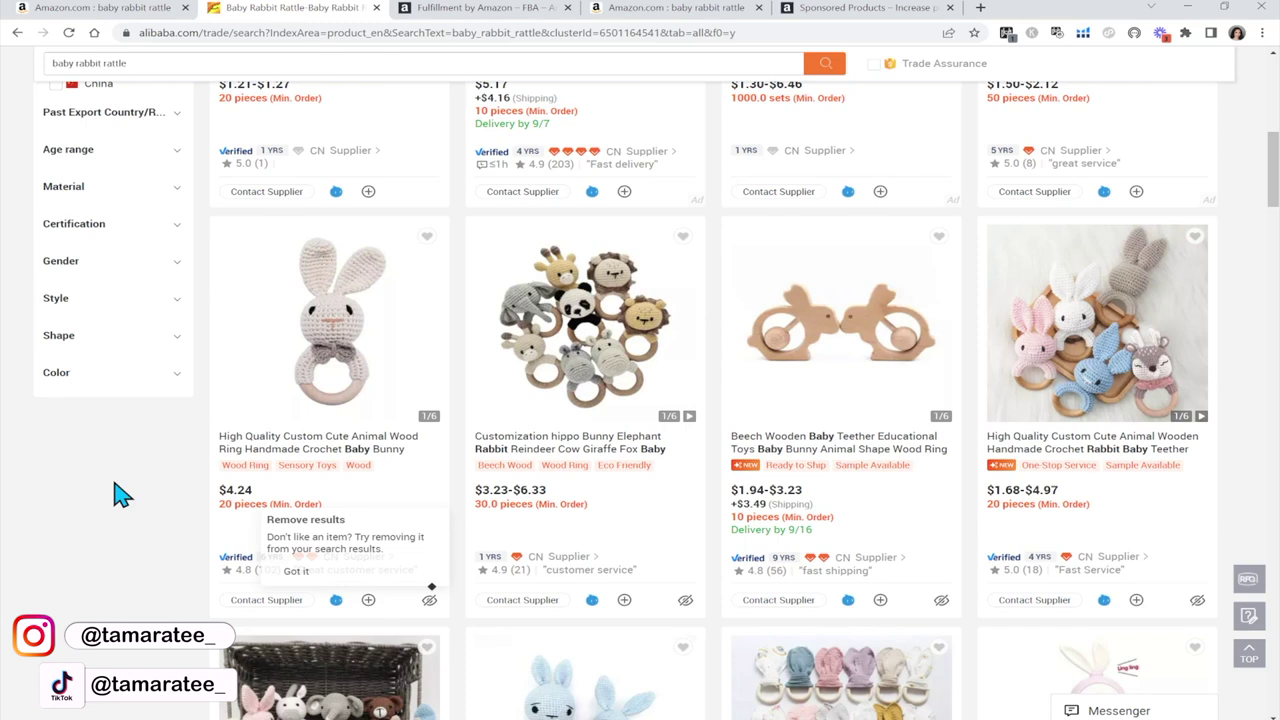
{"action": "left_click", "coordinate": [112, 8]}
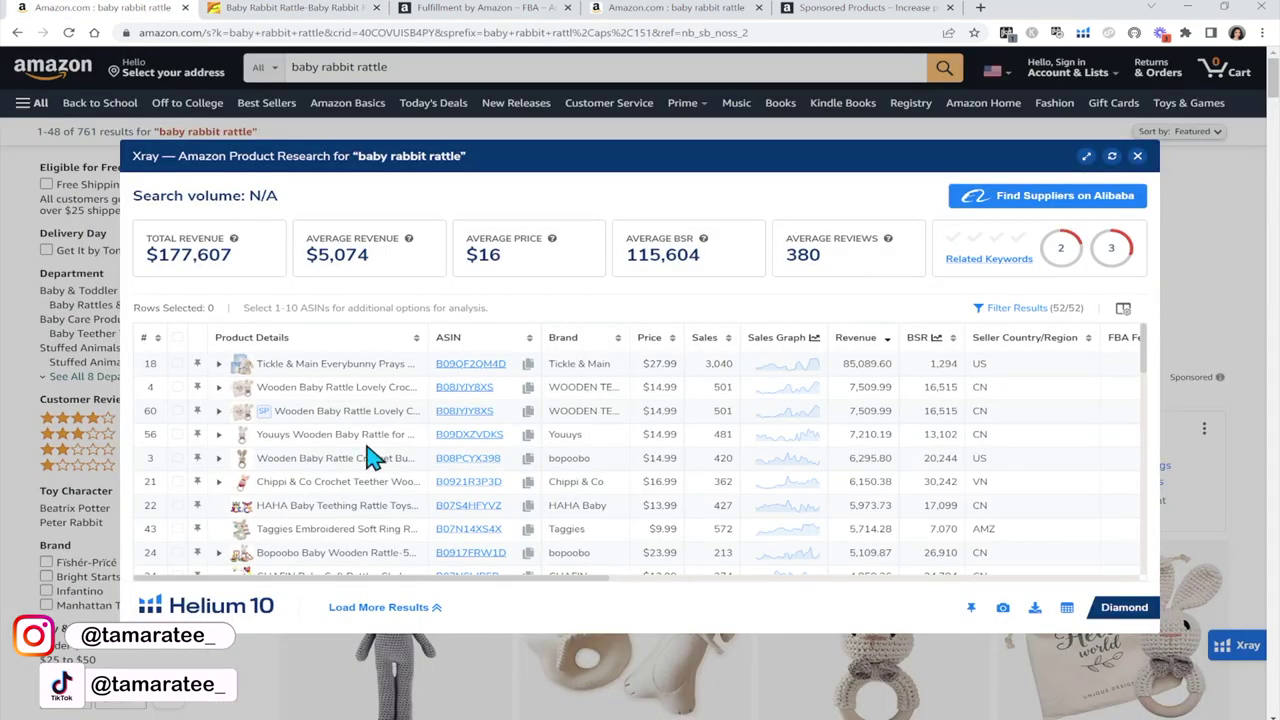
{"action": "mouse_move", "coordinate": [364, 398]}
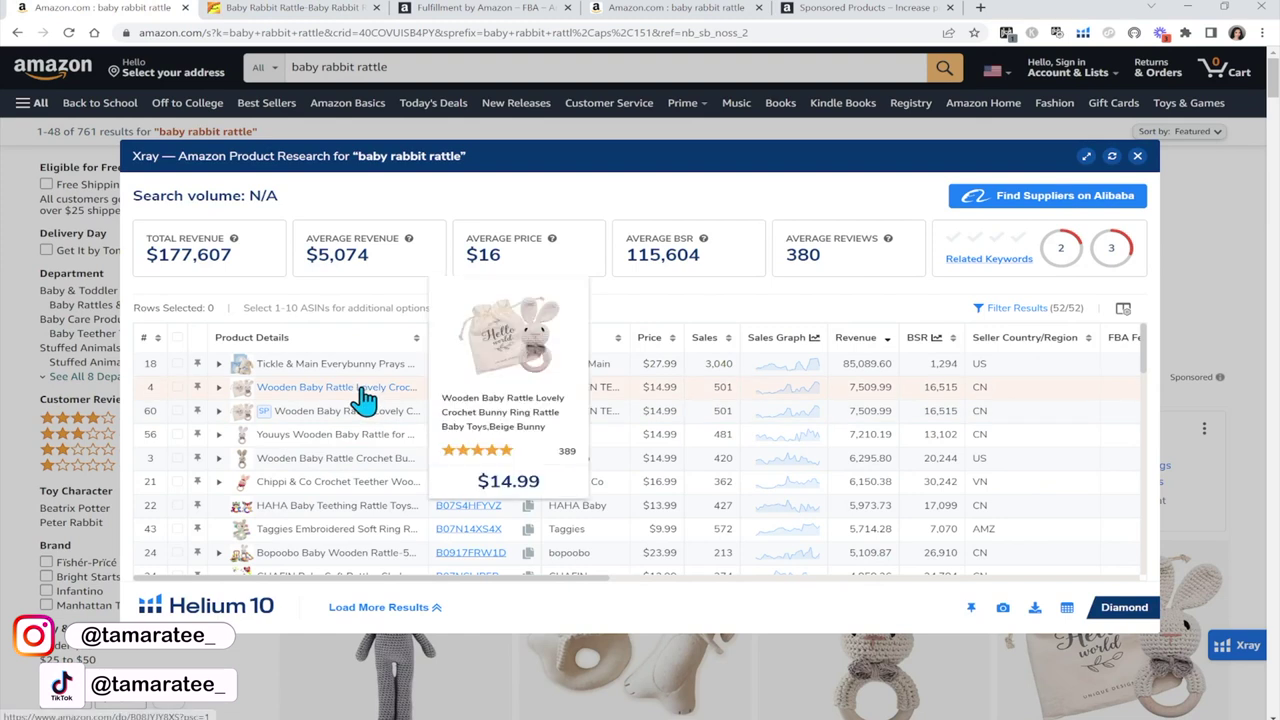
Step: Revisit the Alibaba rattle suppliers, switch to the Fulfillment by Amazon page and highlight "Let Amazon pick, pack, and ship your orders"
{"action": "left_click", "coordinate": [337, 11]}
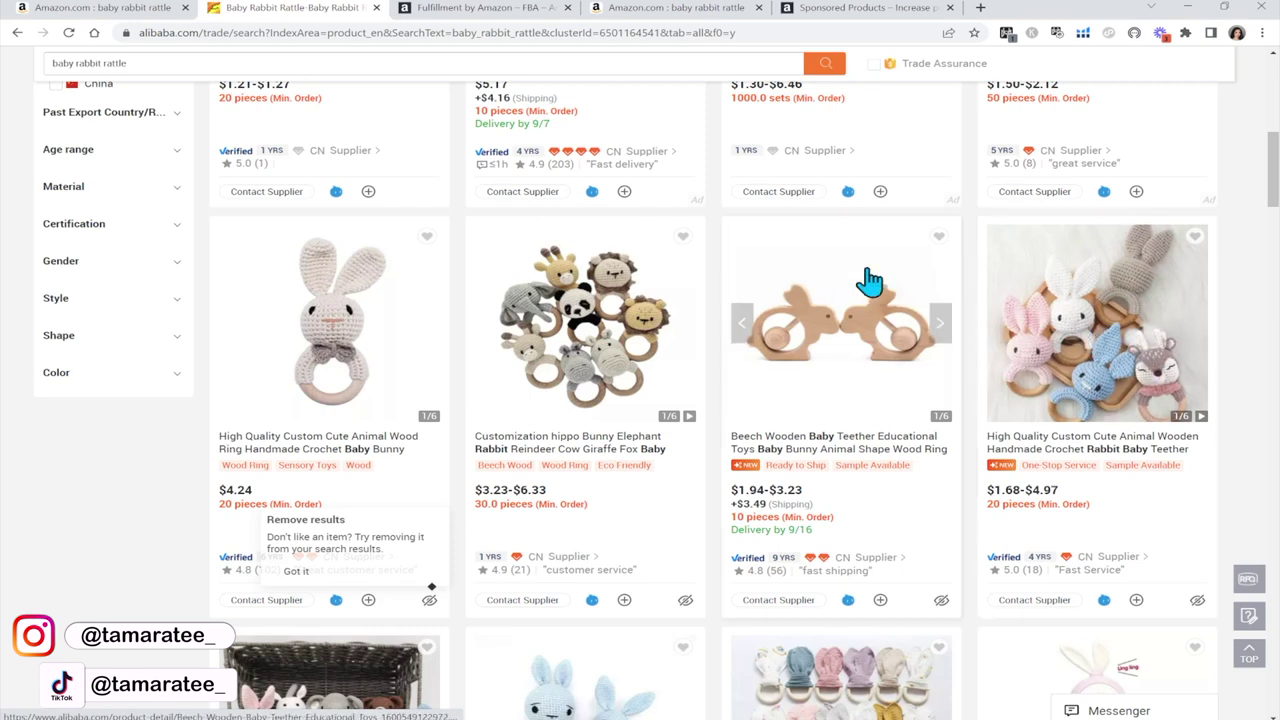
{"action": "left_click", "coordinate": [463, 8]}
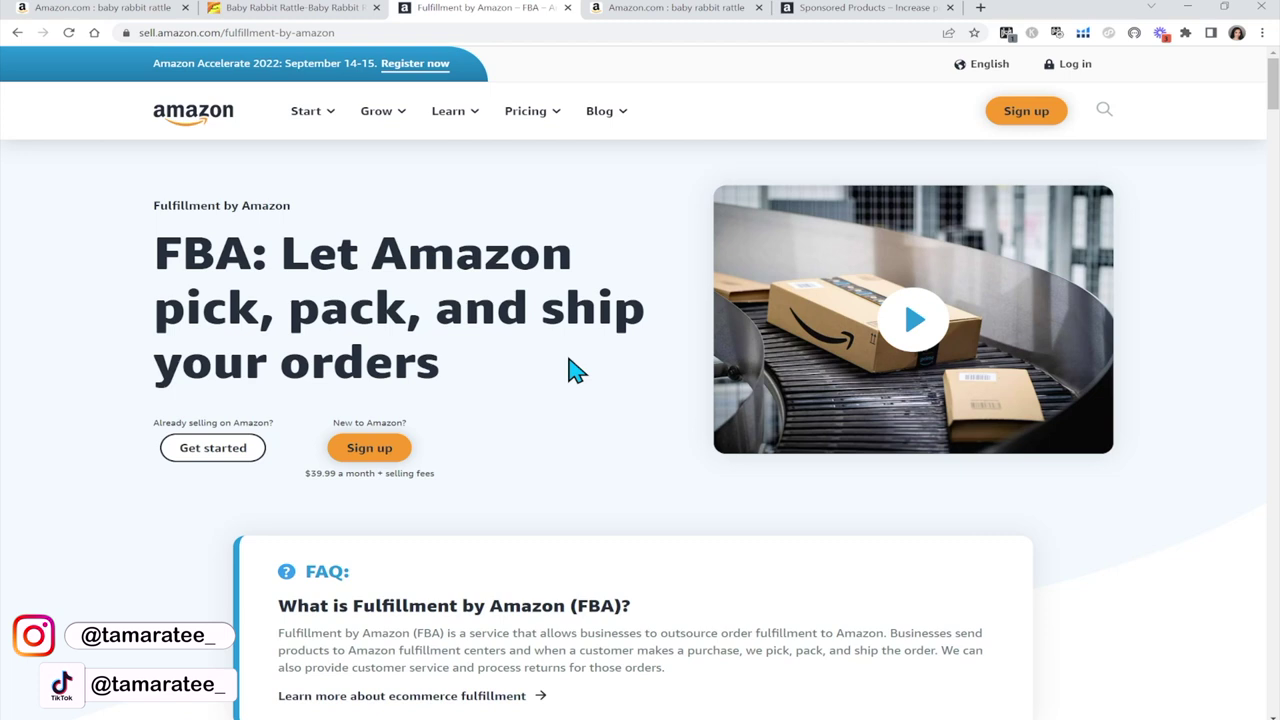
{"action": "left_click", "coordinate": [305, 8]}
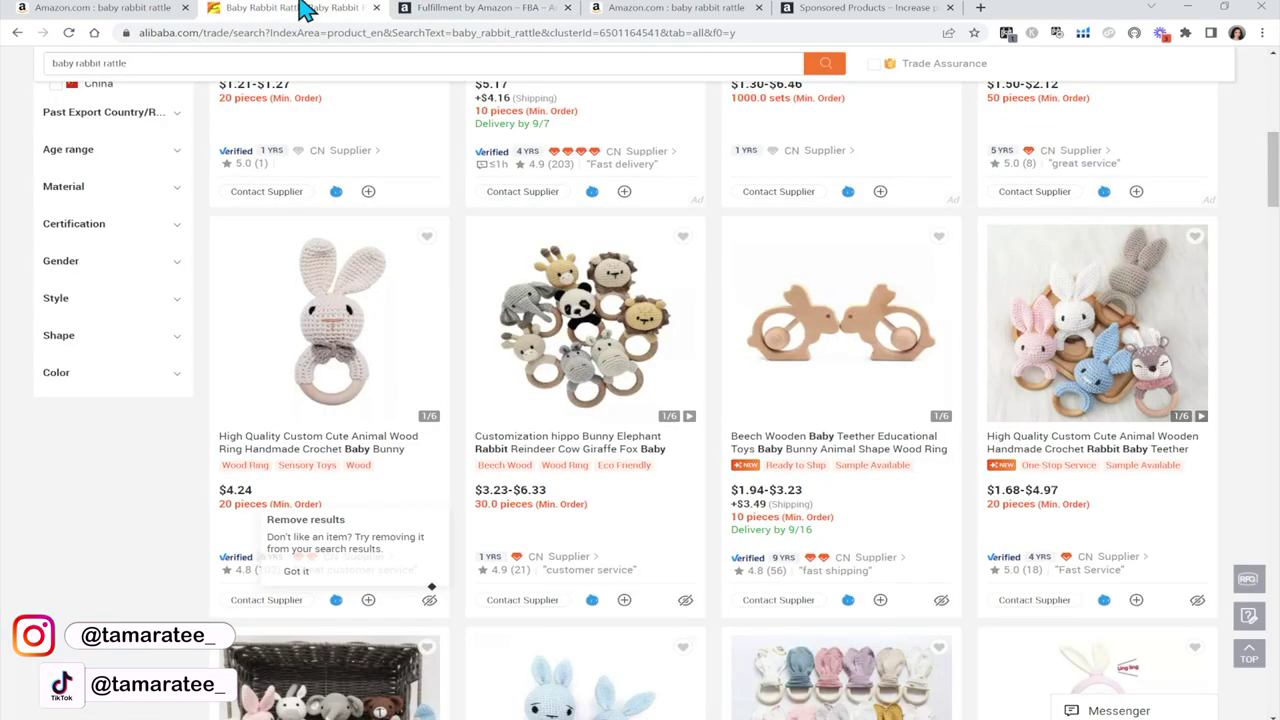
{"action": "left_click", "coordinate": [514, 8]}
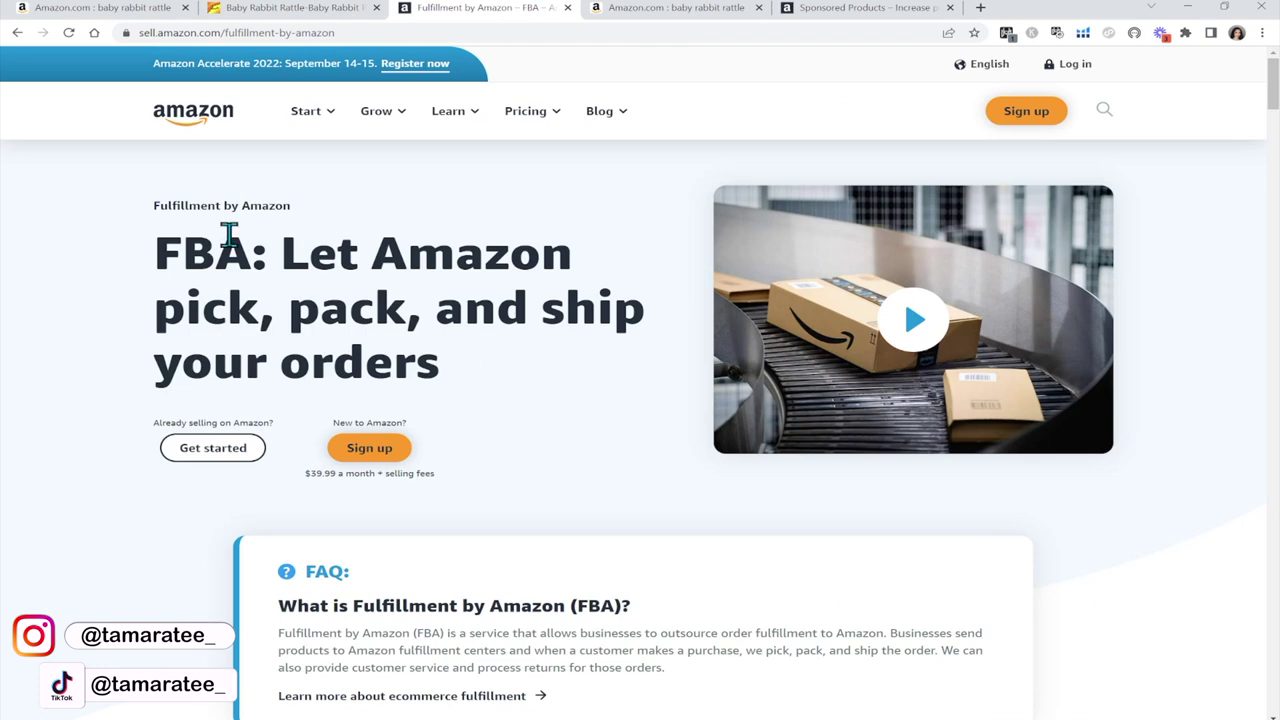
{"action": "left_click_drag", "start_coordinate": [281, 252], "coordinate": [567, 385]}
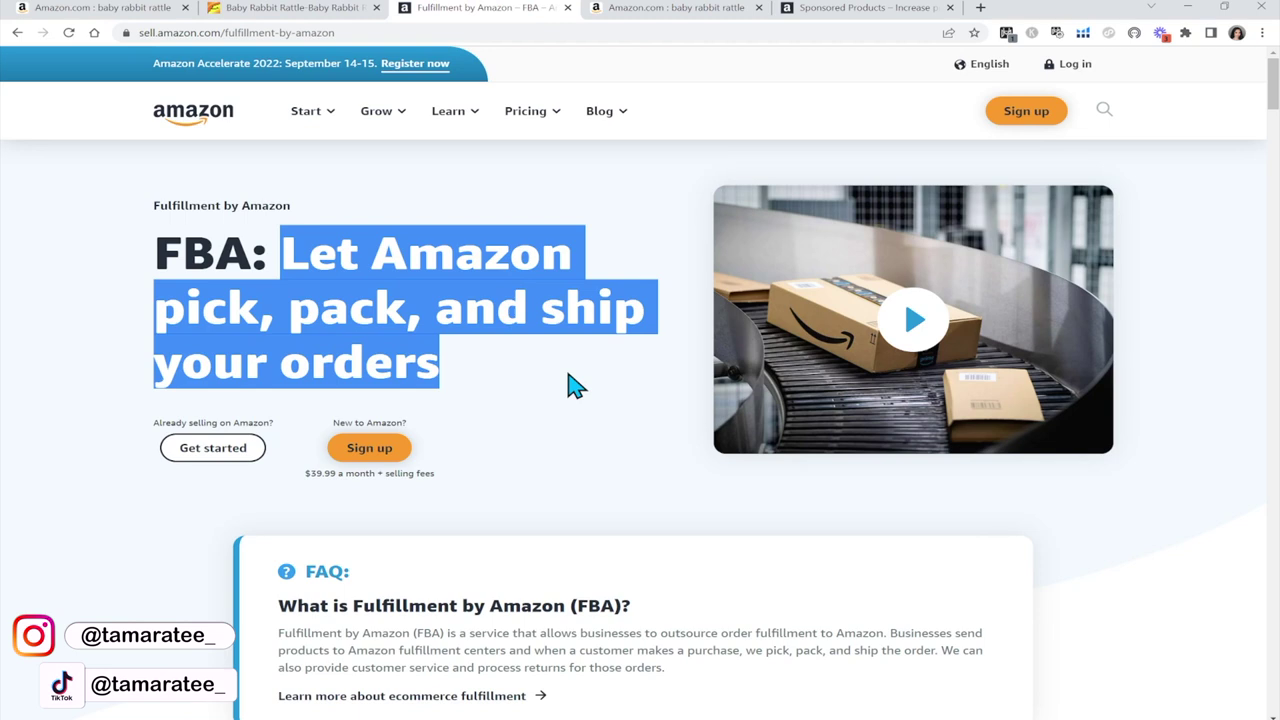
{"action": "left_click", "coordinate": [567, 385]}
Step: Read through the Fulfillment by Amazon page, covering how FBA works, its benefits, storage and fulfillment fees, and inventory management
{"action": "scroll", "coordinate": [567, 385], "scroll_direction": "down", "scroll_amount": 10}
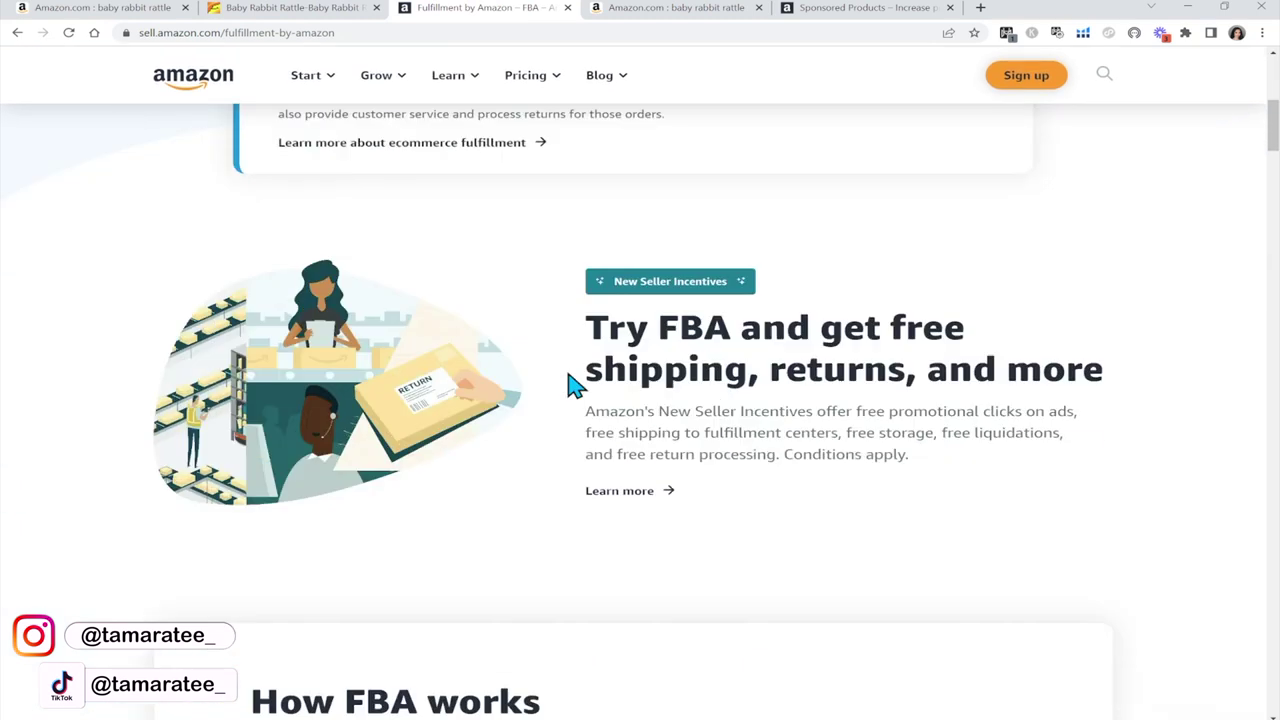
{"action": "scroll", "coordinate": [567, 385], "scroll_direction": "down", "scroll_amount": 2}
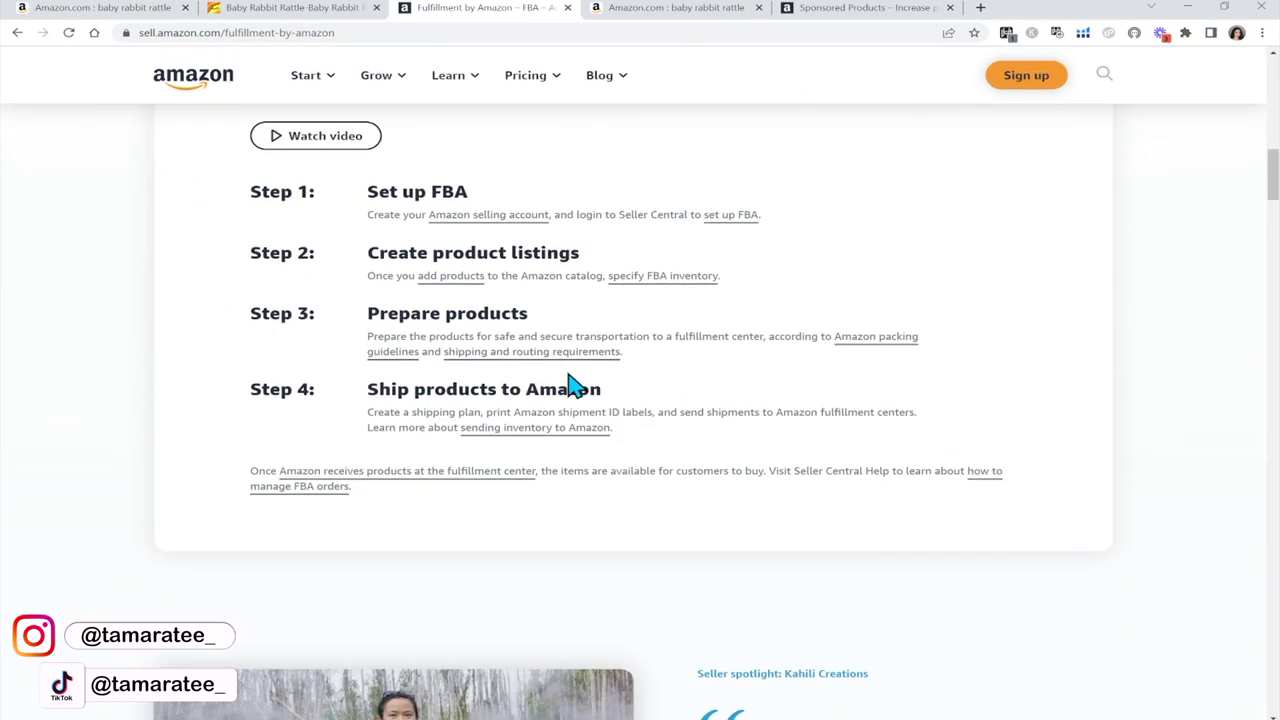
{"action": "scroll", "coordinate": [567, 385], "scroll_direction": "down", "scroll_amount": 3}
{"action": "scroll", "coordinate": [567, 385], "scroll_direction": "down", "scroll_amount": 8}
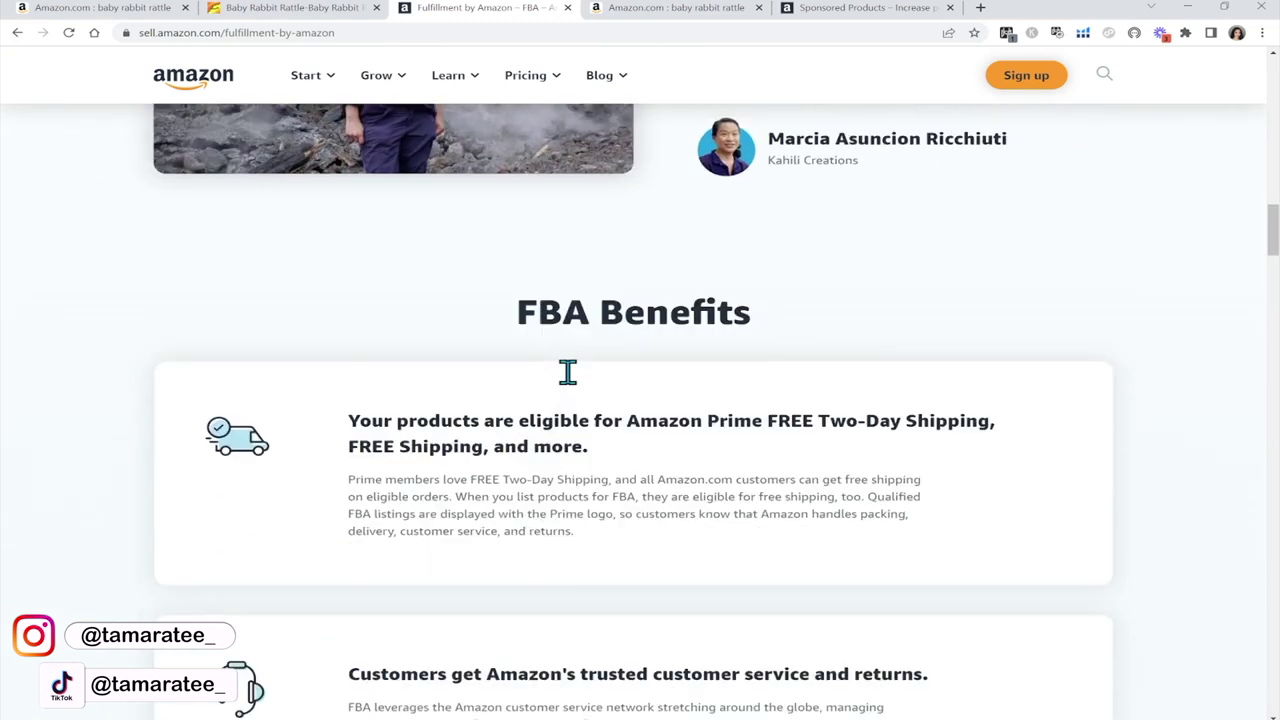
{"action": "scroll", "coordinate": [567, 372], "scroll_direction": "down", "scroll_amount": 4}
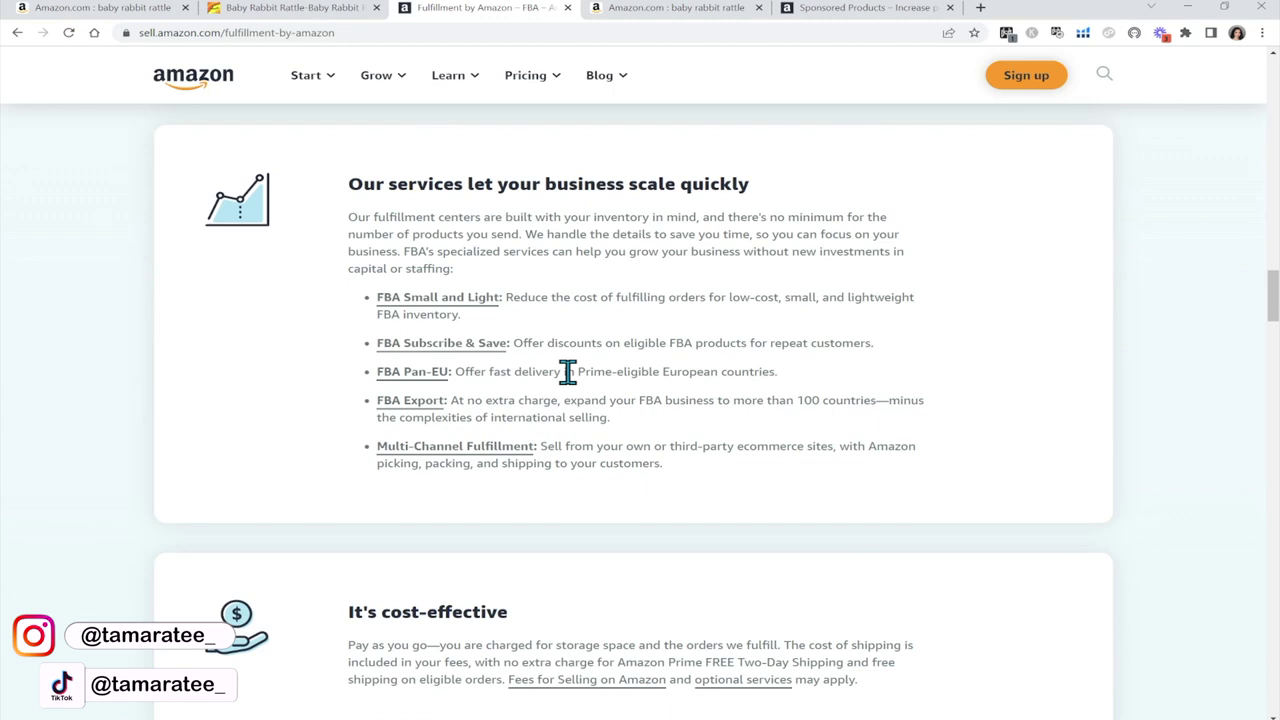
{"action": "scroll", "coordinate": [567, 372], "scroll_direction": "down", "scroll_amount": 7}
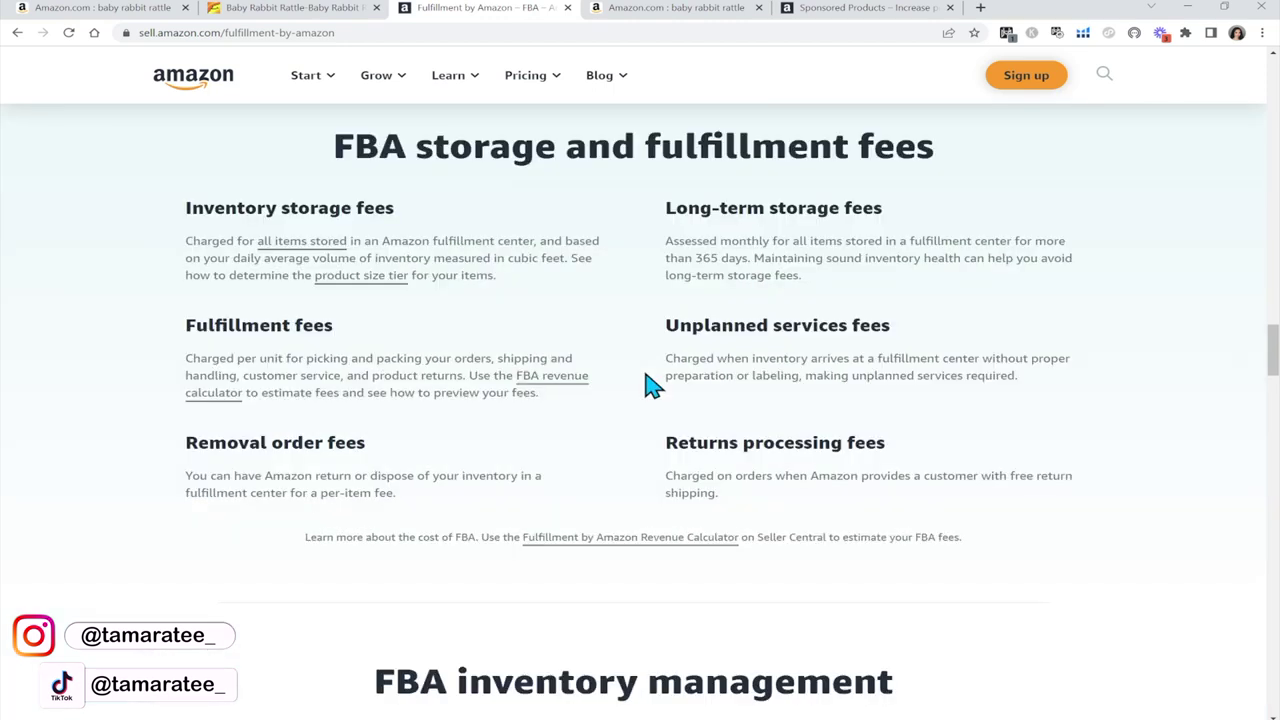
{"action": "scroll", "coordinate": [652, 383], "scroll_direction": "down", "scroll_amount": 7}
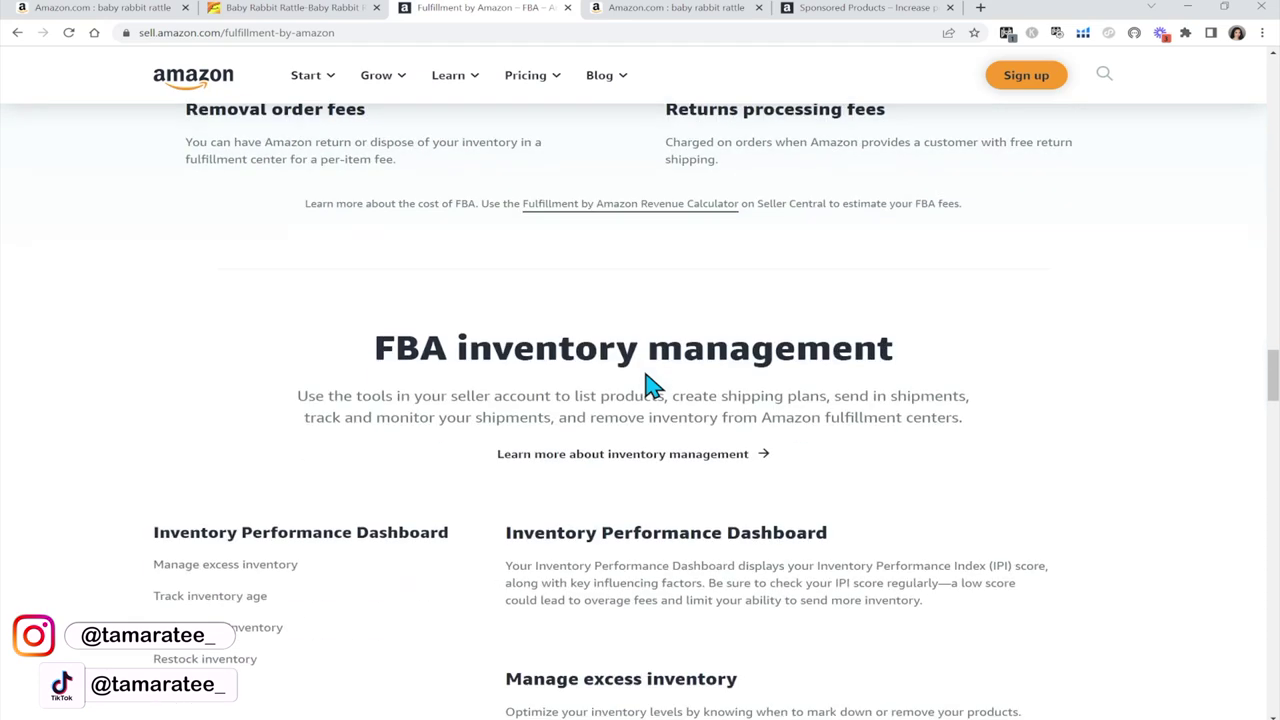
{"action": "scroll", "coordinate": [645, 372], "scroll_direction": "up", "scroll_amount": 7}
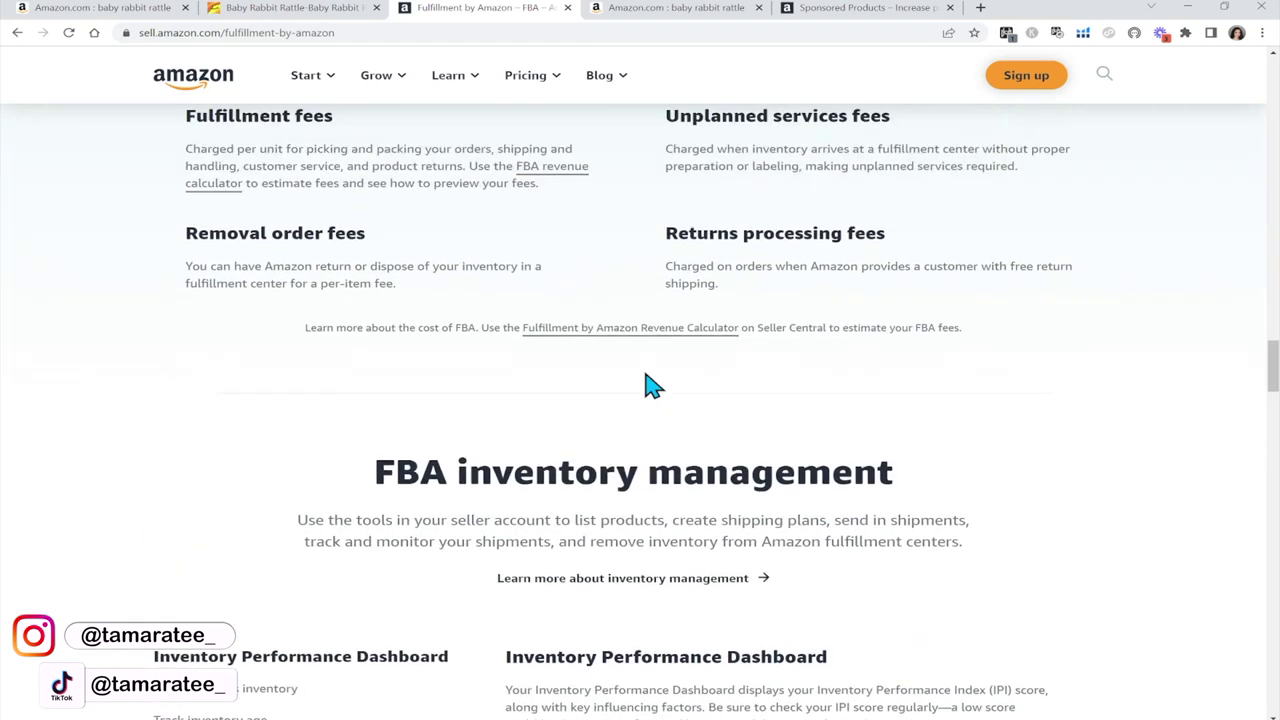
{"action": "scroll", "coordinate": [650, 385], "scroll_direction": "up", "scroll_amount": 3}
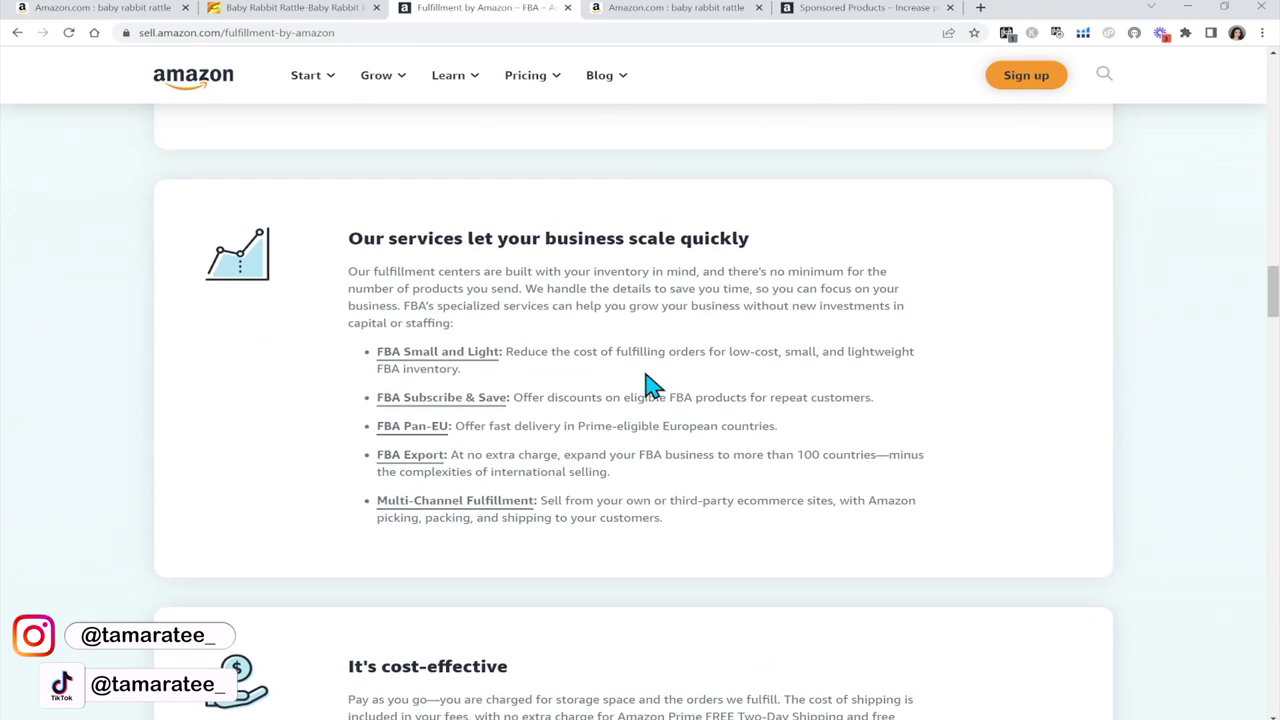
{"action": "scroll", "coordinate": [649, 382], "scroll_direction": "down", "scroll_amount": 5}
{"action": "scroll", "coordinate": [646, 372], "scroll_direction": "down", "scroll_amount": 4}
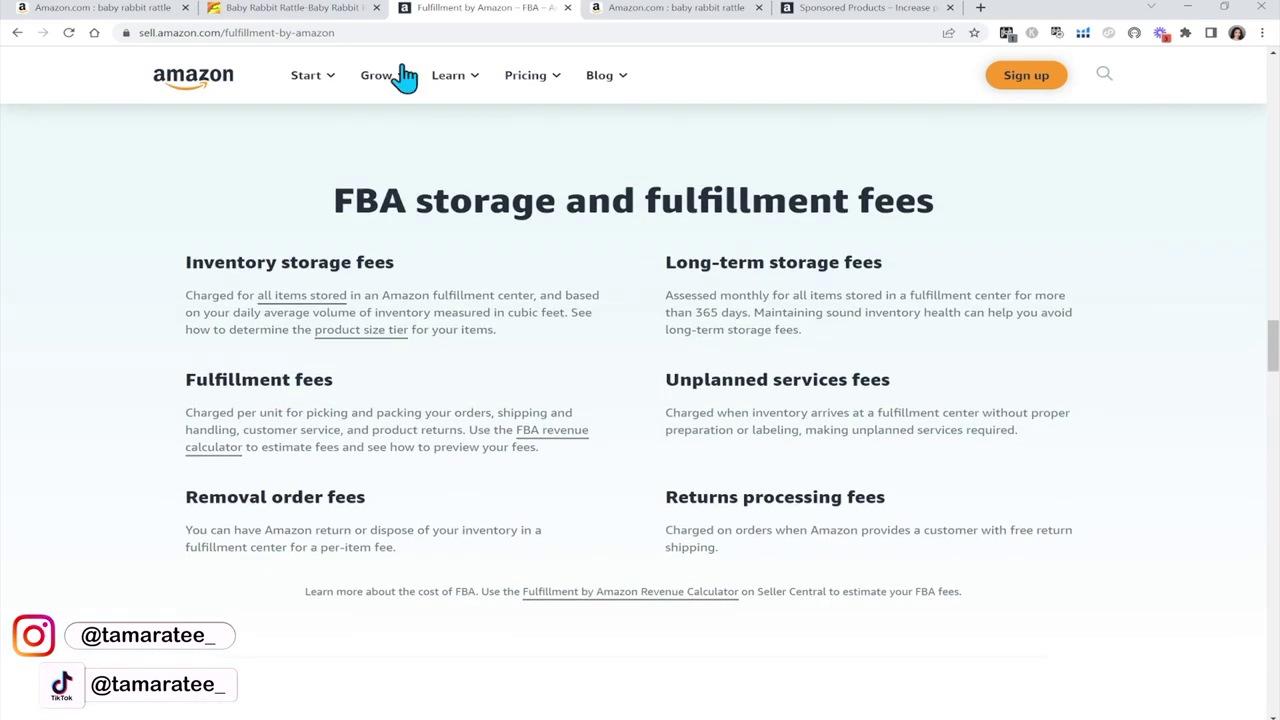
Step: Revisit the Alibaba rattle suppliers, highlight "fulfillment fees" on the FBA page, and check the suppliers and Amazon results again
{"action": "left_click", "coordinate": [332, 9]}
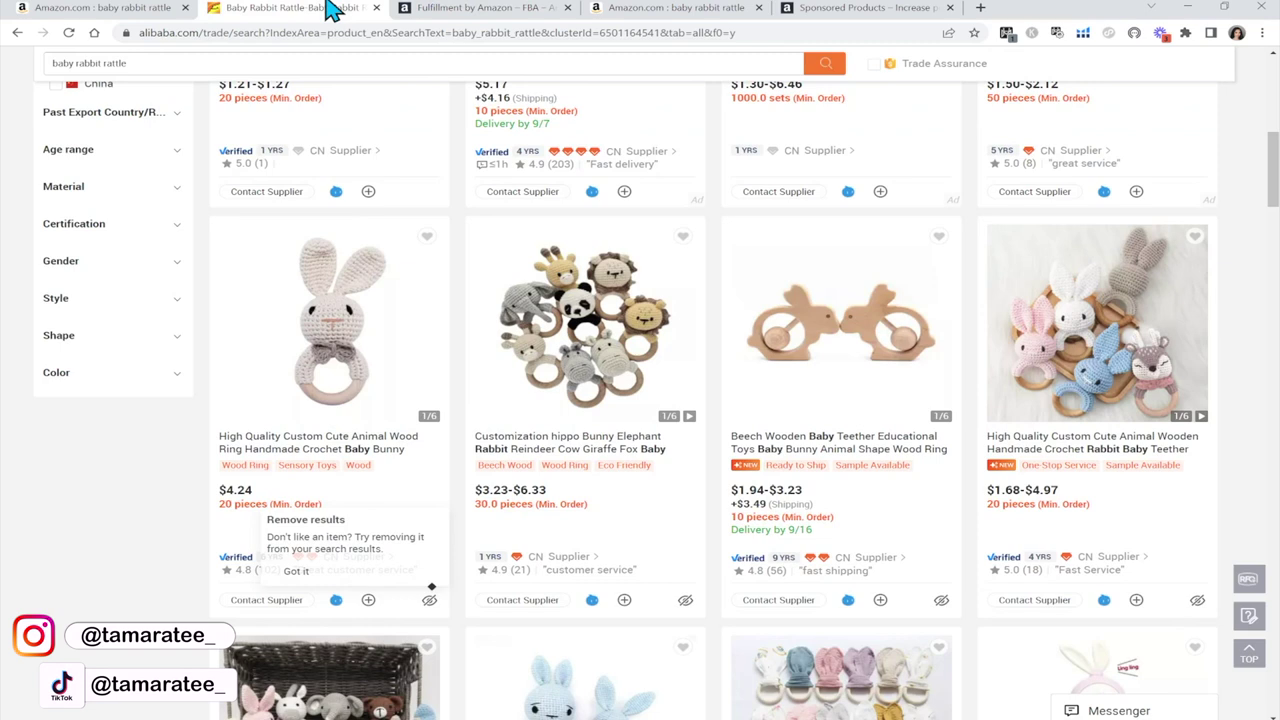
{"action": "mouse_move", "coordinate": [1117, 322]}
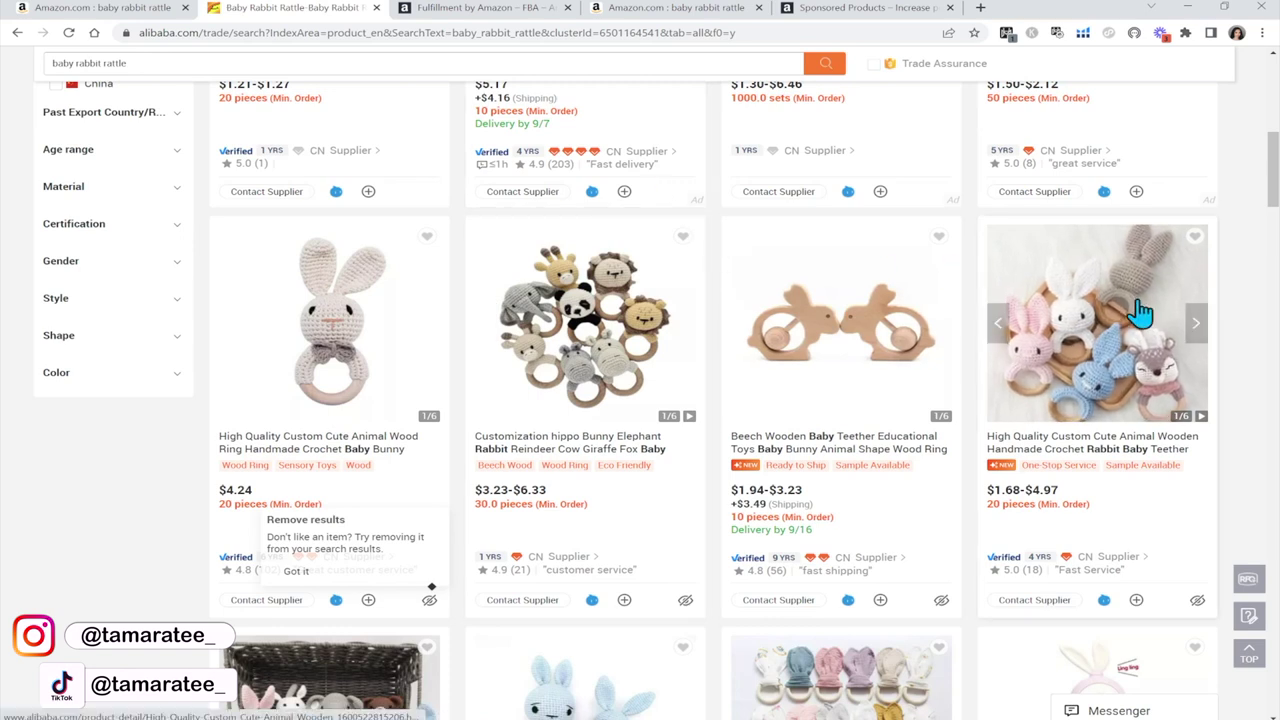
{"action": "left_click", "coordinate": [443, 8]}
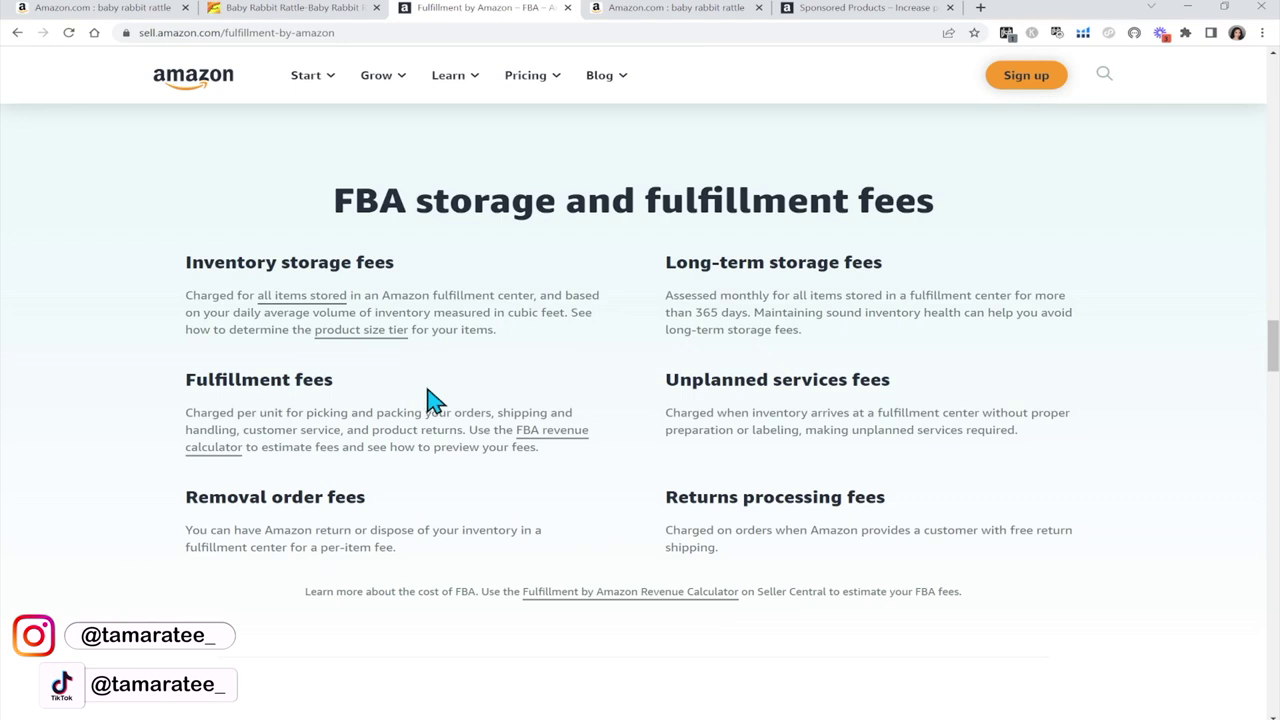
{"action": "left_click_drag", "start_coordinate": [645, 200], "coordinate": [928, 220]}
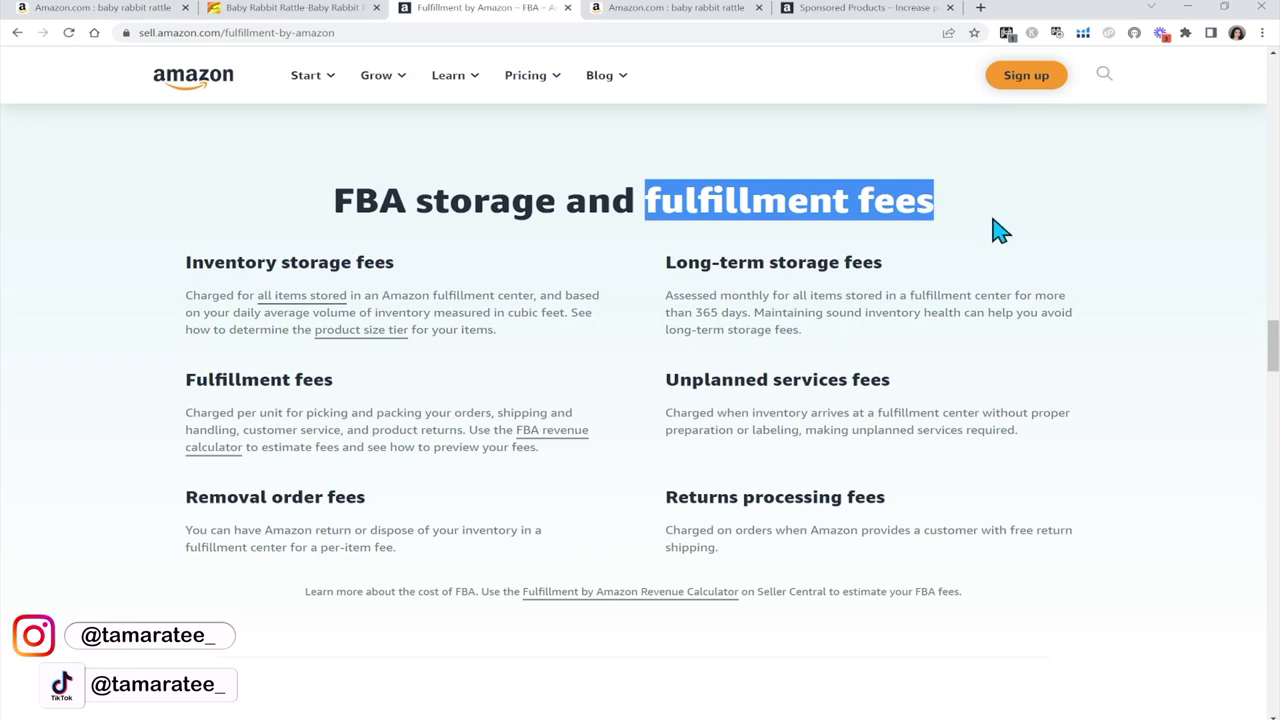
{"action": "left_click", "coordinate": [290, 8]}
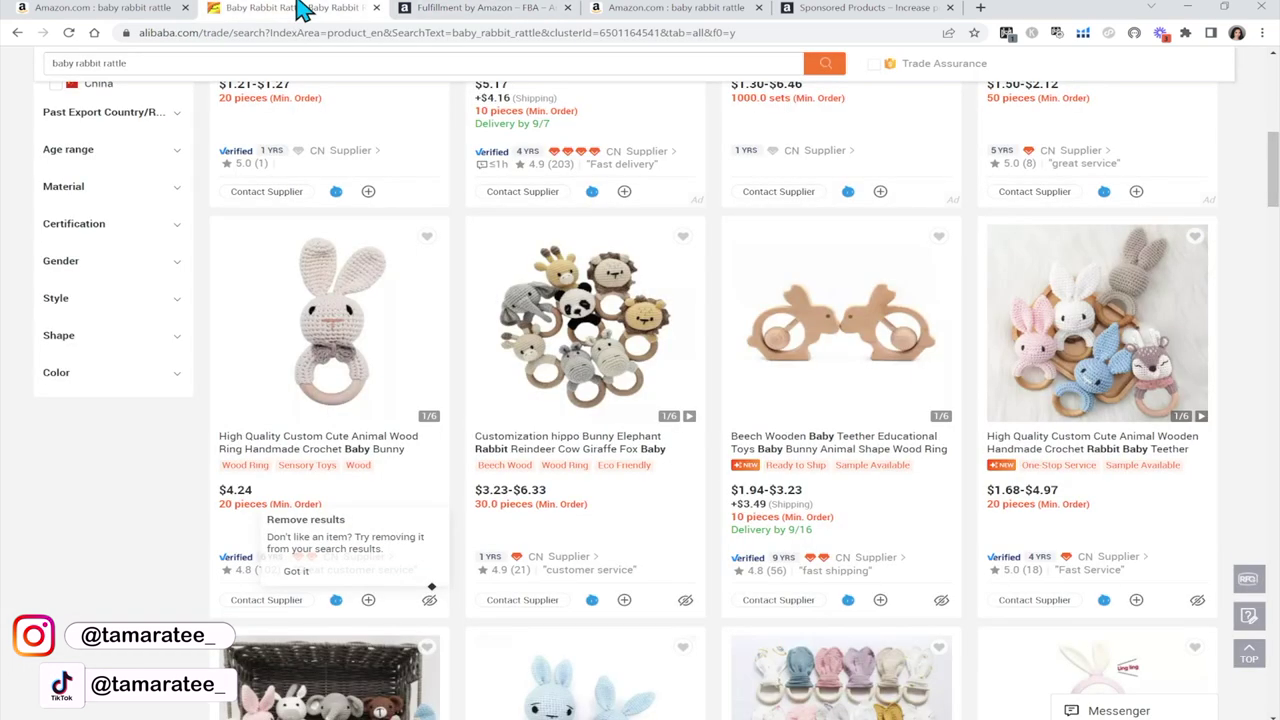
{"action": "left_click", "coordinate": [80, 8]}
{"action": "mouse_move", "coordinate": [398, 395]}
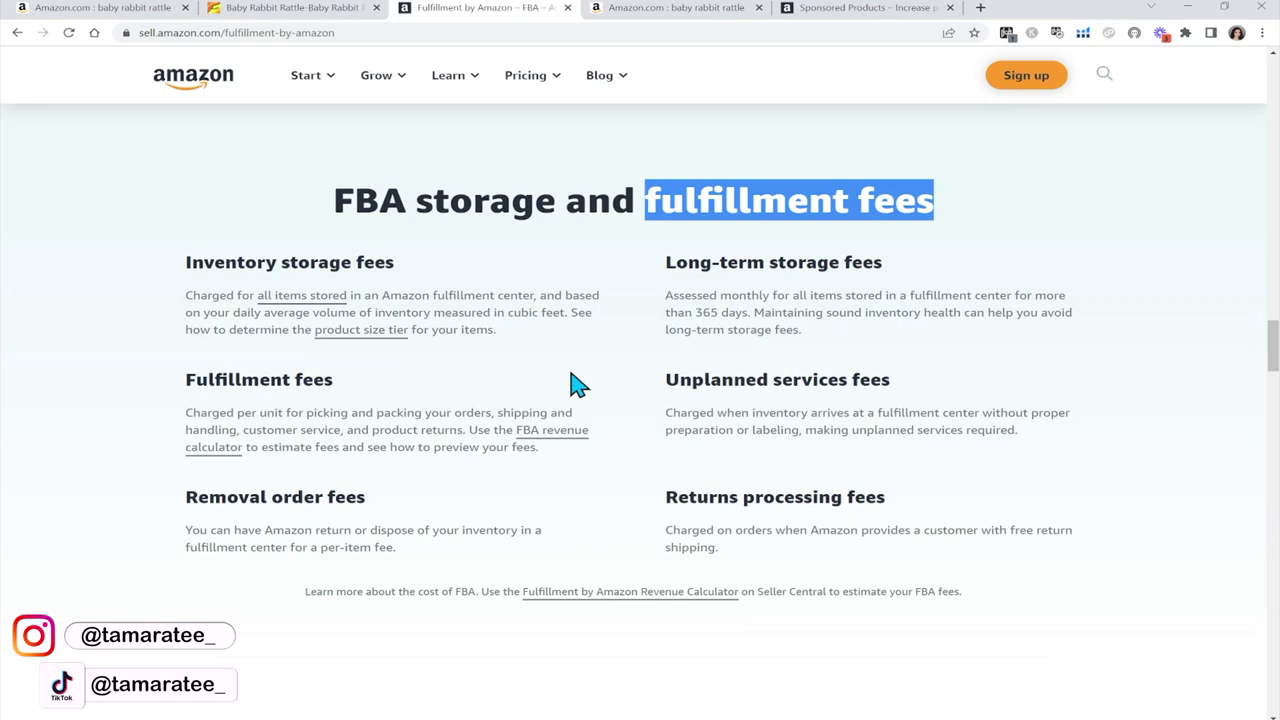
Step: Reread the Fulfillment by Amazon page from its introduction through FBA Benefits to the storage and fulfillment fees section
{"action": "left_click", "coordinate": [579, 384]}
{"action": "scroll", "coordinate": [575, 380], "scroll_direction": "up", "scroll_amount": 15}
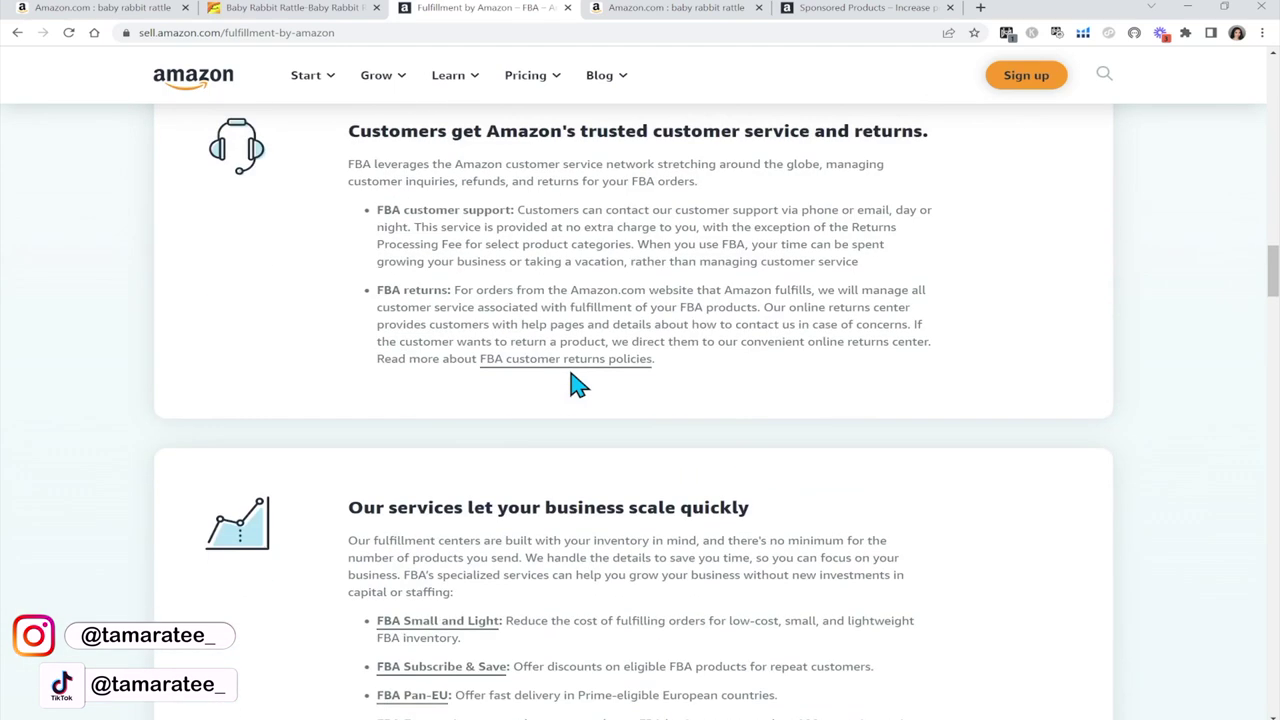
{"action": "scroll", "coordinate": [570, 375], "scroll_direction": "up", "scroll_amount": 5}
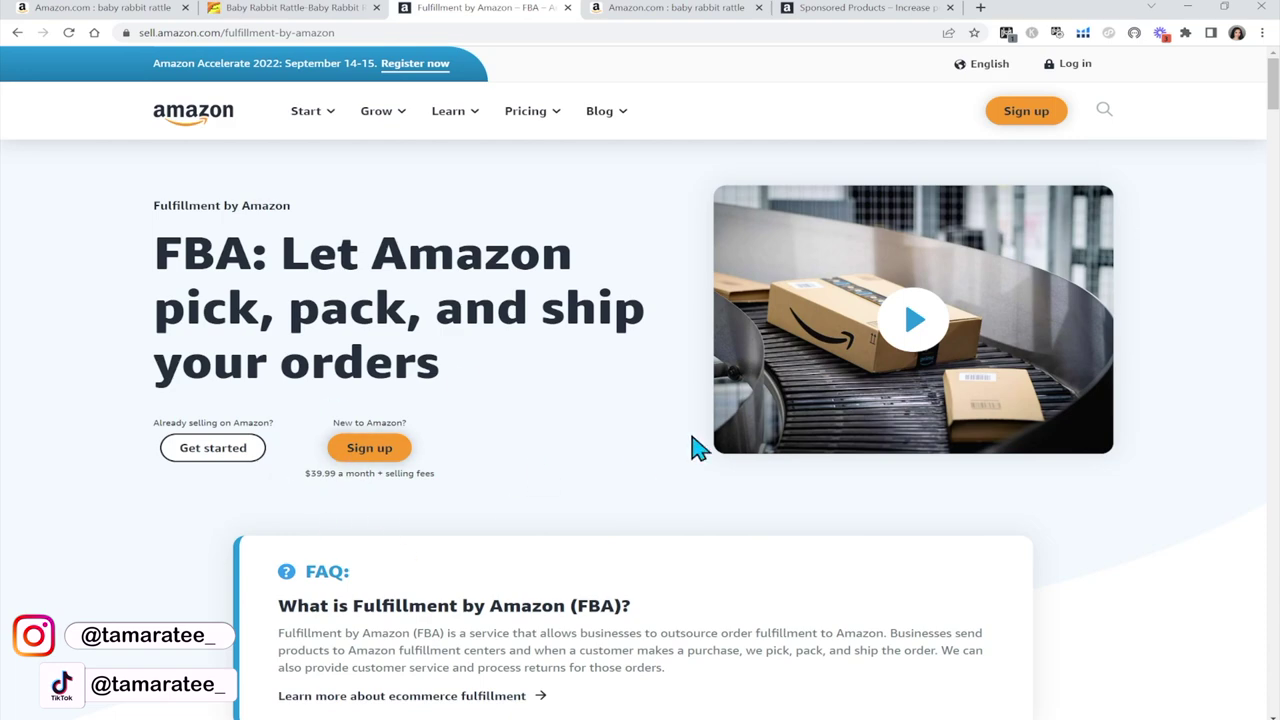
{"action": "scroll", "coordinate": [698, 445], "scroll_direction": "down", "scroll_amount": 10}
{"action": "scroll", "coordinate": [698, 445], "scroll_direction": "down", "scroll_amount": 15}
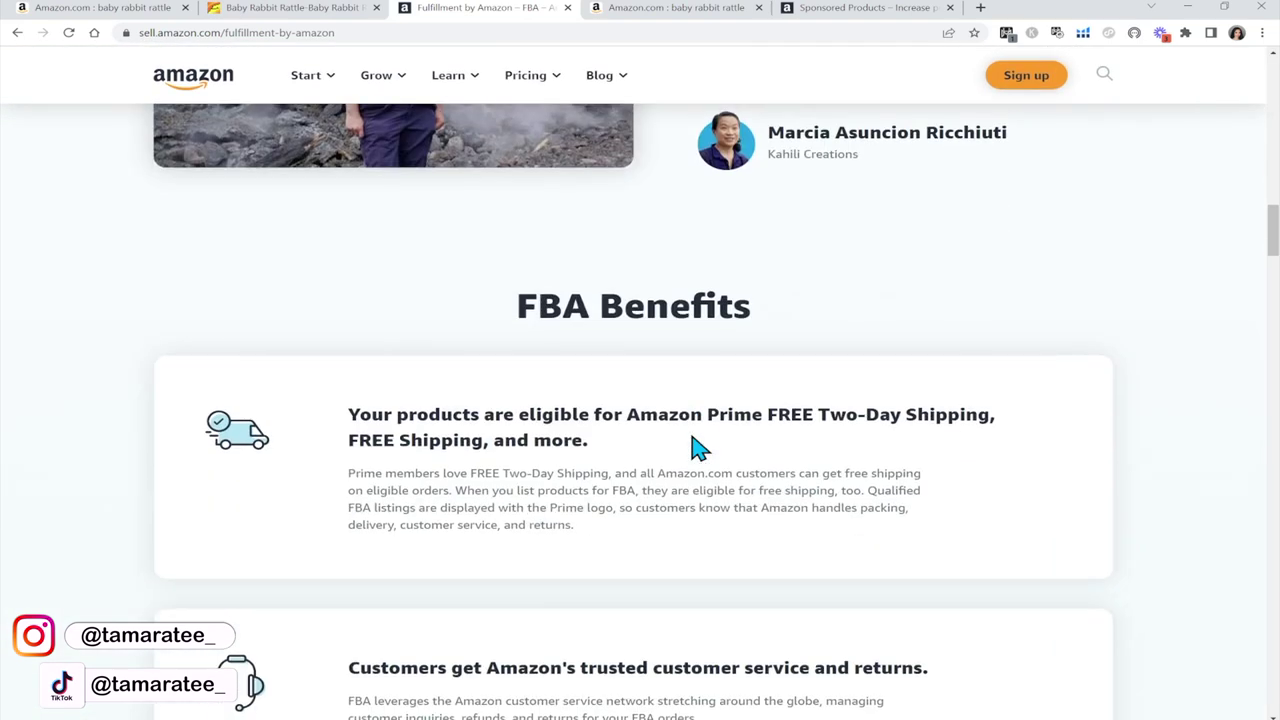
{"action": "scroll", "coordinate": [698, 447], "scroll_direction": "down", "scroll_amount": 7}
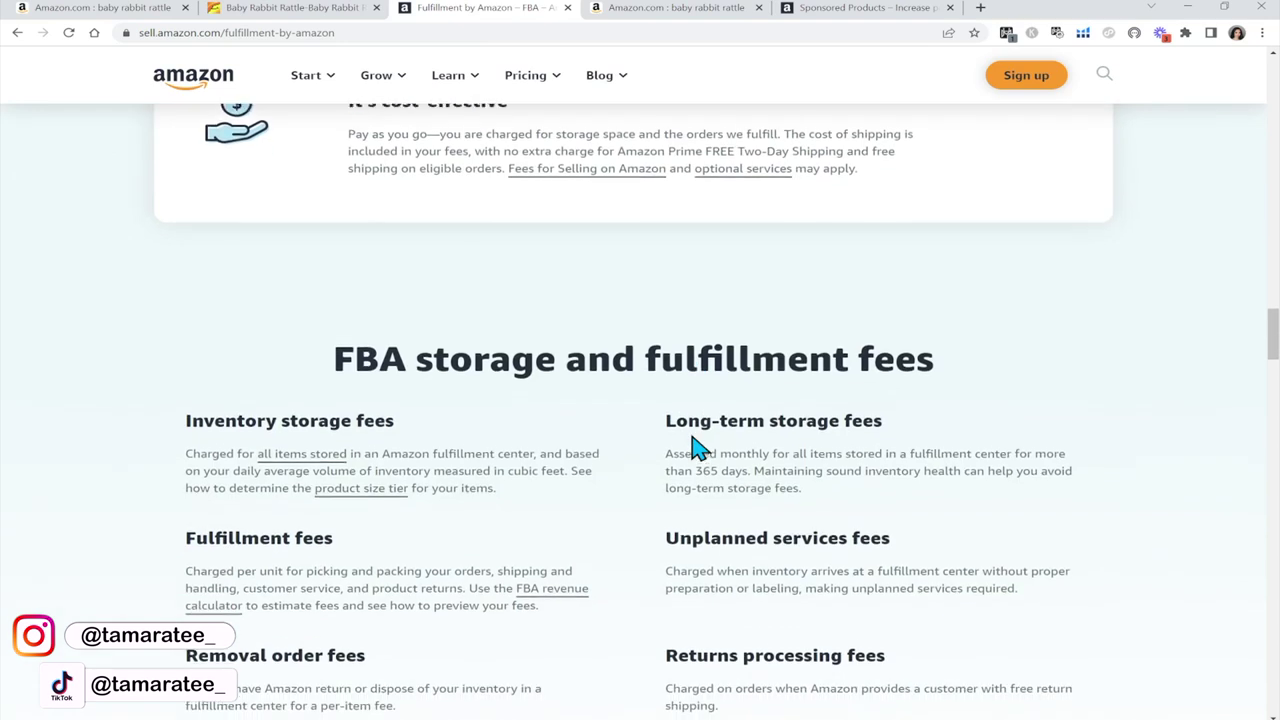
{"action": "scroll", "coordinate": [698, 445], "scroll_direction": "up", "scroll_amount": 1}
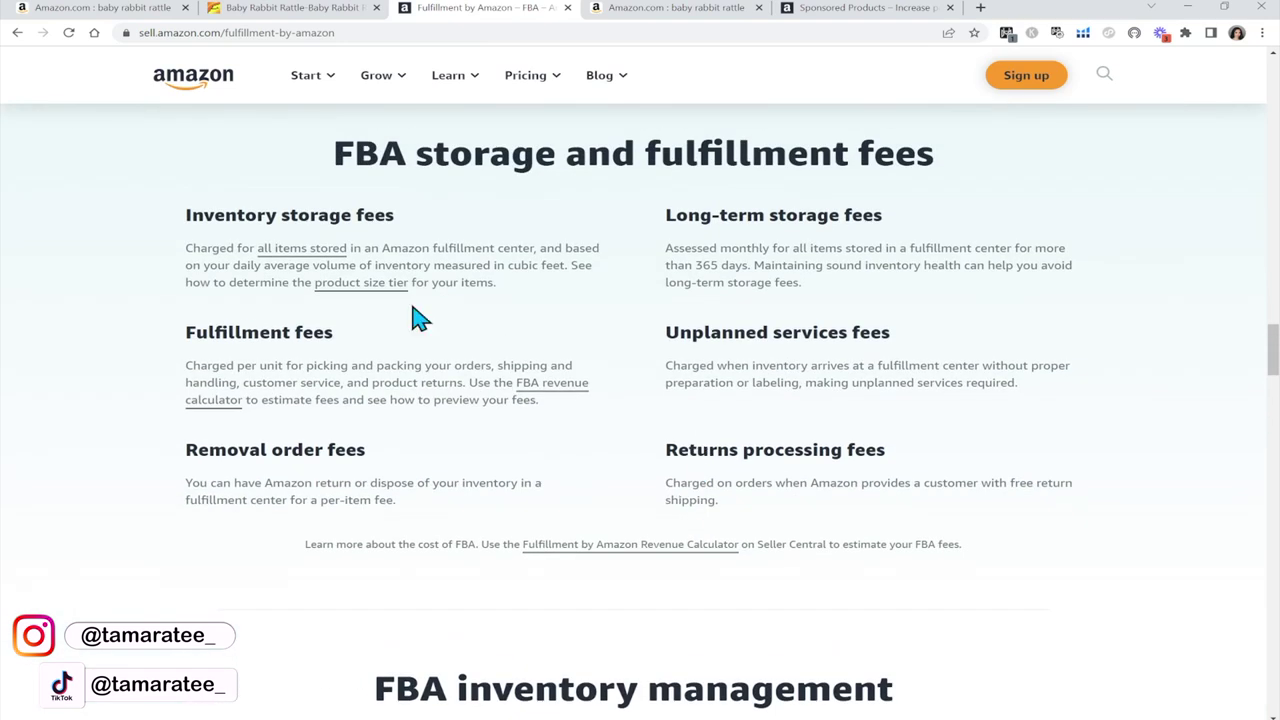
Step: Close the Xray window on Amazon and browse the baby rabbit rattle search results
{"action": "left_click", "coordinate": [80, 8]}
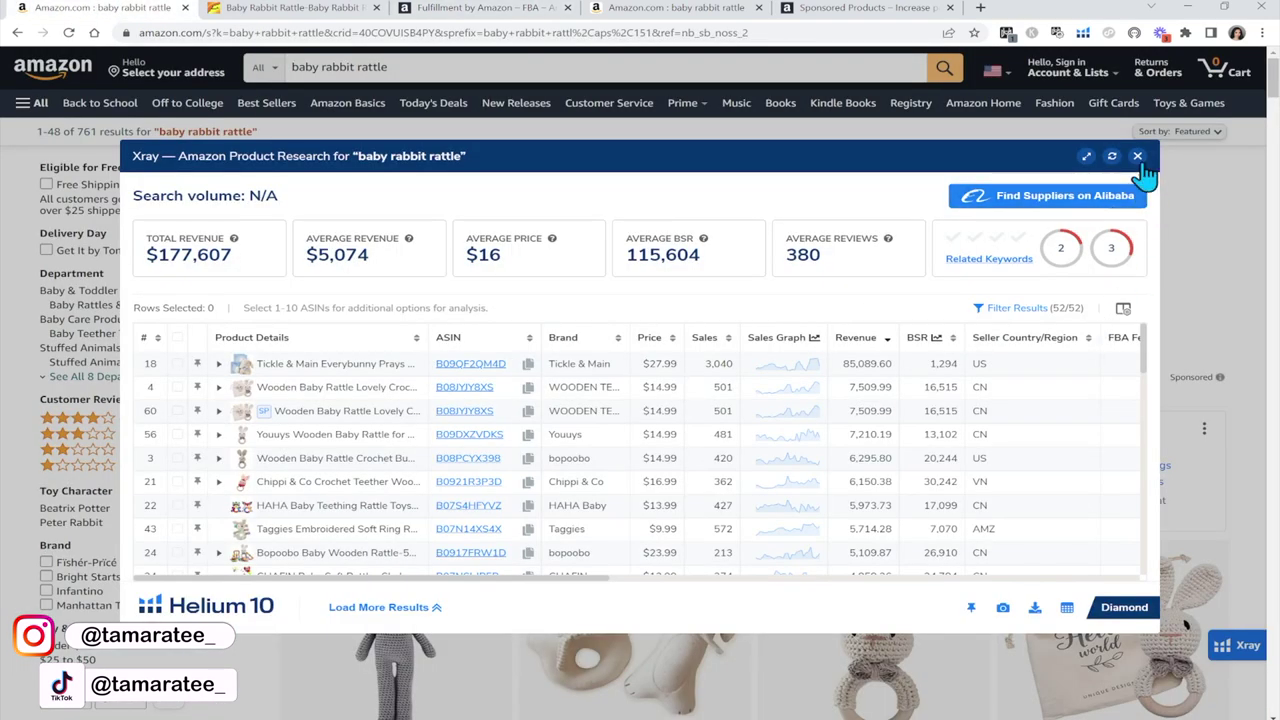
{"action": "key", "text": "Escape"}
{"action": "scroll", "coordinate": [975, 463], "scroll_direction": "down", "scroll_amount": 15}
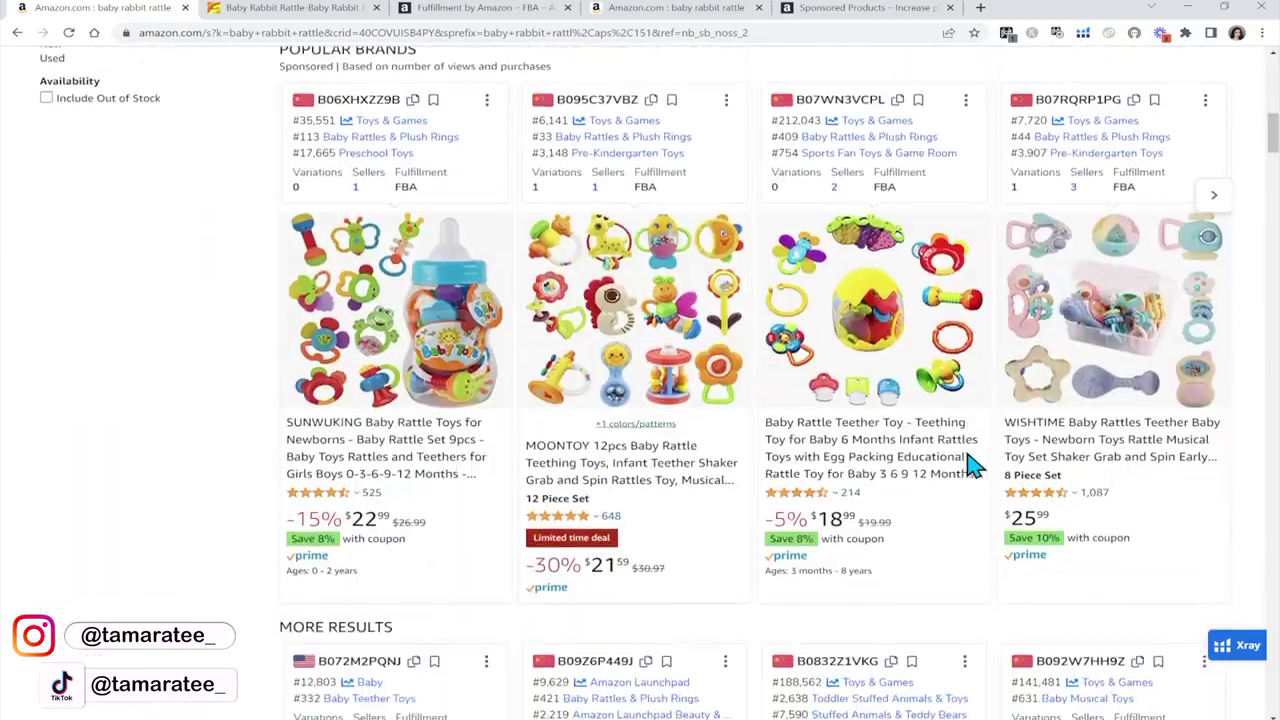
{"action": "scroll", "coordinate": [975, 463], "scroll_direction": "down", "scroll_amount": 2}
{"action": "scroll", "coordinate": [975, 463], "scroll_direction": "up", "scroll_amount": 12}
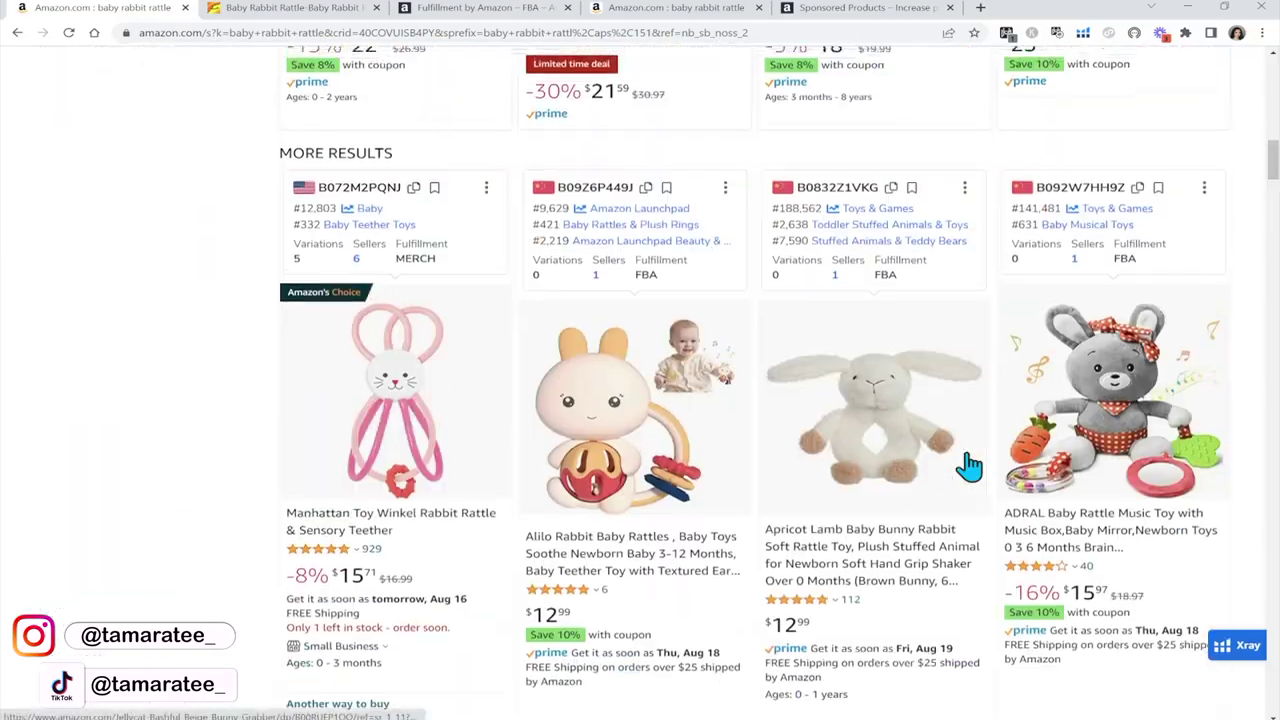
{"action": "scroll", "coordinate": [971, 463], "scroll_direction": "down", "scroll_amount": 1}
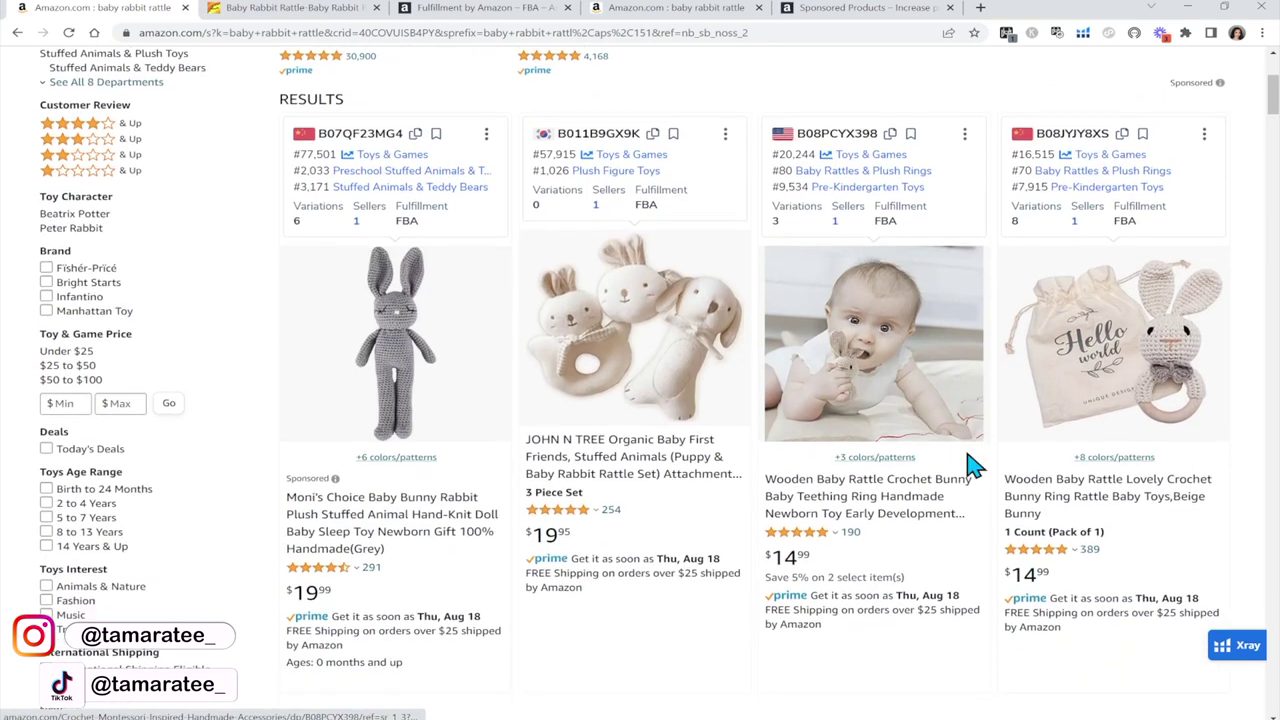
Step: Open the Profitability Calculator for the Wooden Baby Rattle Crochet Bunny (B08PCYX398) and check its product price
{"action": "left_click", "coordinate": [424, 9]}
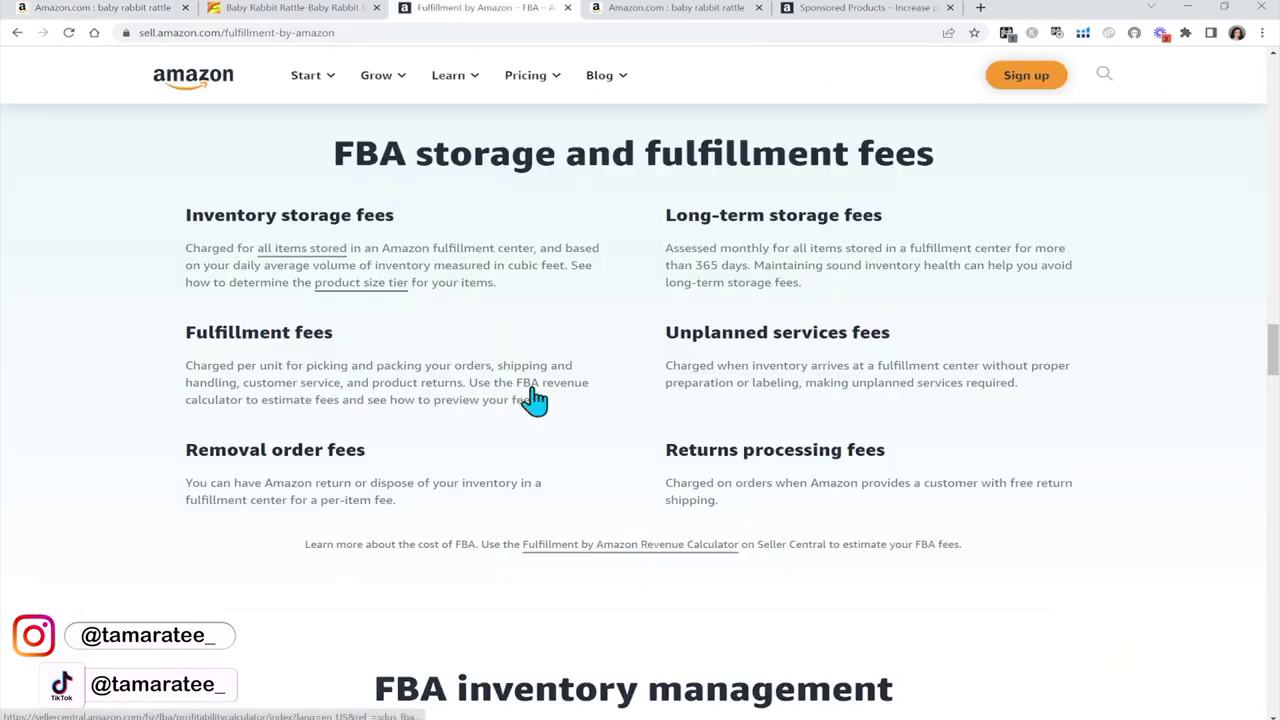
{"action": "left_click", "coordinate": [145, 9]}
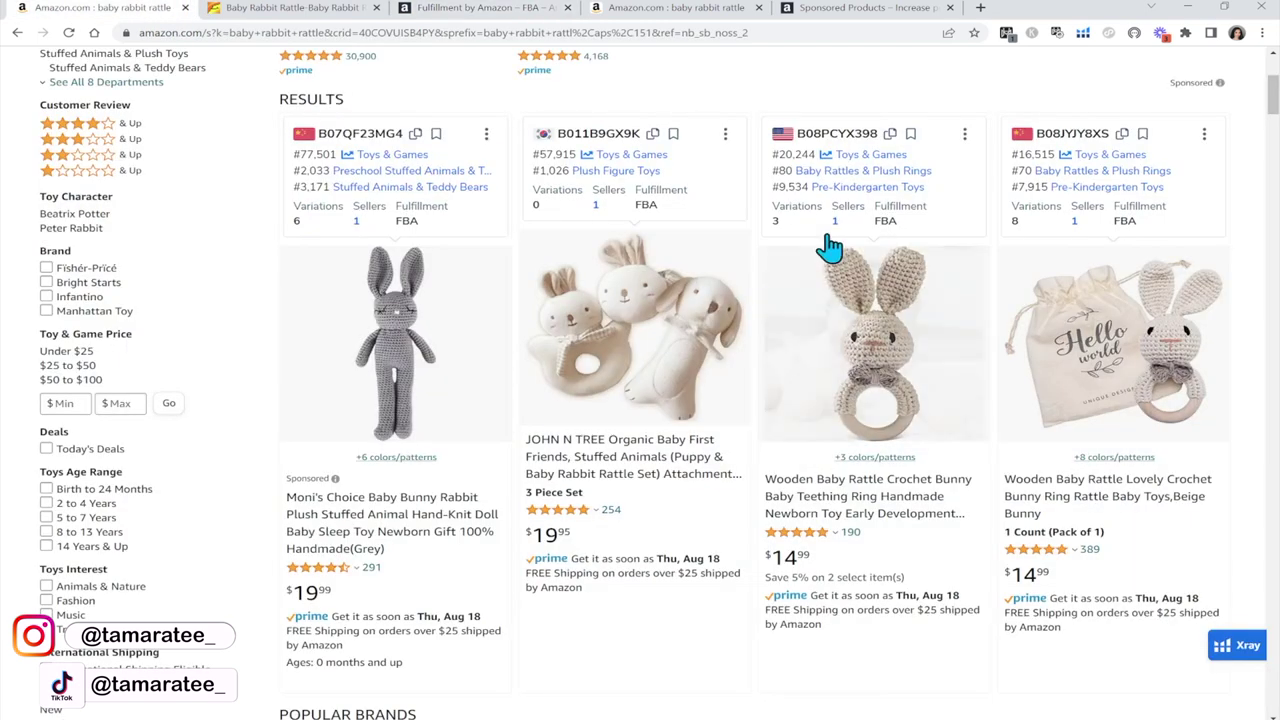
{"action": "left_click", "coordinate": [964, 137]}
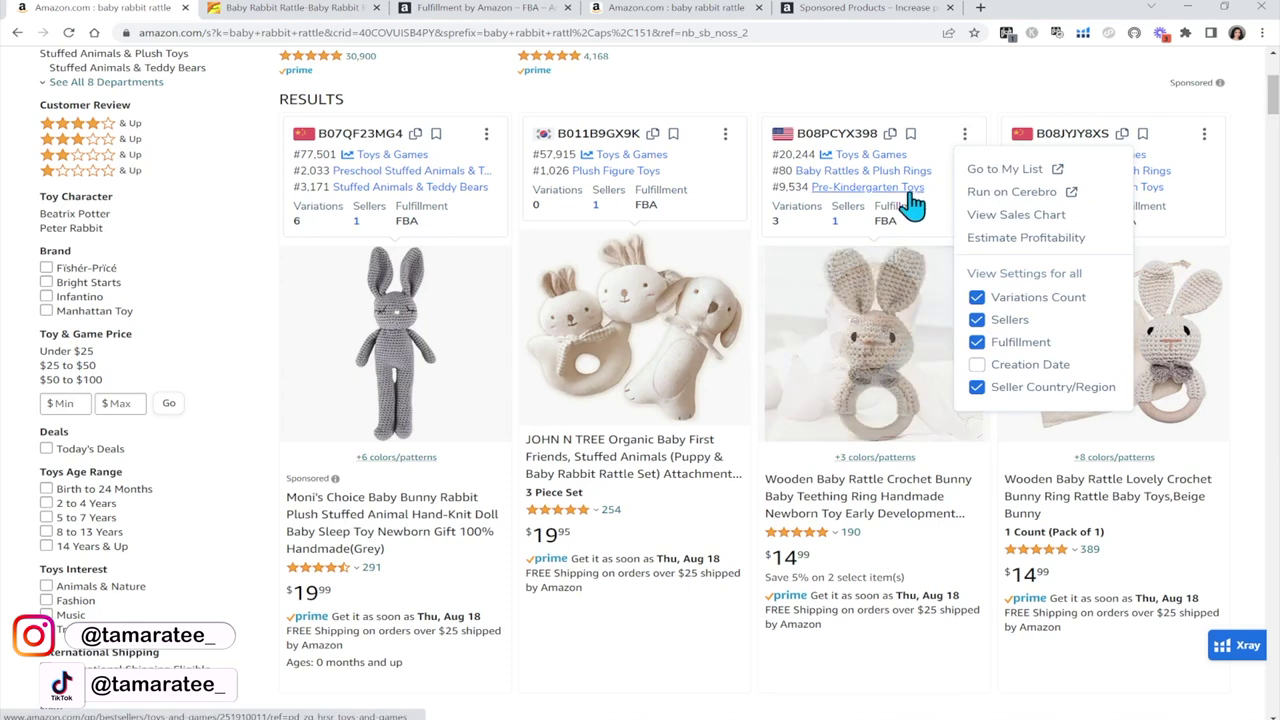
{"action": "left_click", "coordinate": [1020, 240]}
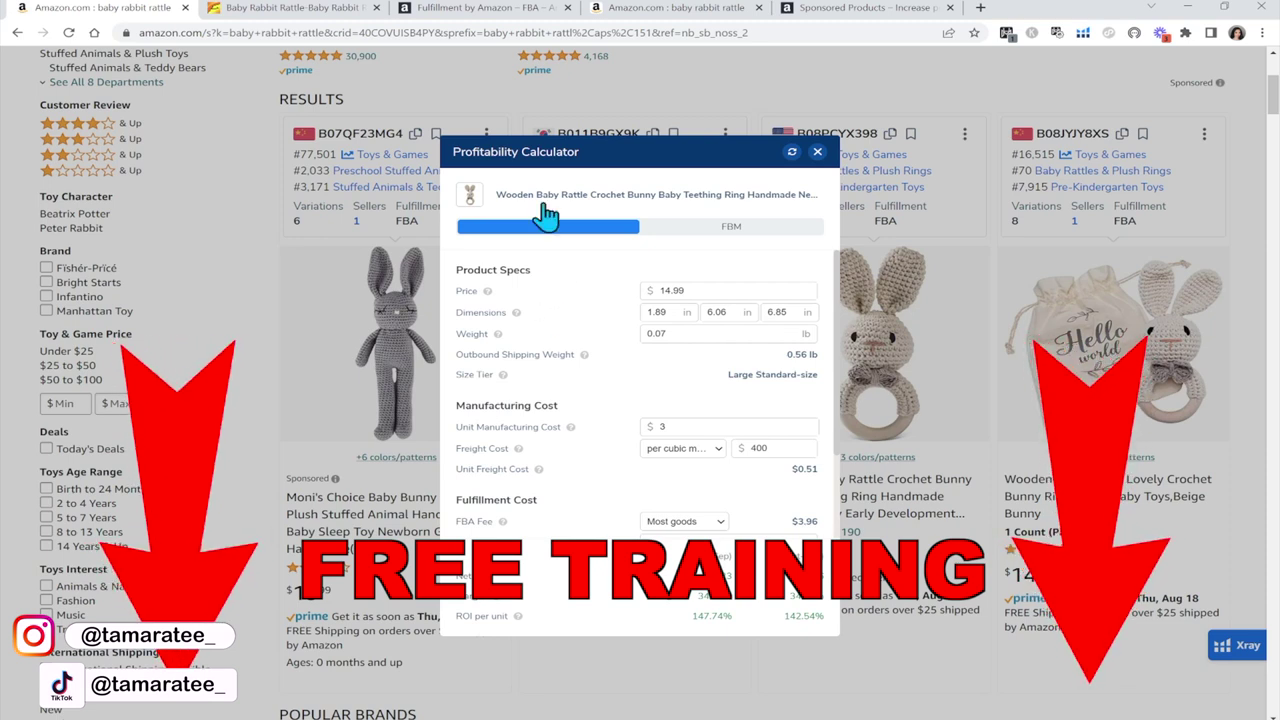
{"action": "left_click_drag", "start_coordinate": [700, 288], "coordinate": [640, 286]}
{"action": "left_click", "coordinate": [700, 287]}
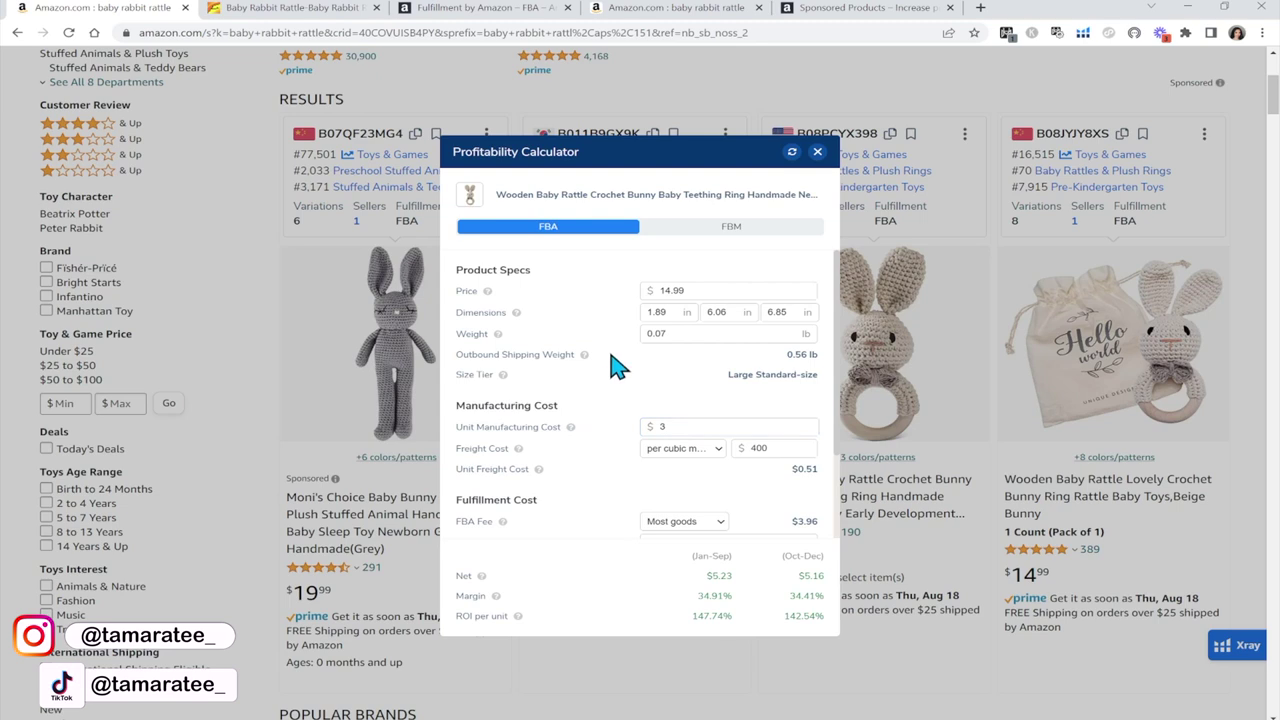
Step: Compare the calculator's manufacturing, freight and fulfillment costs with Alibaba's supplier prices and the FBA fee descriptions
{"action": "left_click", "coordinate": [288, 9]}
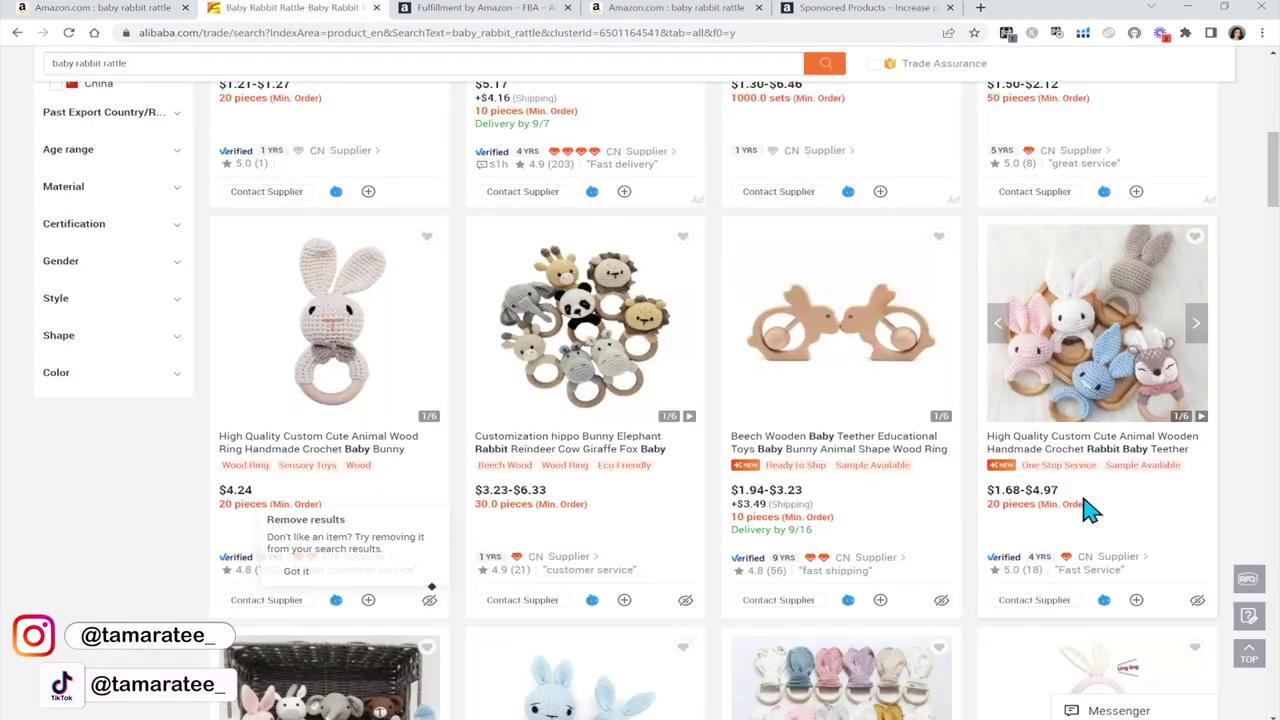
{"action": "left_click", "coordinate": [40, 8]}
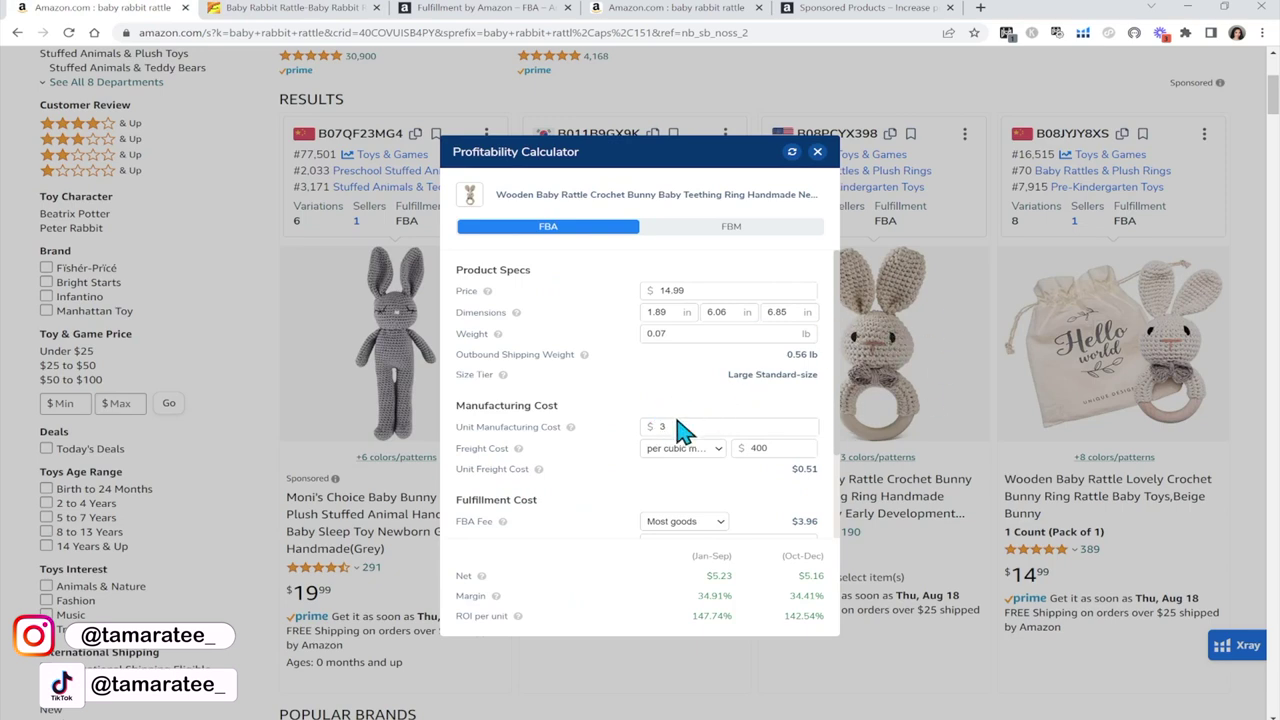
{"action": "scroll", "coordinate": [711, 422], "scroll_direction": "down", "scroll_amount": 2}
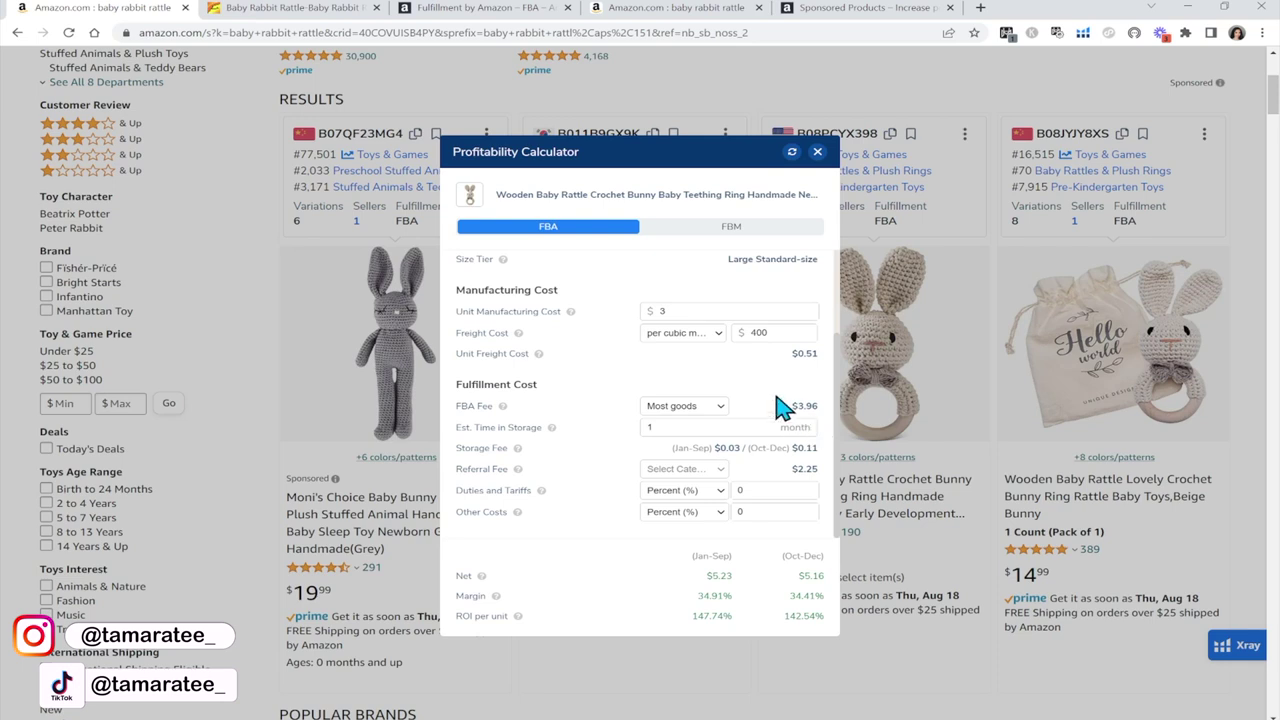
{"action": "scroll", "coordinate": [780, 407], "scroll_direction": "down", "scroll_amount": 3}
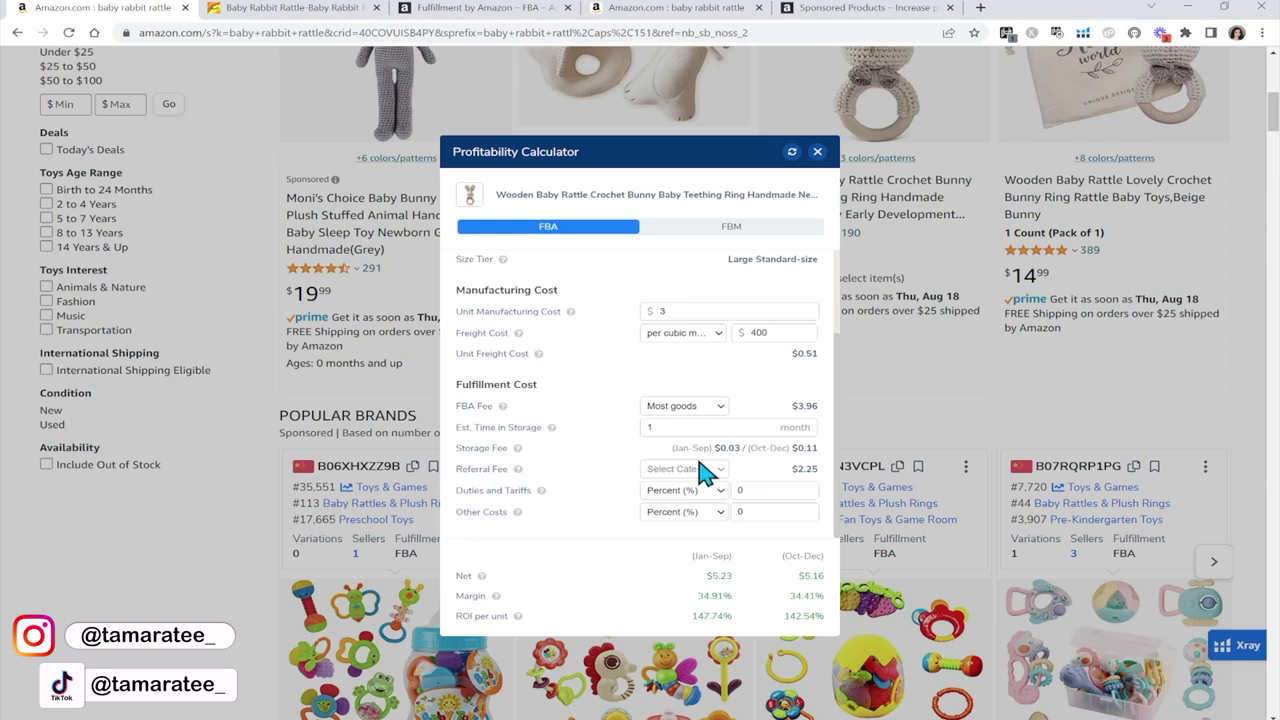
{"action": "left_click", "coordinate": [503, 8]}
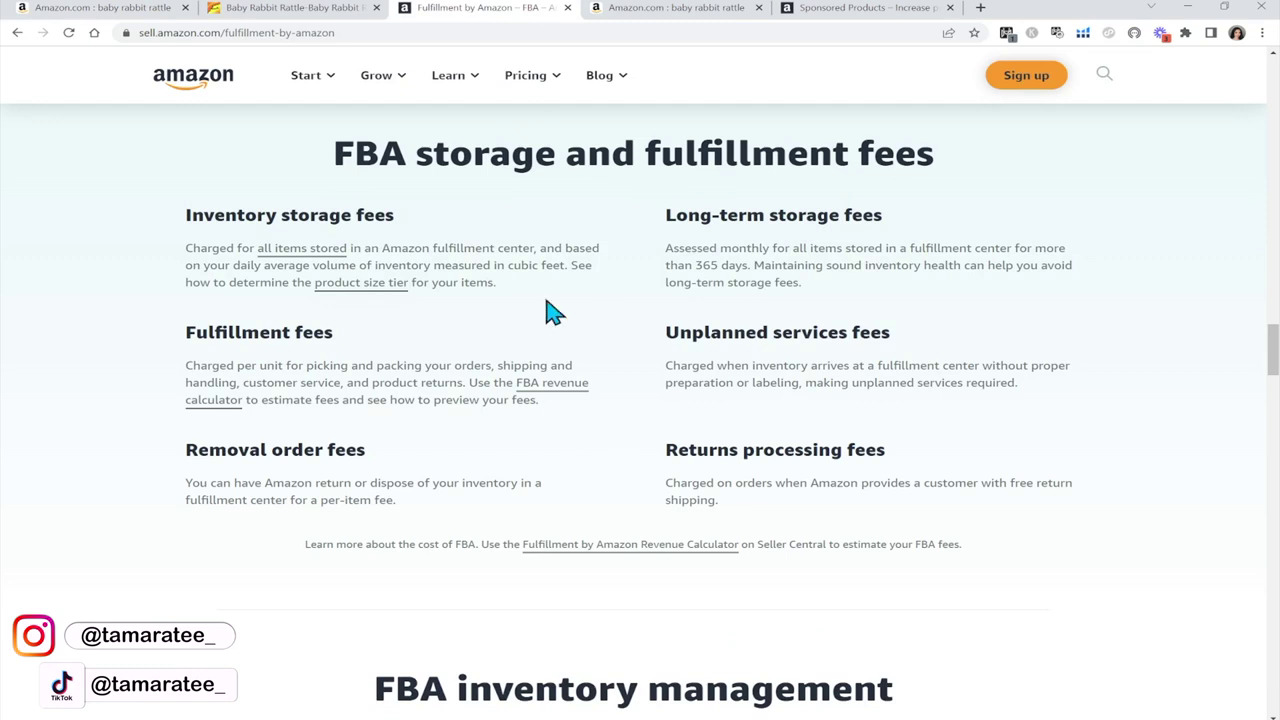
{"action": "left_click", "coordinate": [112, 10]}
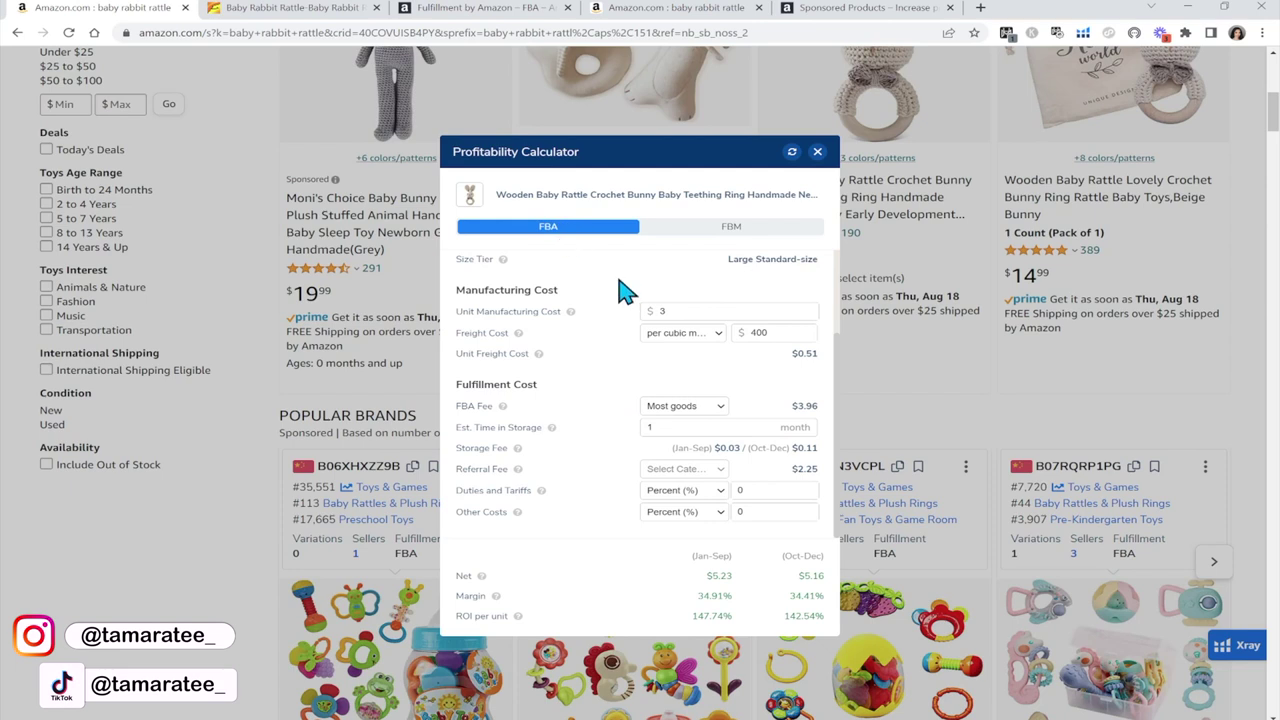
Step: Open the Wooden Baby Rattle Crochet Bunny listing from the second Amazon results tab and read its product details
{"action": "left_click", "coordinate": [660, 8]}
{"action": "scroll", "coordinate": [950, 268], "scroll_direction": "down", "scroll_amount": 2}
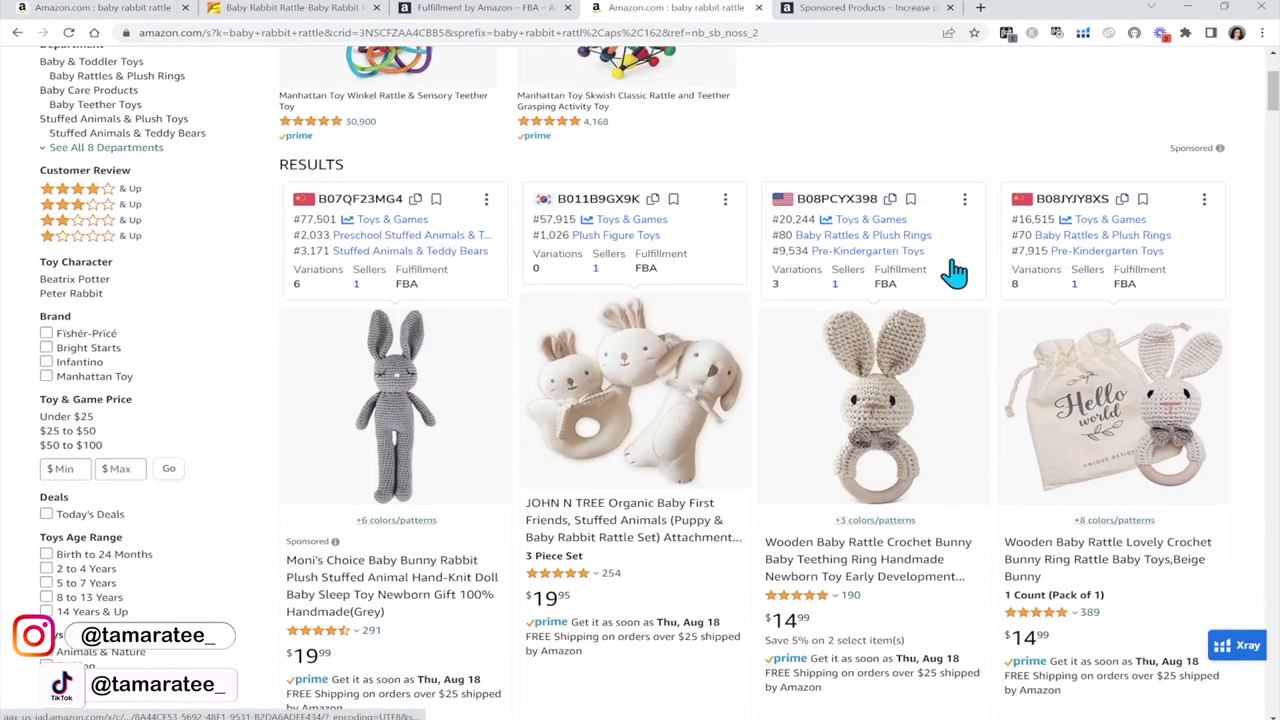
{"action": "scroll", "coordinate": [952, 270], "scroll_direction": "down", "scroll_amount": 1}
{"action": "left_click", "coordinate": [909, 286]}
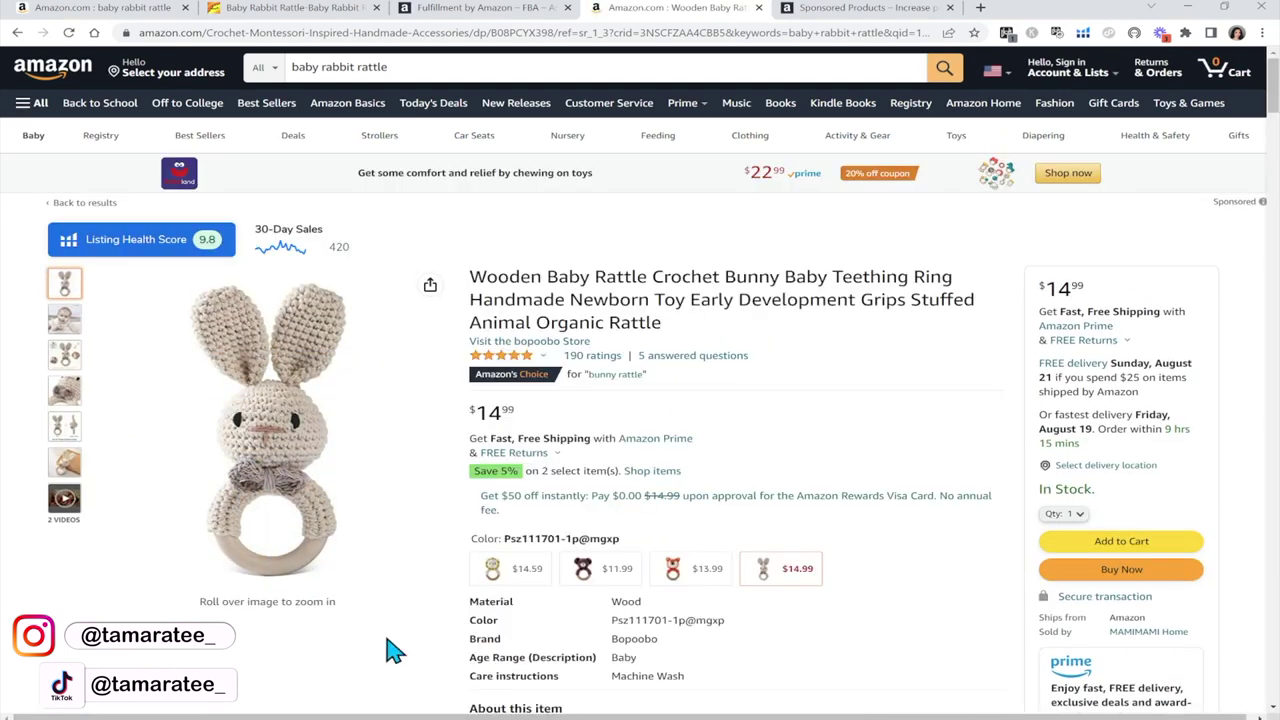
{"action": "scroll", "coordinate": [393, 651], "scroll_direction": "down", "scroll_amount": 4}
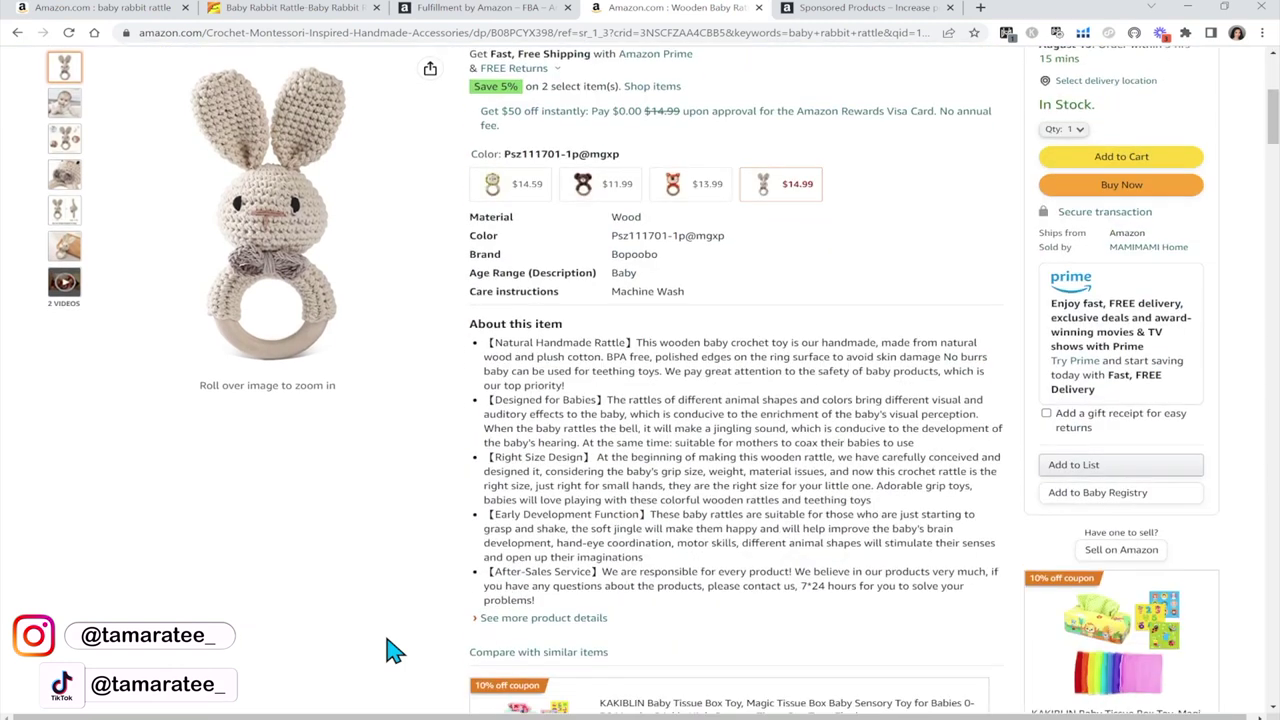
{"action": "scroll", "coordinate": [393, 651], "scroll_direction": "up", "scroll_amount": 4}
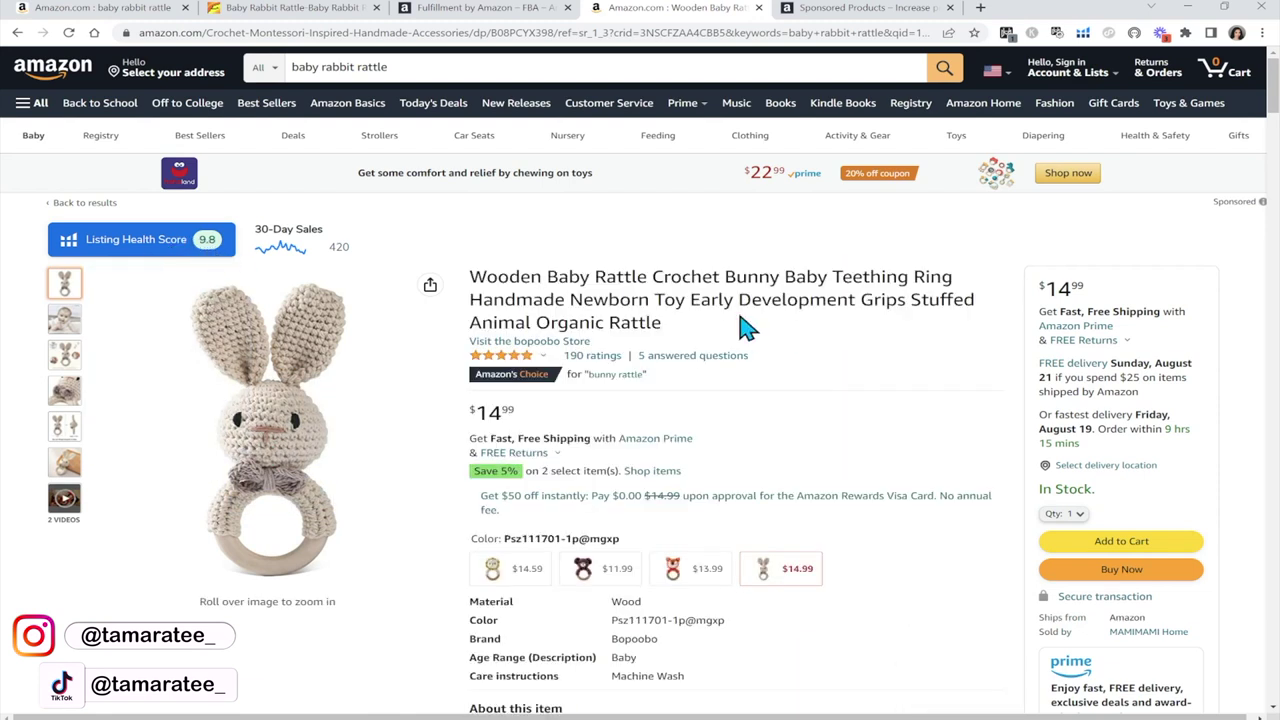
Step: Check the Helium 10 extension's tools on the listing, close them, and preview the bunny rattle's gallery images
{"action": "left_click", "coordinate": [1082, 34]}
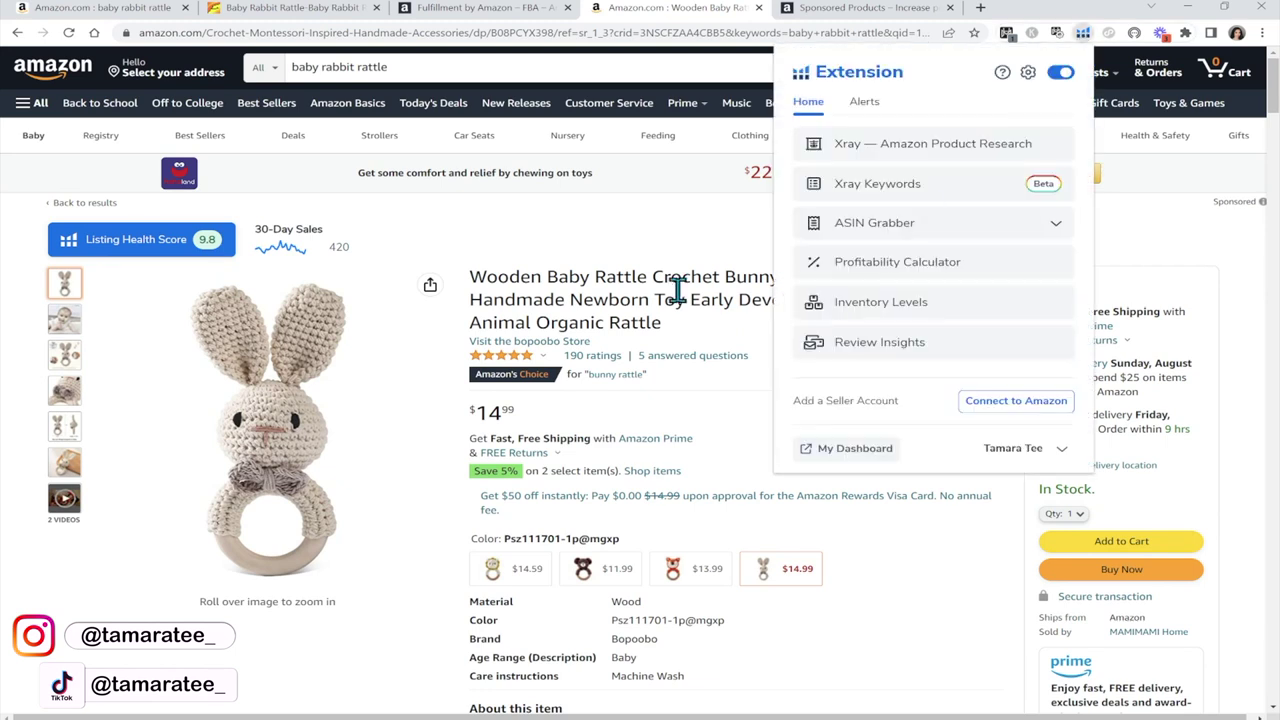
{"action": "left_click", "coordinate": [480, 278]}
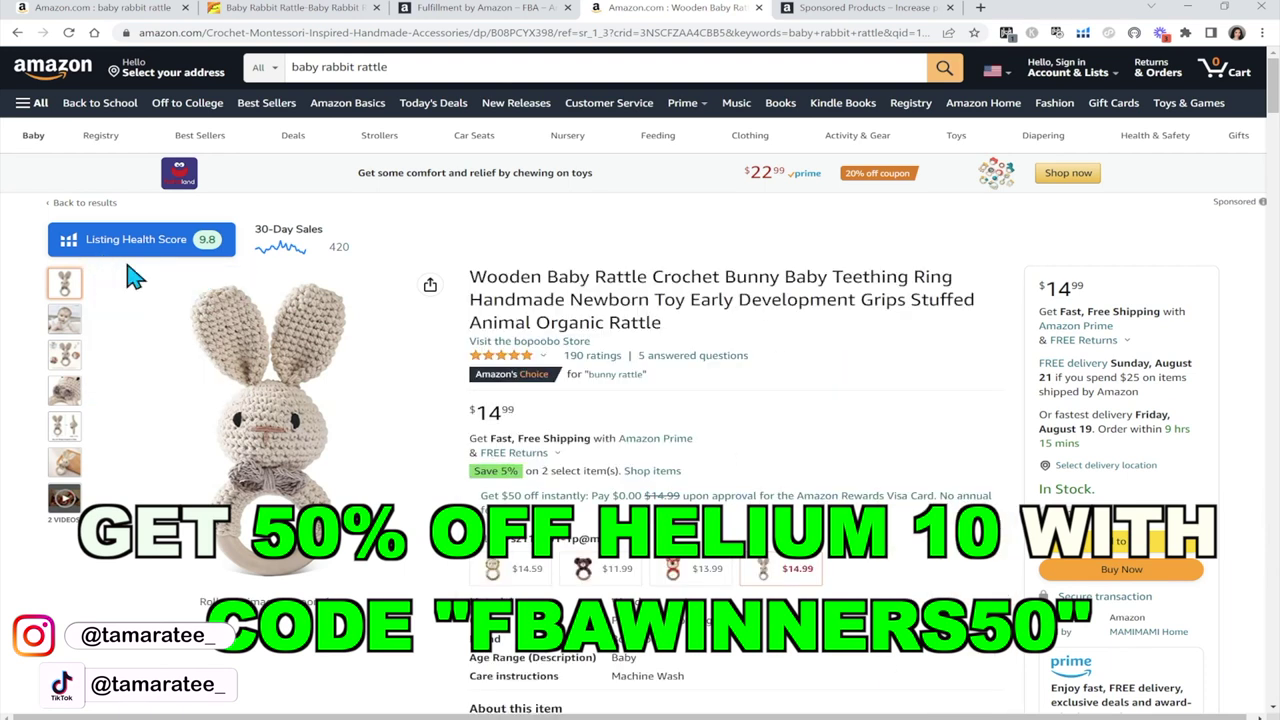
{"action": "mouse_move", "coordinate": [214, 343]}
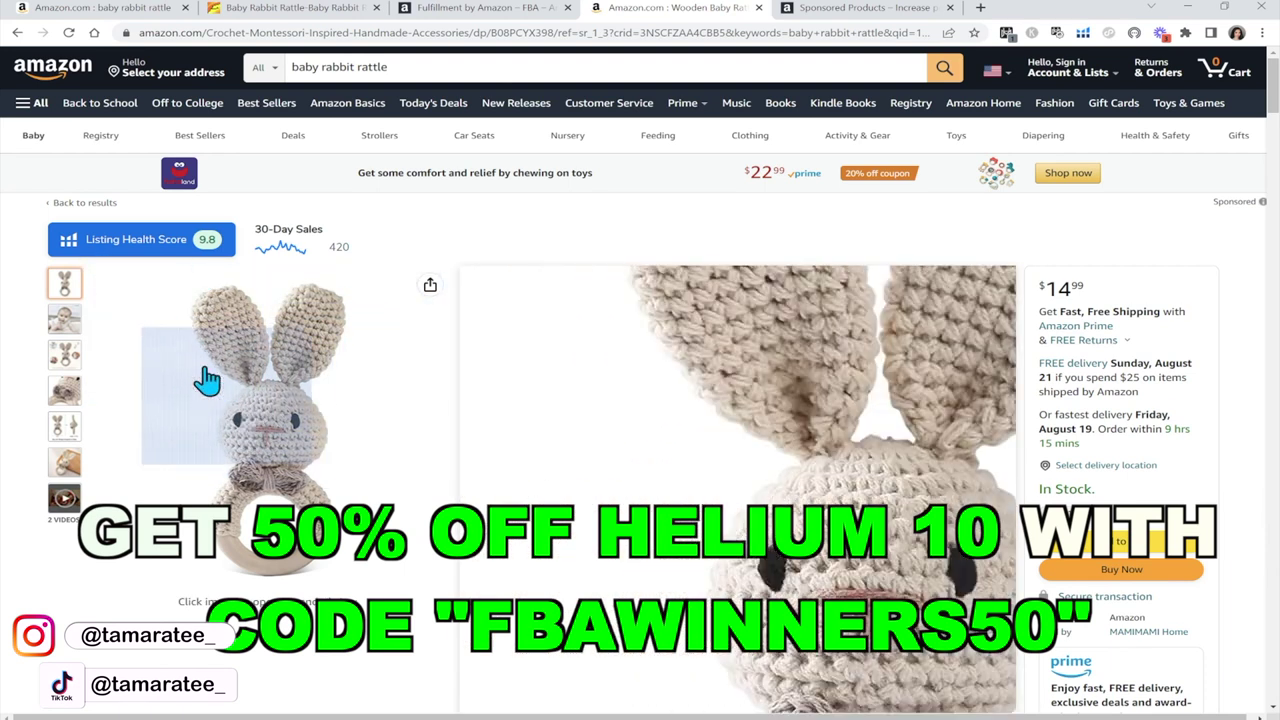
{"action": "mouse_move", "coordinate": [61, 330]}
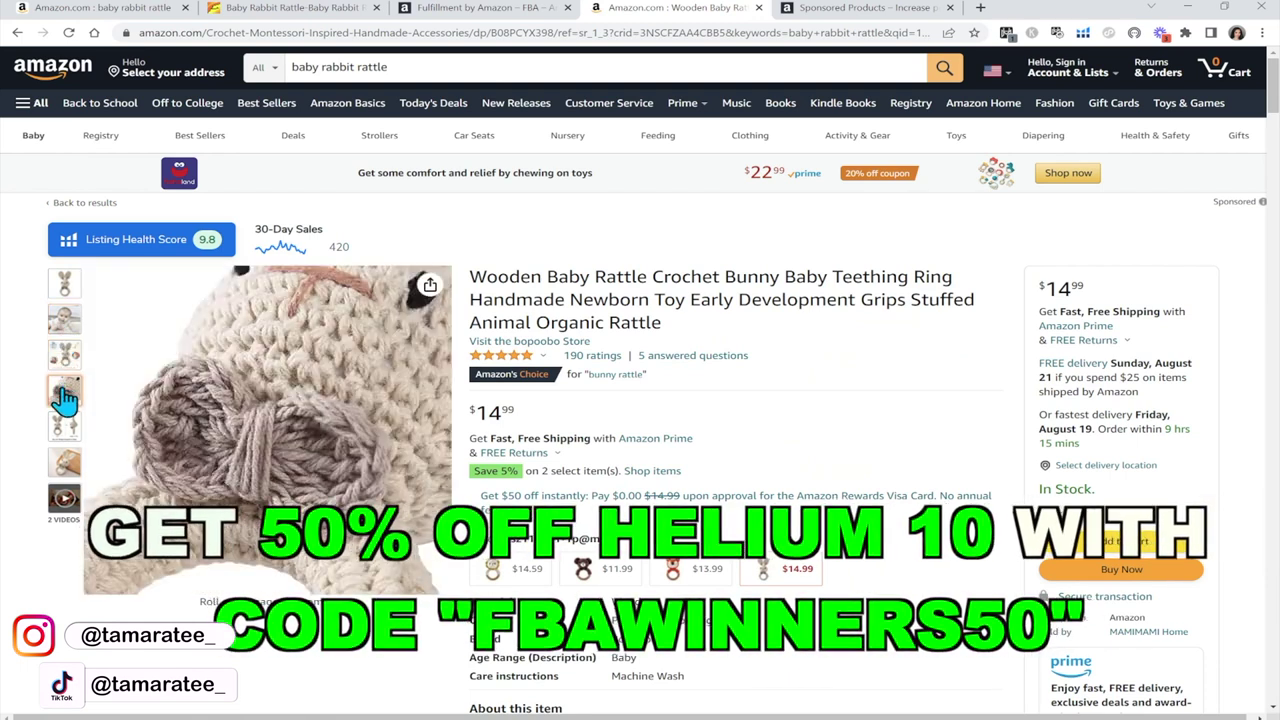
{"action": "mouse_move", "coordinate": [62, 440]}
{"action": "mouse_move", "coordinate": [66, 468]}
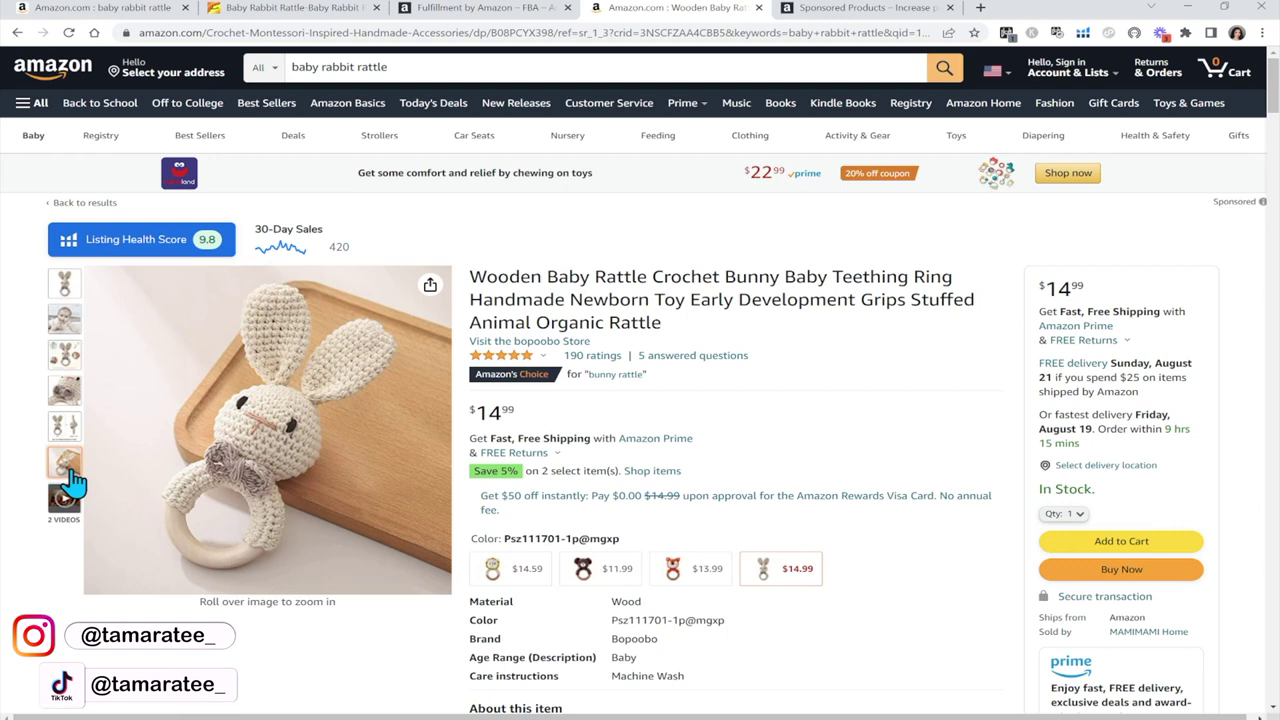
Step: Read through the bunny rattle listing's item description, related products and product information, and return to its beginning
{"action": "mouse_move", "coordinate": [64, 391]}
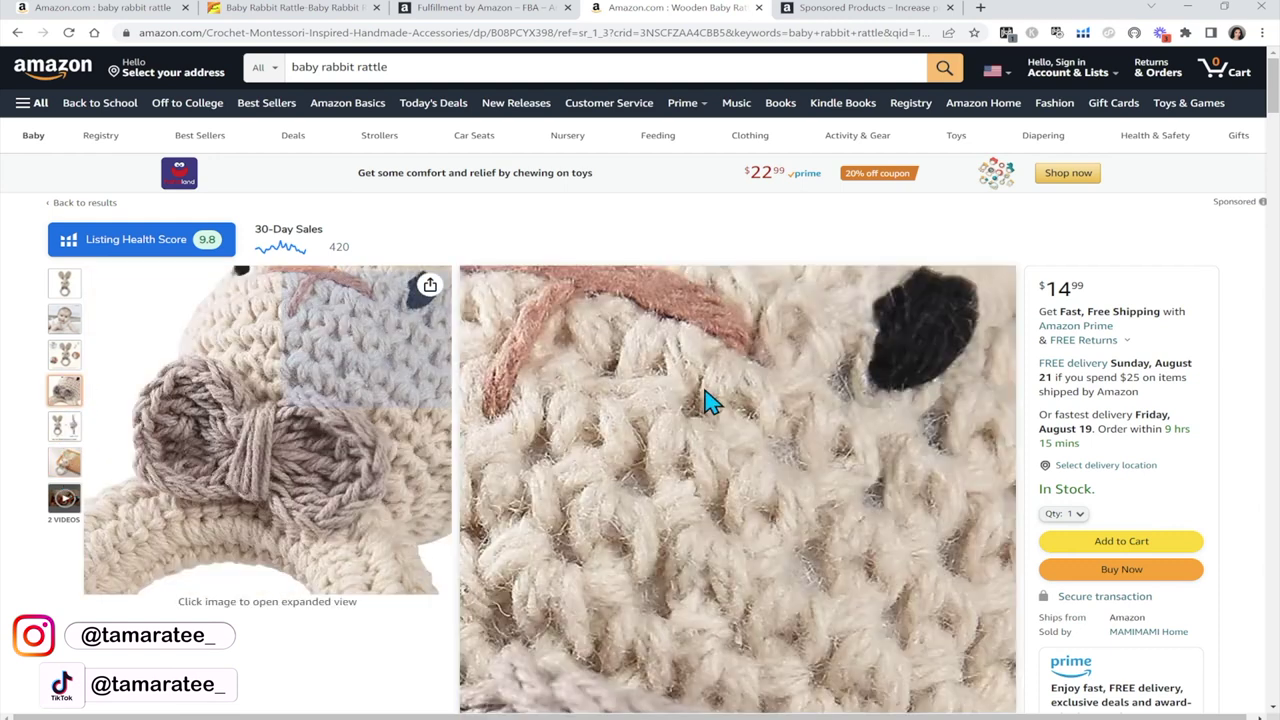
{"action": "scroll", "coordinate": [1000, 470], "scroll_direction": "down", "scroll_amount": 4}
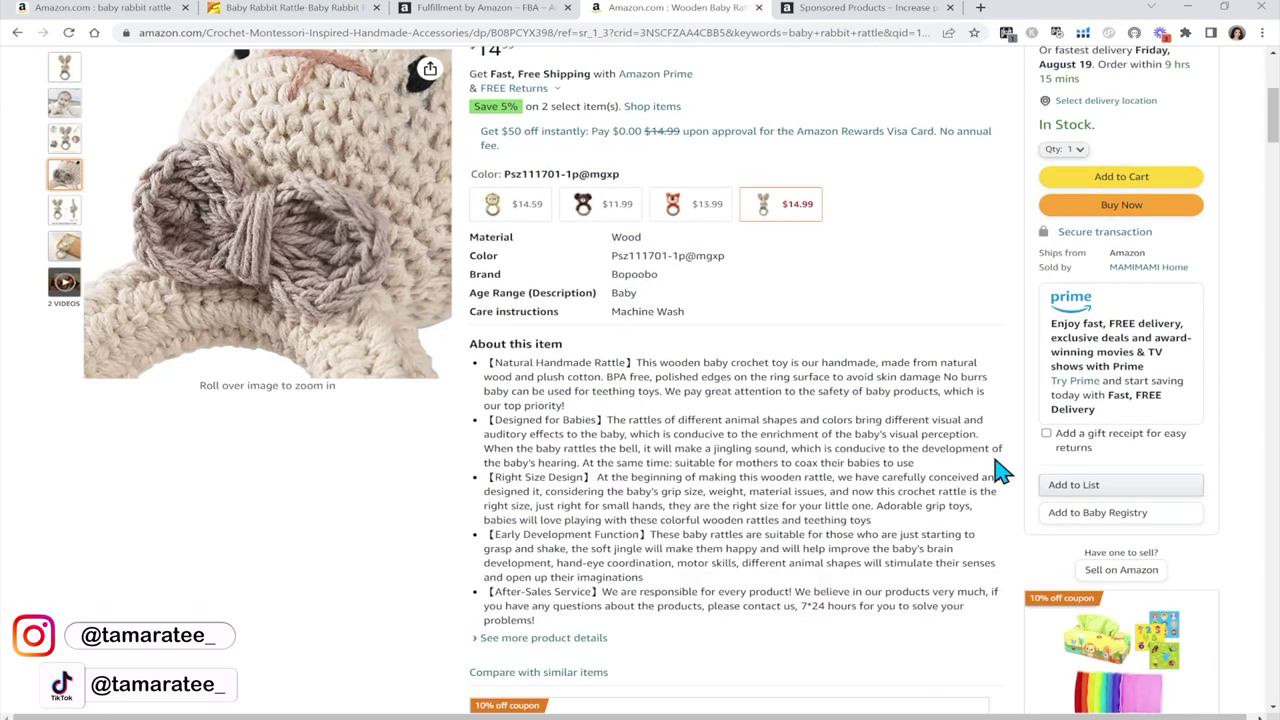
{"action": "scroll", "coordinate": [1000, 470], "scroll_direction": "down", "scroll_amount": 12}
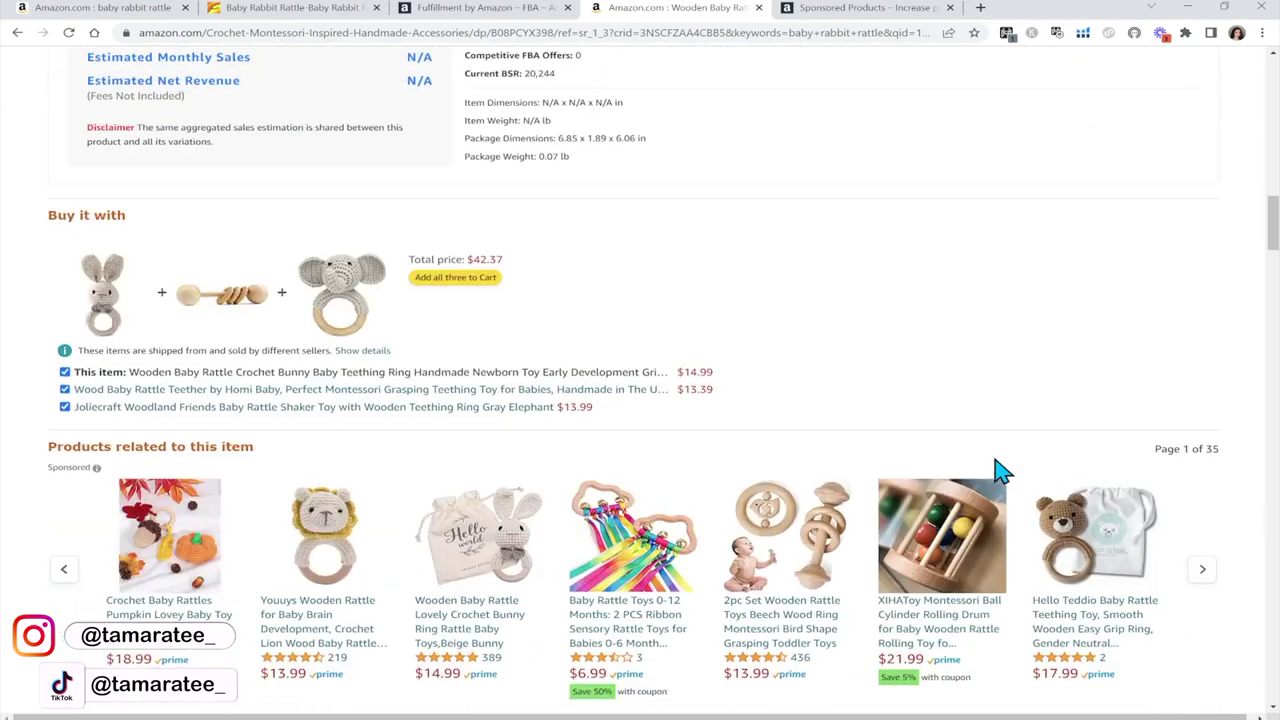
{"action": "scroll", "coordinate": [1000, 470], "scroll_direction": "down", "scroll_amount": 12}
{"action": "scroll", "coordinate": [1000, 470], "scroll_direction": "down", "scroll_amount": 12}
{"action": "scroll", "coordinate": [1005, 450], "scroll_direction": "down", "scroll_amount": 7}
{"action": "scroll", "coordinate": [1005, 450], "scroll_direction": "down", "scroll_amount": 15}
{"action": "scroll", "coordinate": [1005, 452], "scroll_direction": "down", "scroll_amount": 3}
{"action": "scroll", "coordinate": [1002, 452], "scroll_direction": "up", "scroll_amount": 12}
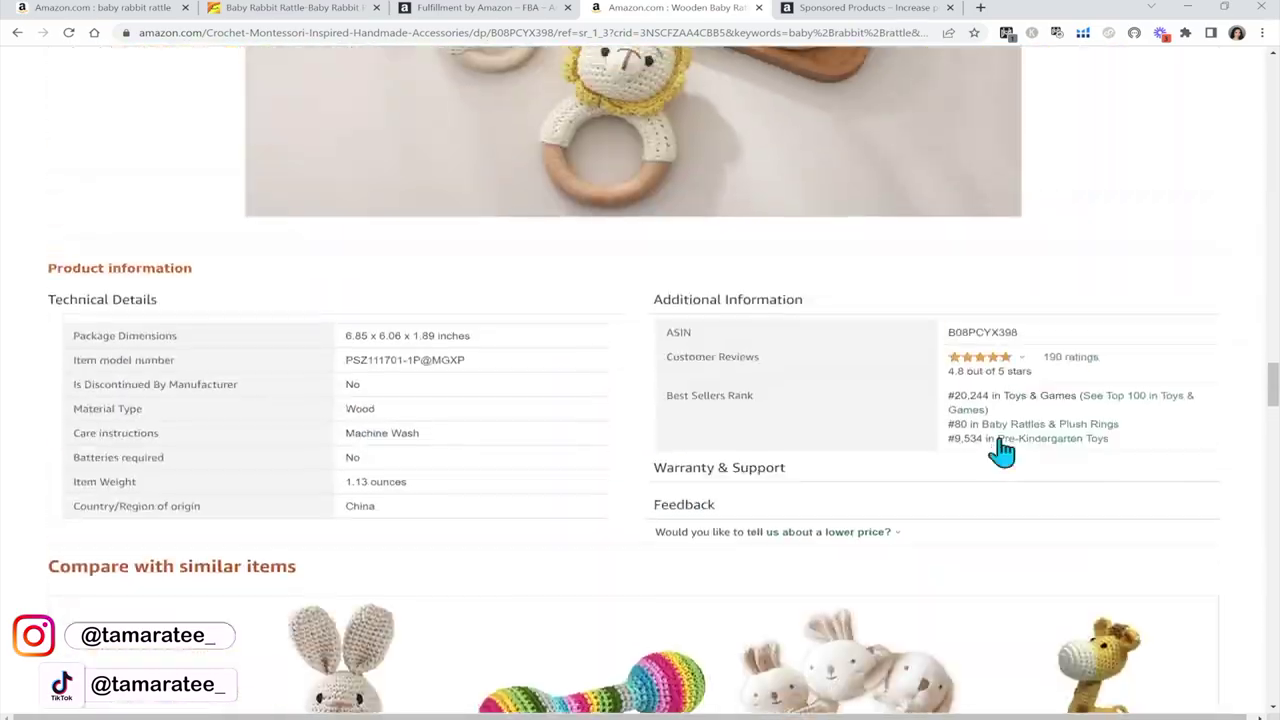
{"action": "scroll", "coordinate": [1002, 452], "scroll_direction": "up", "scroll_amount": 20}
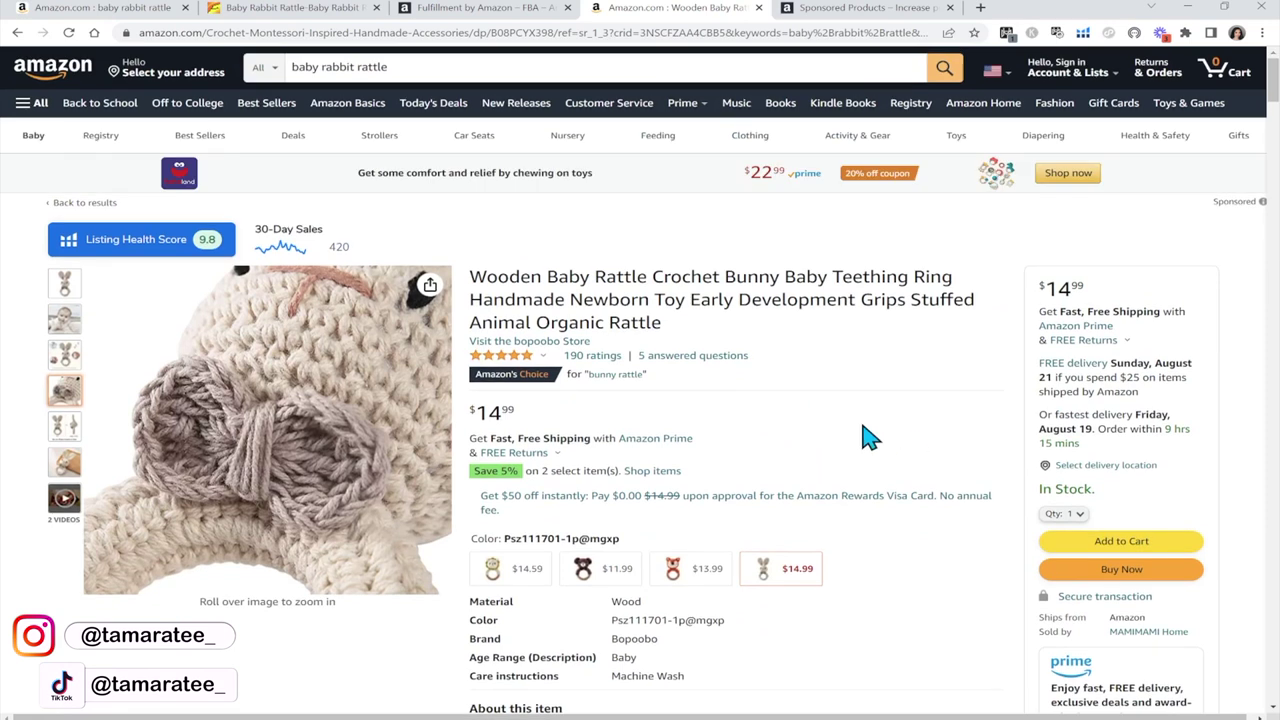
Step: Close the Profitability Calculator over the Amazon search results and revisit the Alibaba supplier results and the Fulfillment by Amazon page
{"action": "left_click", "coordinate": [870, 8]}
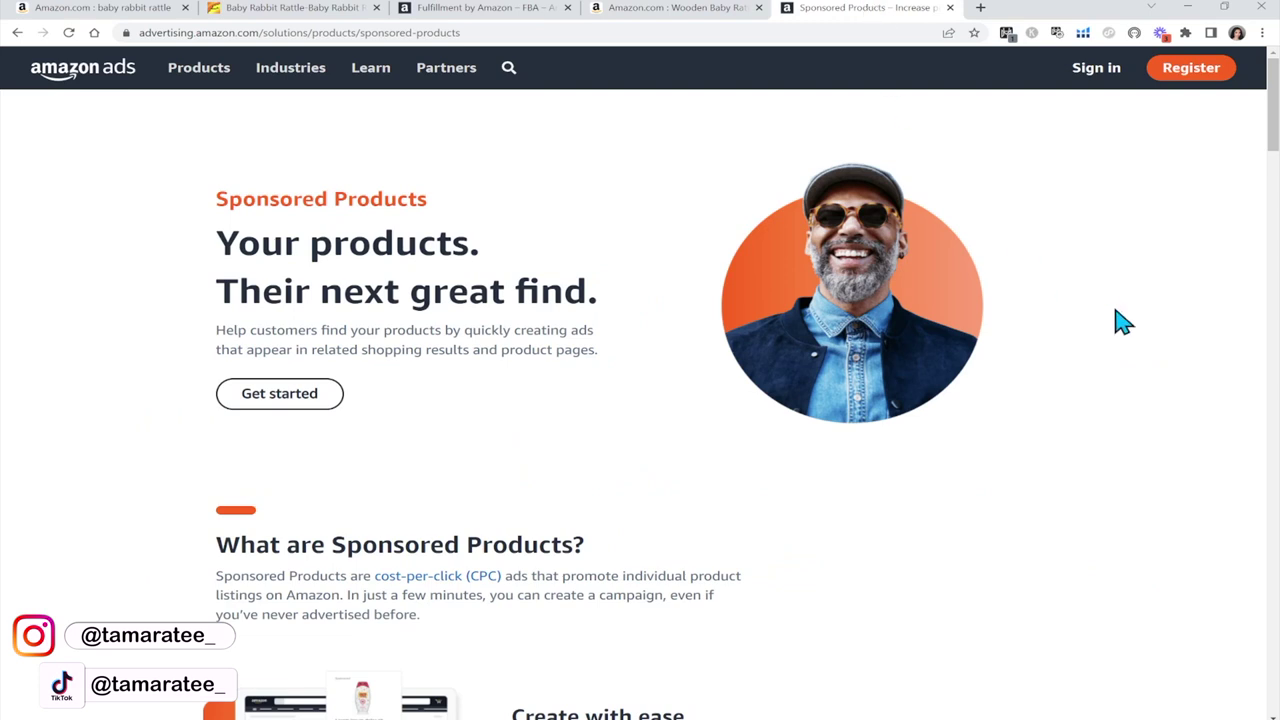
{"action": "left_click", "coordinate": [118, 8]}
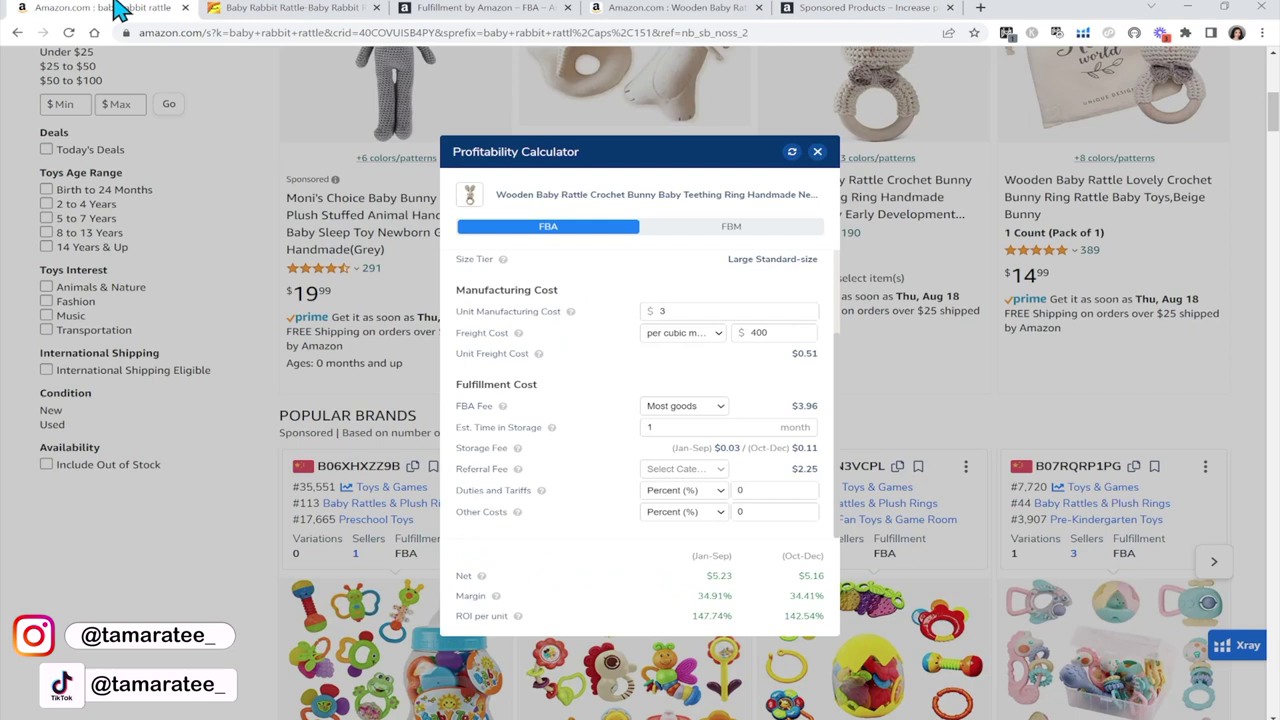
{"action": "left_click", "coordinate": [817, 152]}
{"action": "left_click", "coordinate": [348, 9]}
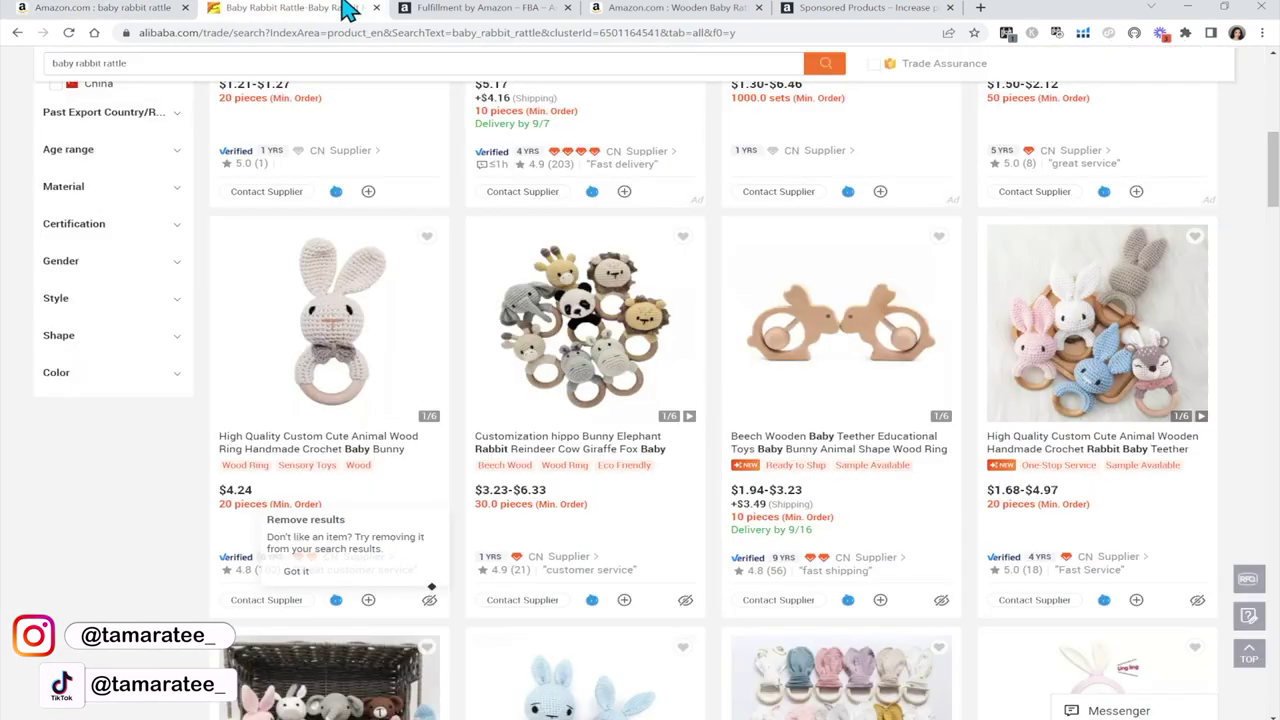
{"action": "left_click", "coordinate": [470, 8]}
{"action": "scroll", "coordinate": [553, 475], "scroll_direction": "up", "scroll_amount": 20}
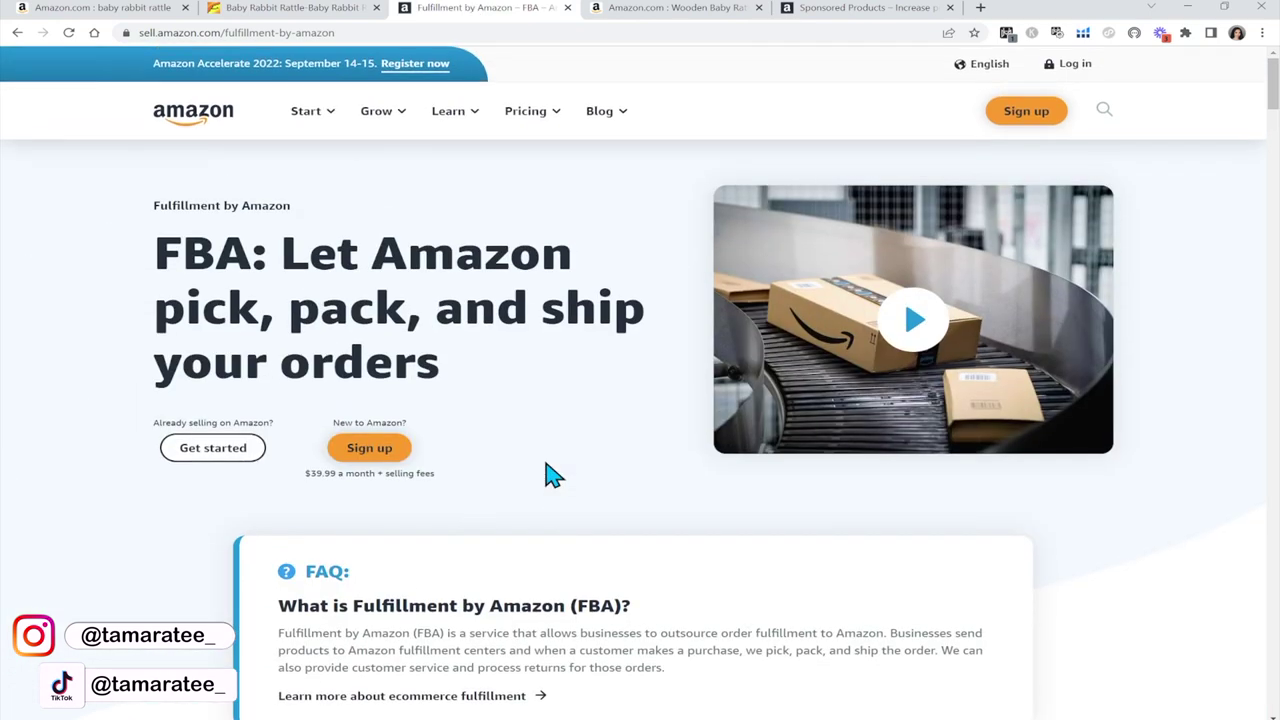
Step: Return to the Wooden Baby Rattle Crochet Bunny listing and inspect its main product image in zoomed view
{"action": "left_click", "coordinate": [679, 10]}
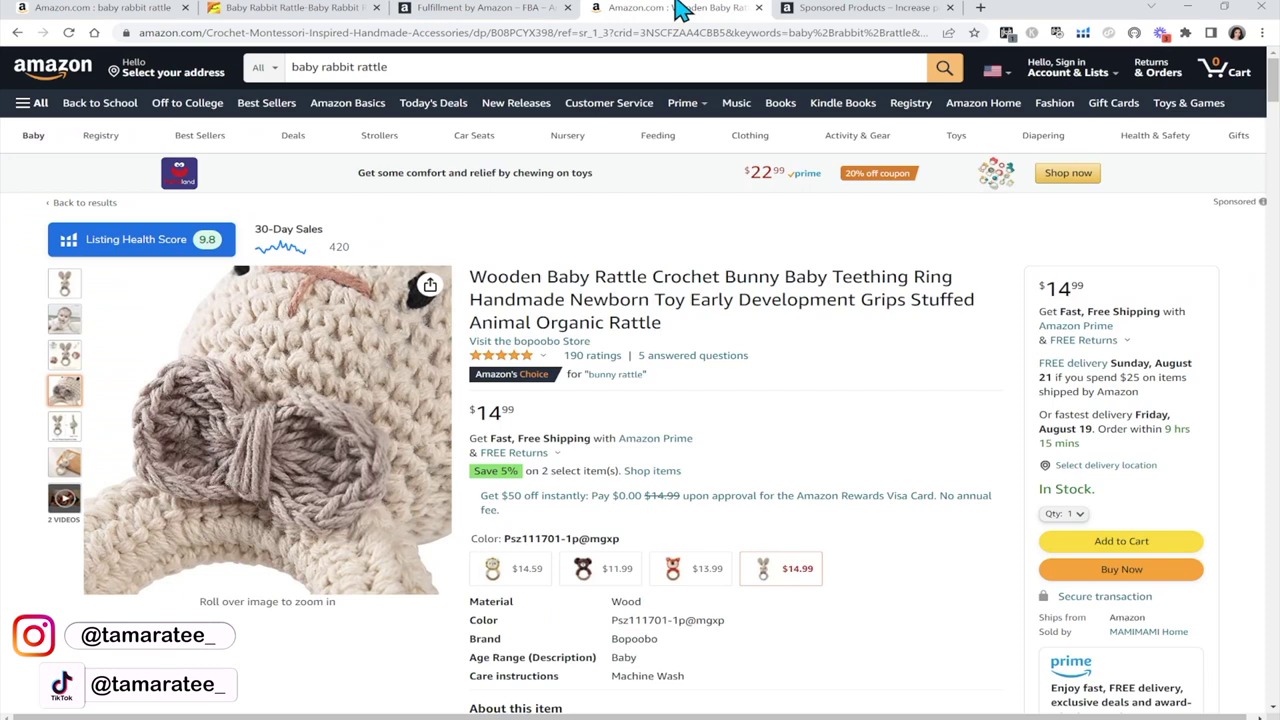
{"action": "scroll", "coordinate": [803, 500], "scroll_direction": "down", "scroll_amount": 1}
{"action": "mouse_move", "coordinate": [65, 240]}
{"action": "mouse_move", "coordinate": [66, 208]}
{"action": "mouse_move", "coordinate": [229, 409]}
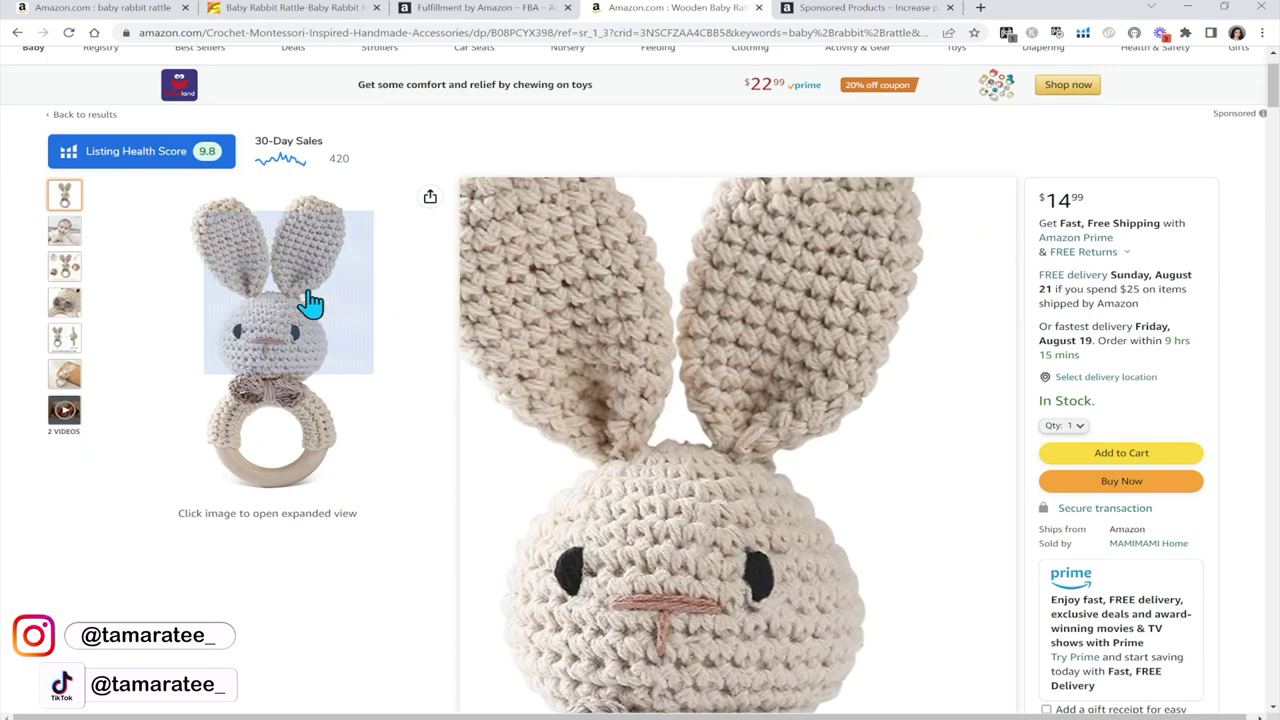
Step: Go from the Amazon Ads page to the baby rabbit rattle results and examine the sponsored Moni's Choice bunny and surrounding listings
{"action": "left_click", "coordinate": [858, 10]}
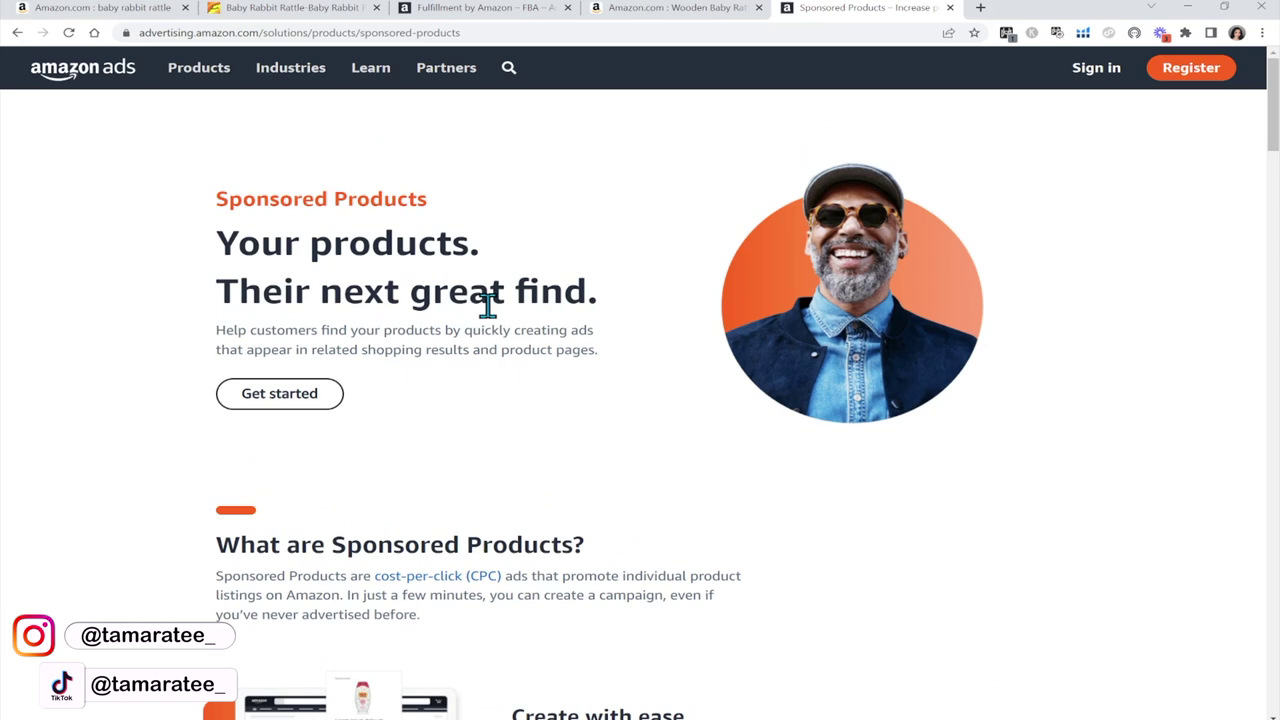
{"action": "left_click", "coordinate": [145, 8]}
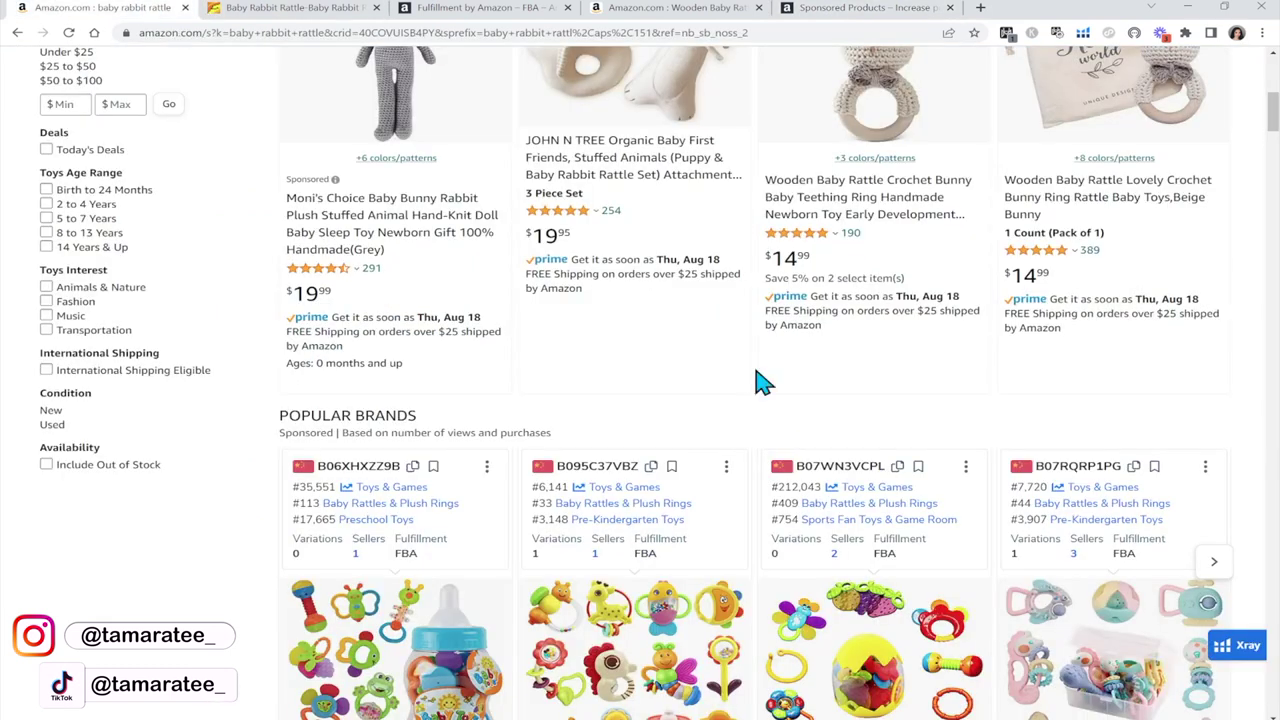
{"action": "scroll", "coordinate": [760, 383], "scroll_direction": "up", "scroll_amount": 8}
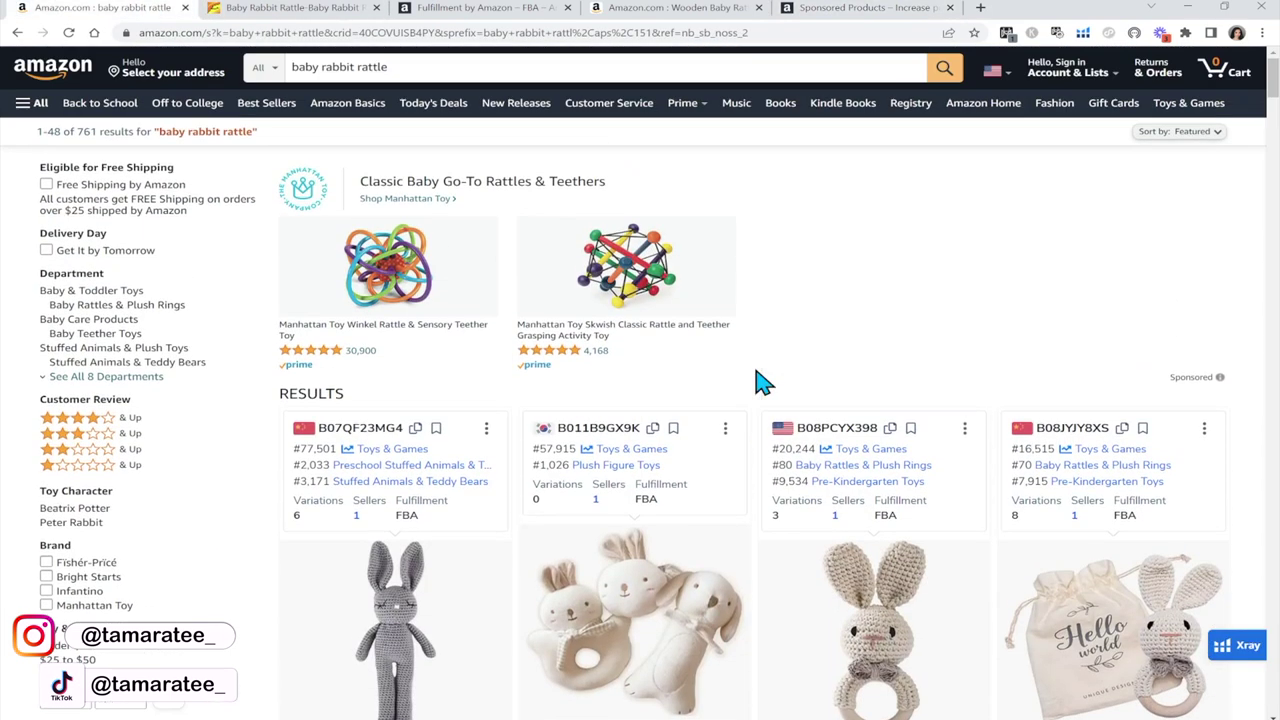
{"action": "scroll", "coordinate": [758, 383], "scroll_direction": "down", "scroll_amount": 5}
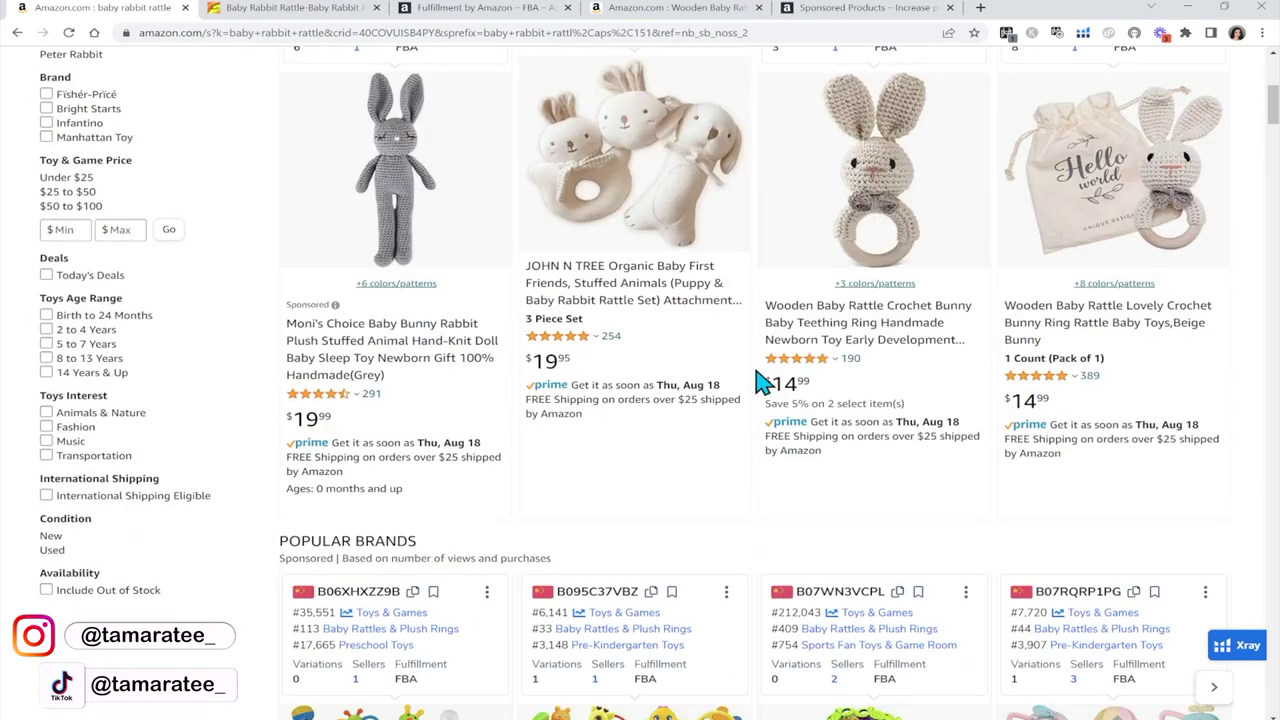
{"action": "left_click", "coordinate": [312, 306]}
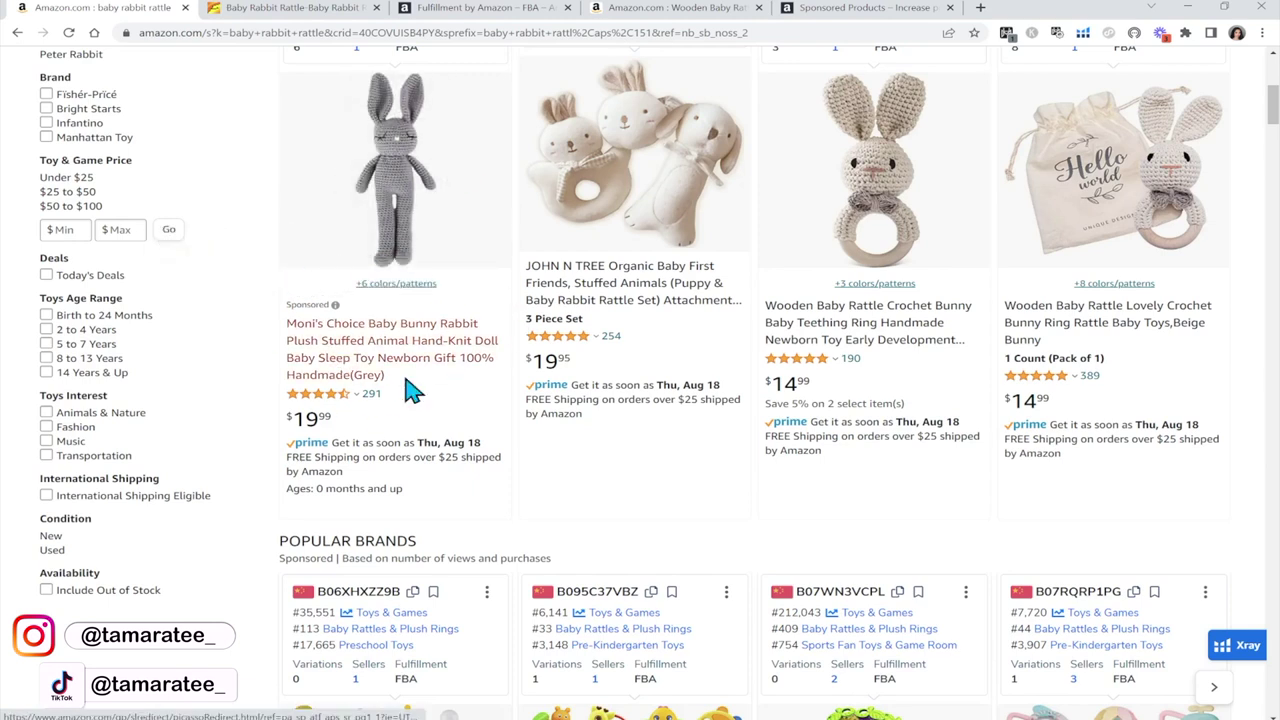
{"action": "scroll", "coordinate": [432, 560], "scroll_direction": "up", "scroll_amount": 3}
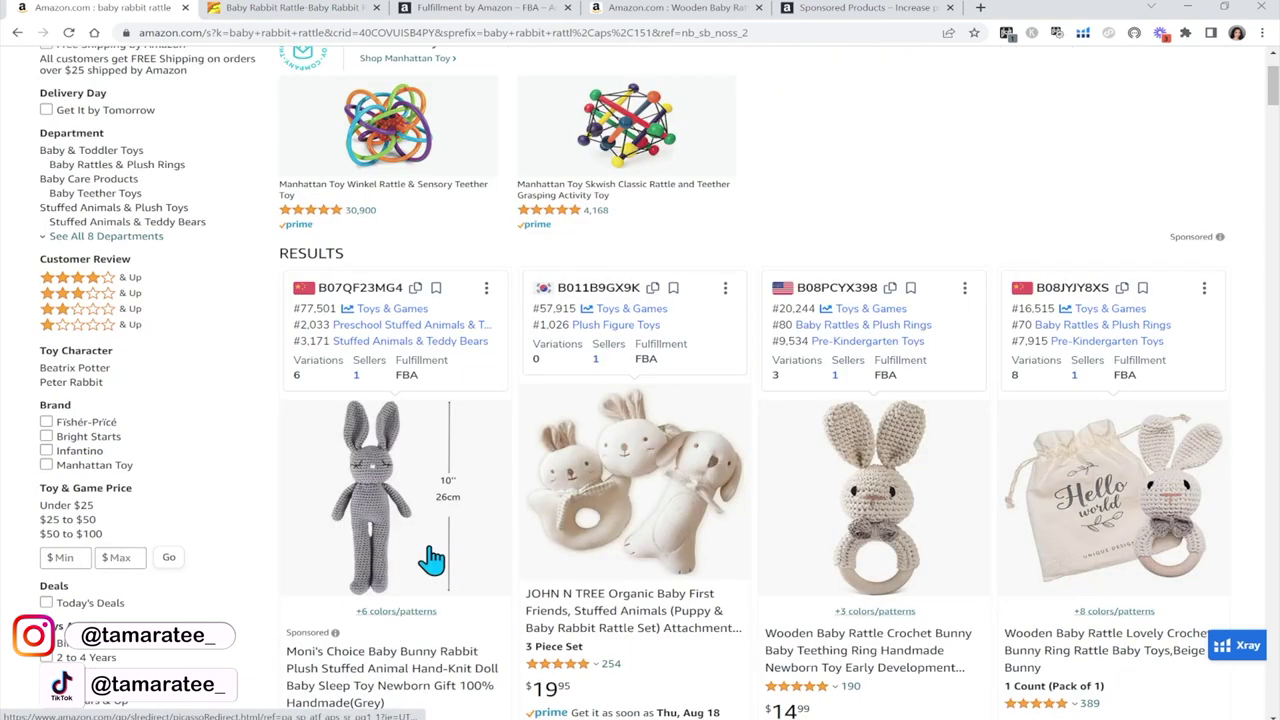
{"action": "scroll", "coordinate": [432, 560], "scroll_direction": "down", "scroll_amount": 3}
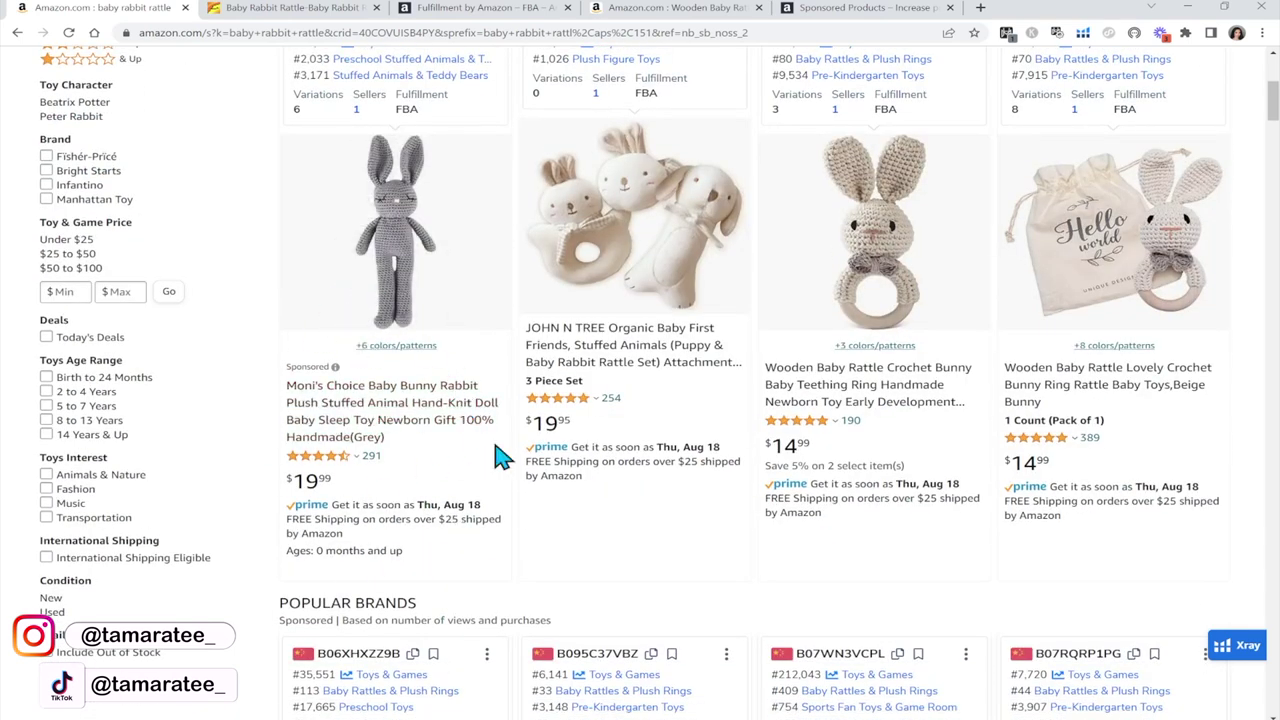
{"action": "scroll", "coordinate": [500, 458], "scroll_direction": "down", "scroll_amount": 8}
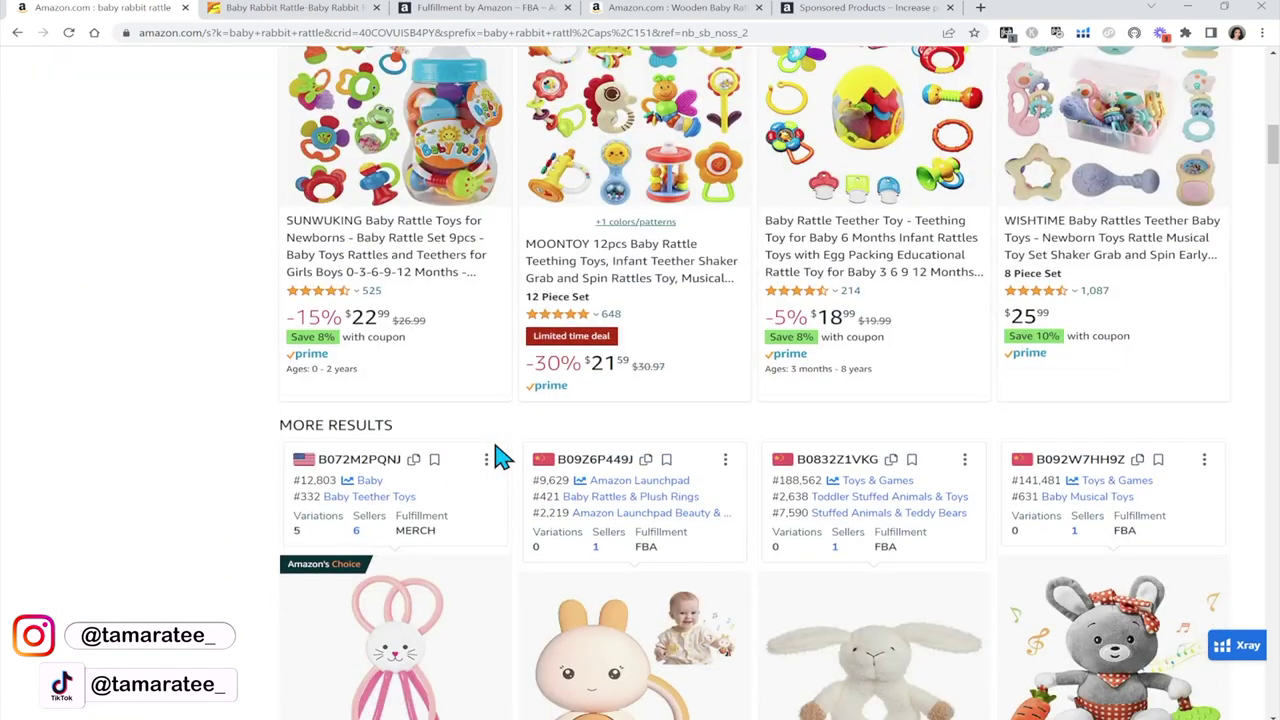
{"action": "scroll", "coordinate": [500, 458], "scroll_direction": "down", "scroll_amount": 5}
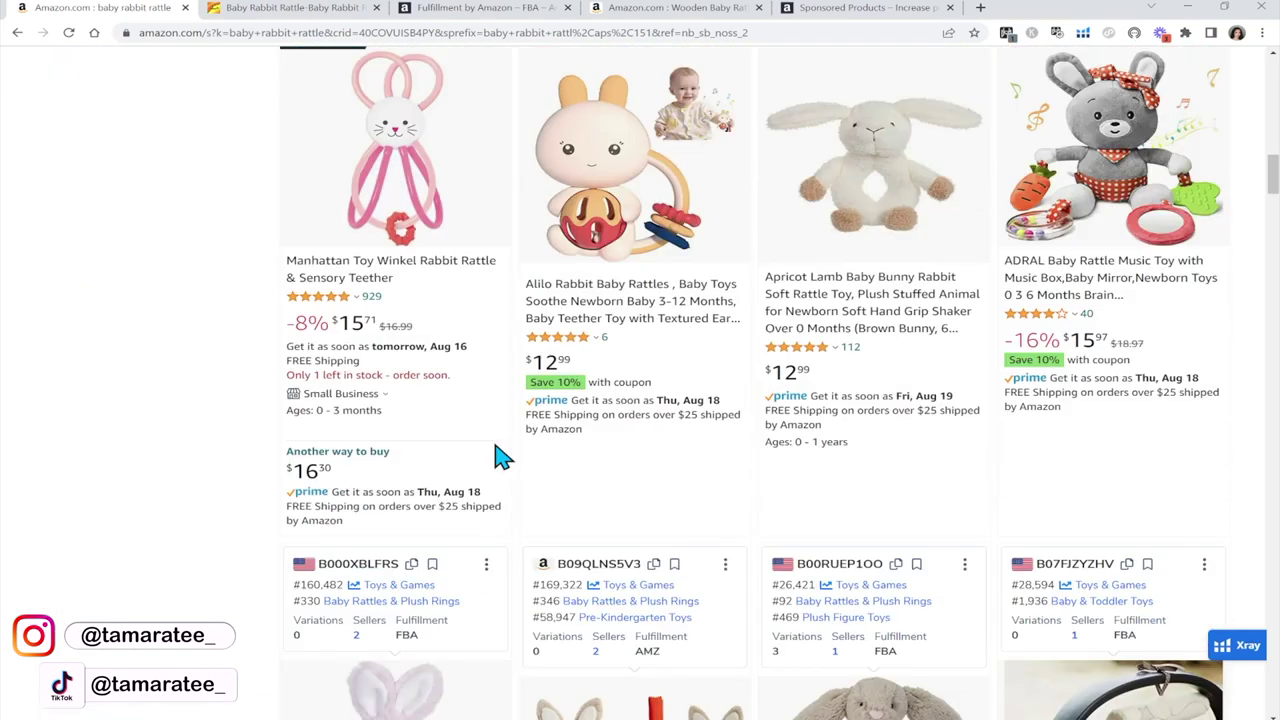
{"action": "scroll", "coordinate": [500, 458], "scroll_direction": "down", "scroll_amount": 5}
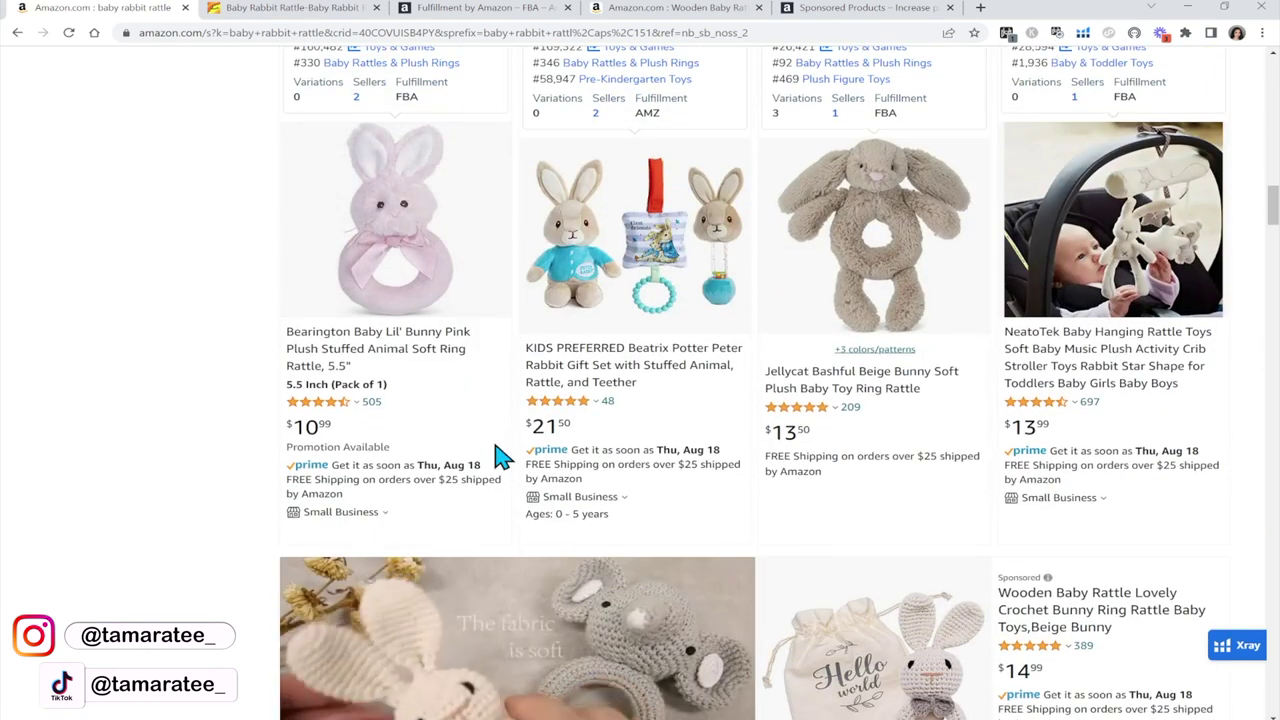
Step: Glance at the Alibaba supplier results and read the Amazon Ads Sponsored Products page on campaign creation, costs and resources
{"action": "left_click", "coordinate": [290, 8]}
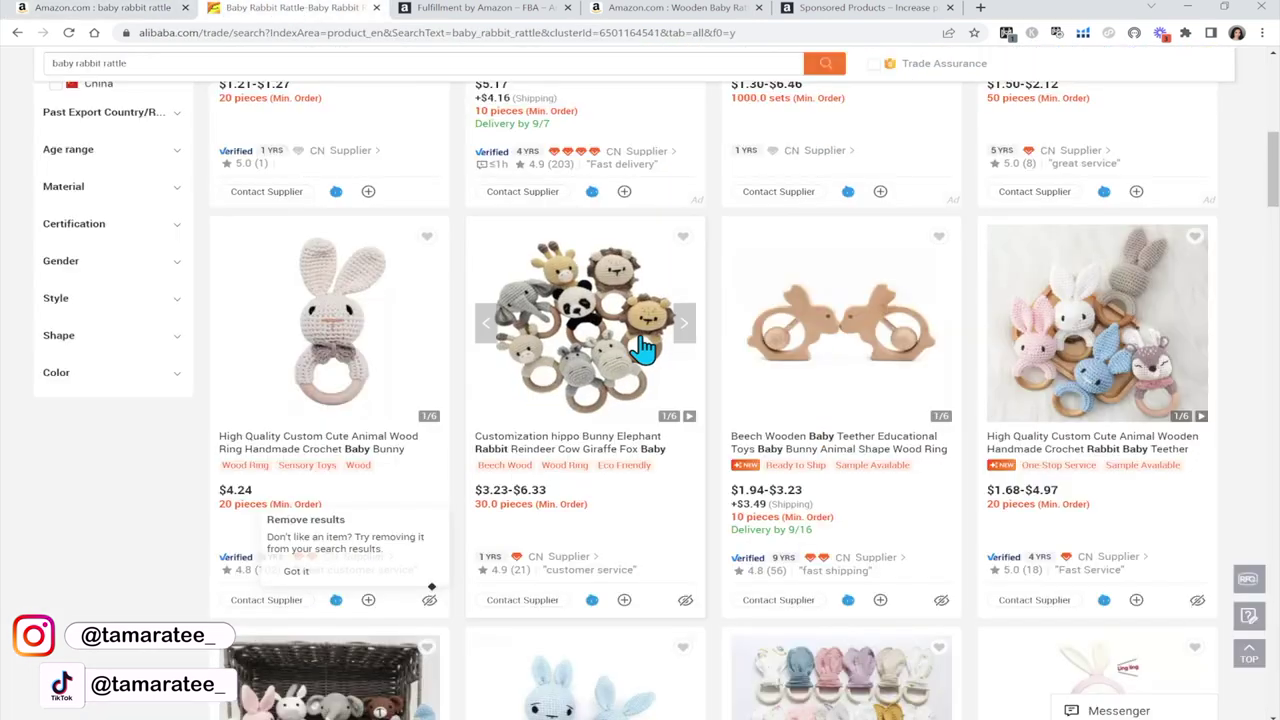
{"action": "left_click", "coordinate": [938, 7]}
{"action": "scroll", "coordinate": [553, 383], "scroll_direction": "down", "scroll_amount": 15}
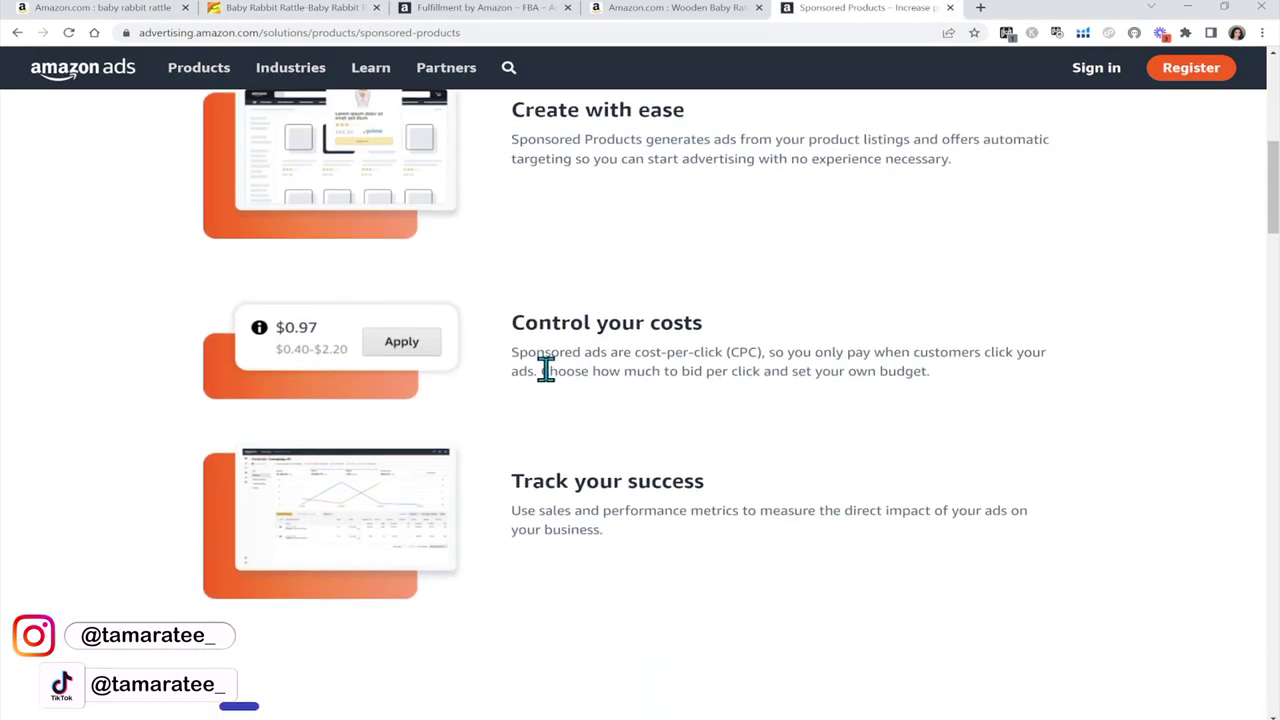
{"action": "scroll", "coordinate": [549, 378], "scroll_direction": "down", "scroll_amount": 5}
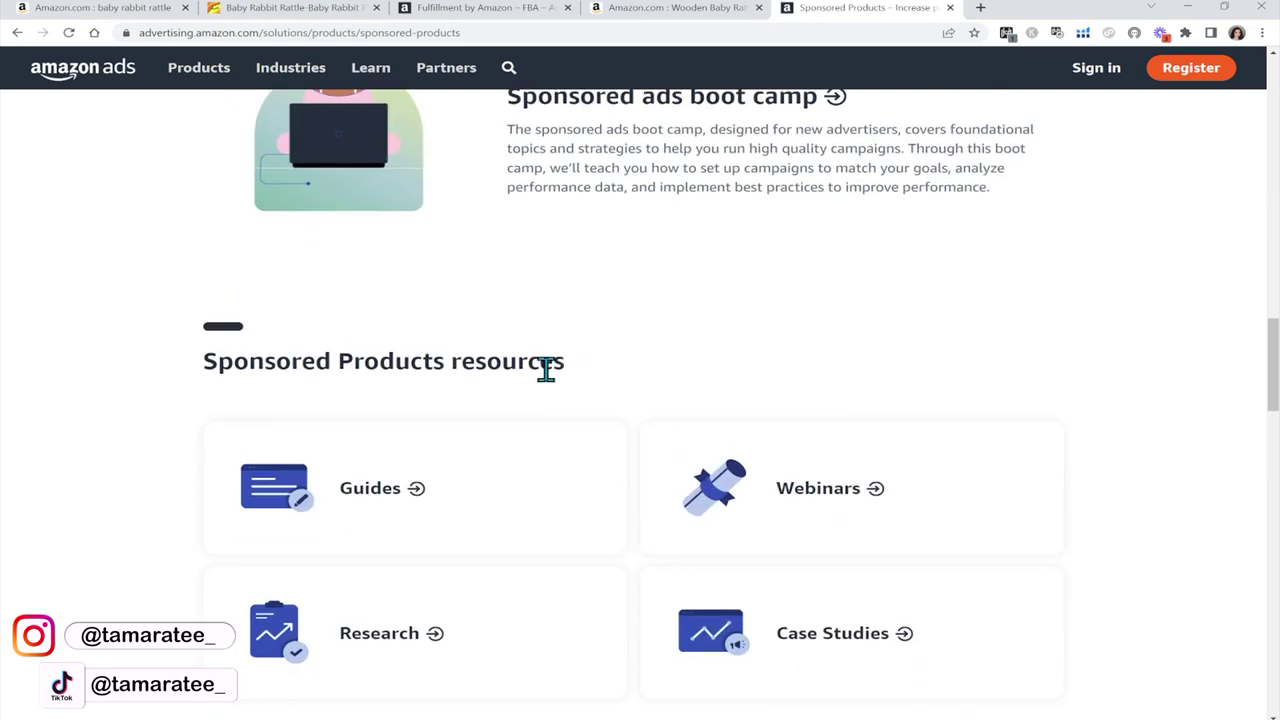
Step: Return to the Amazon baby rabbit rattle results and watch the sponsored video ad for the Lovely Crochet Bunny Ring Rattle
{"action": "left_click", "coordinate": [106, 8]}
{"action": "scroll", "coordinate": [414, 434], "scroll_direction": "down", "scroll_amount": 10}
{"action": "scroll", "coordinate": [475, 455], "scroll_direction": "up", "scroll_amount": 6}
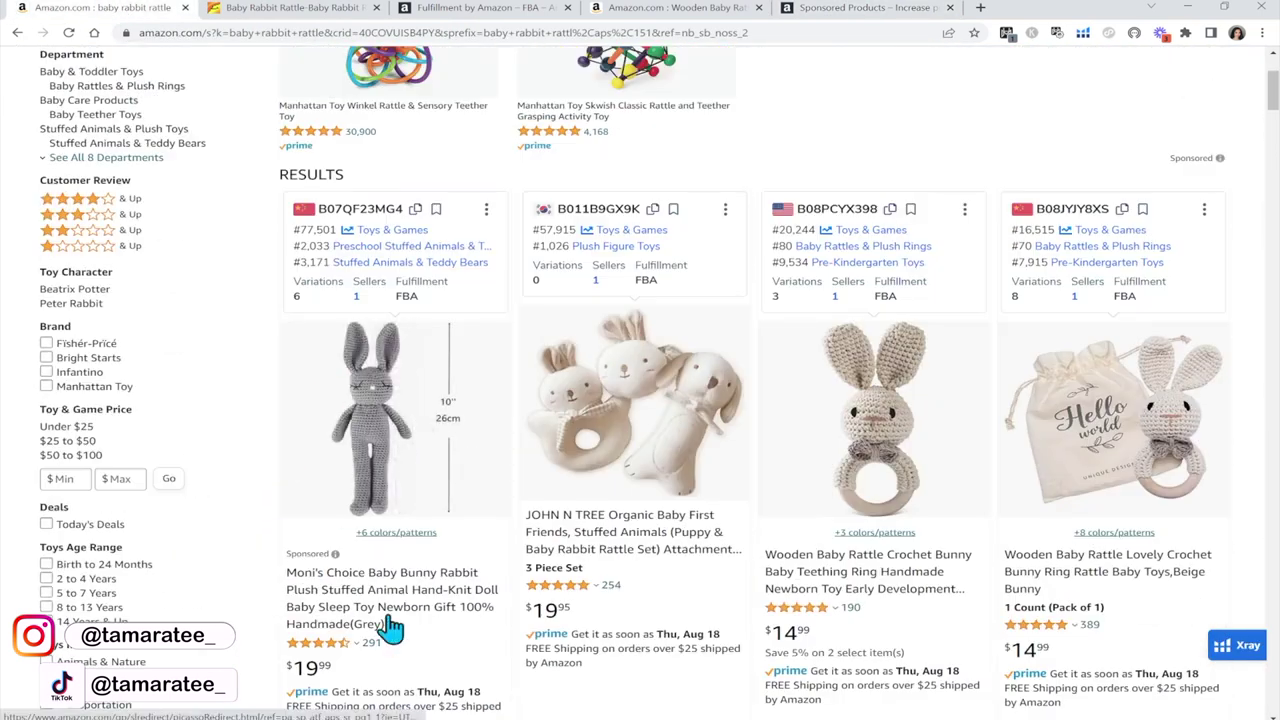
{"action": "scroll", "coordinate": [601, 447], "scroll_direction": "down", "scroll_amount": 2}
{"action": "scroll", "coordinate": [601, 447], "scroll_direction": "down", "scroll_amount": 15}
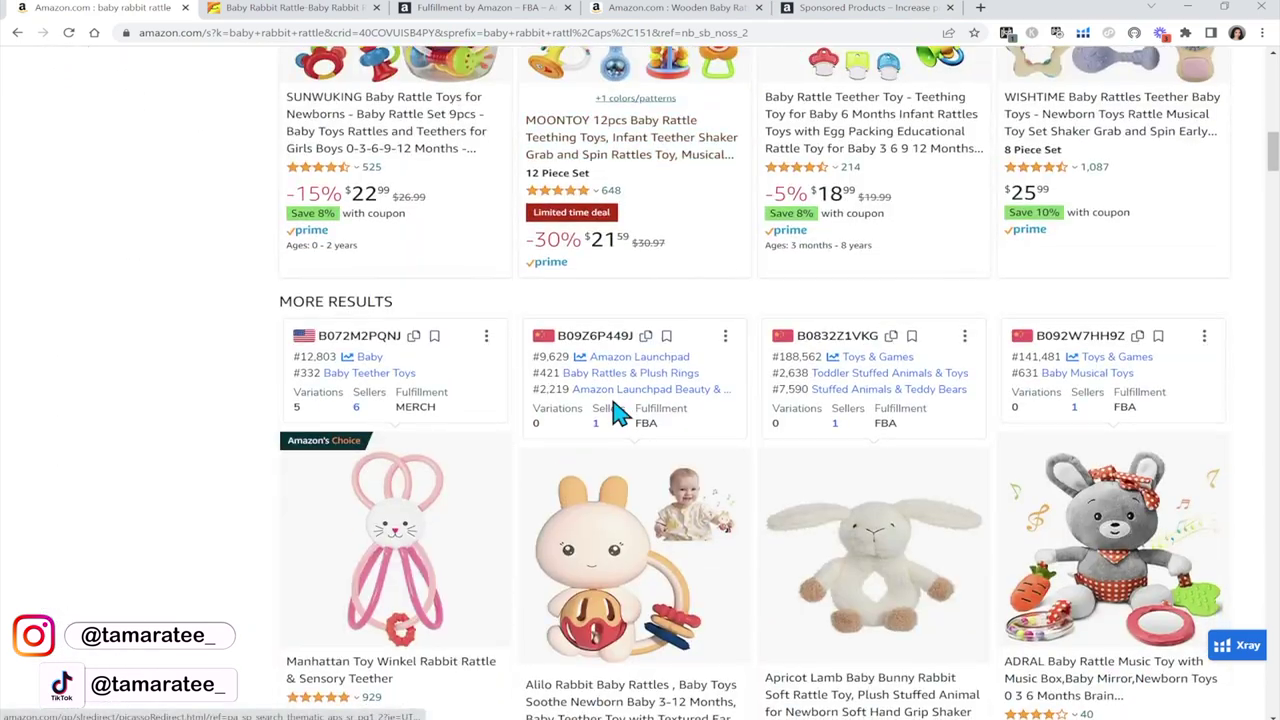
{"action": "scroll", "coordinate": [615, 412], "scroll_direction": "down", "scroll_amount": 3}
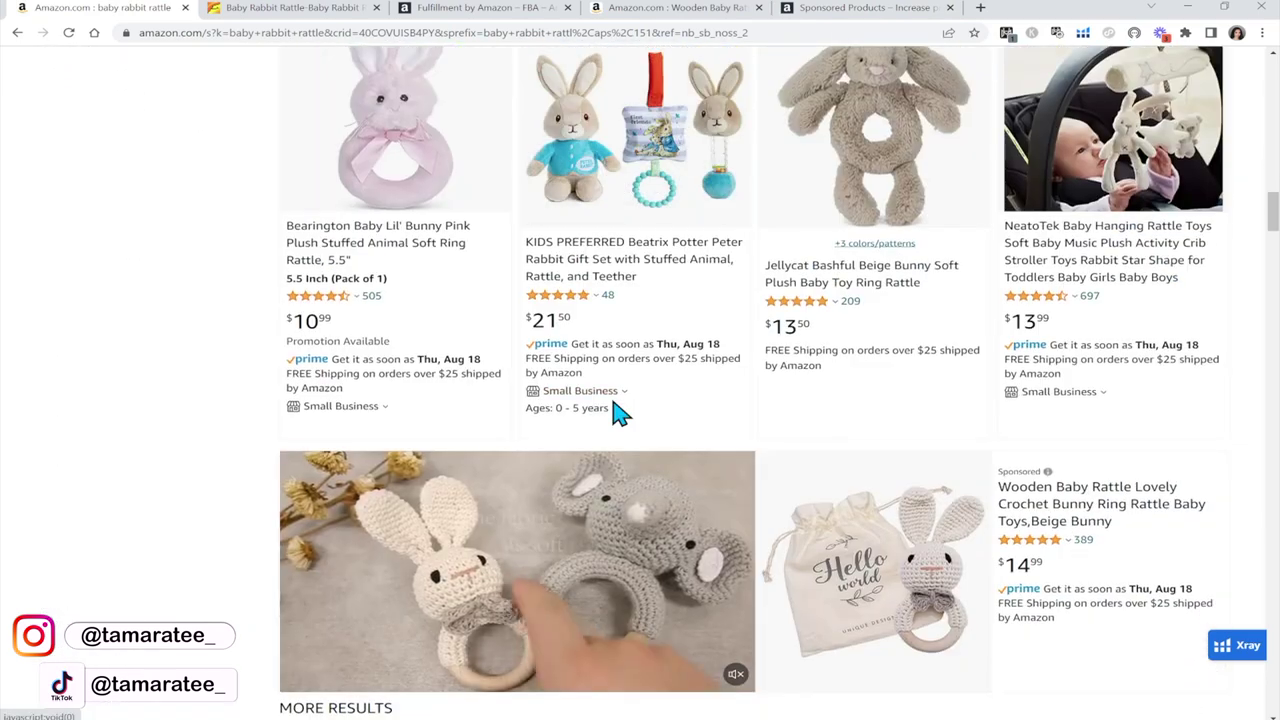
{"action": "scroll", "coordinate": [620, 412], "scroll_direction": "down", "scroll_amount": 3}
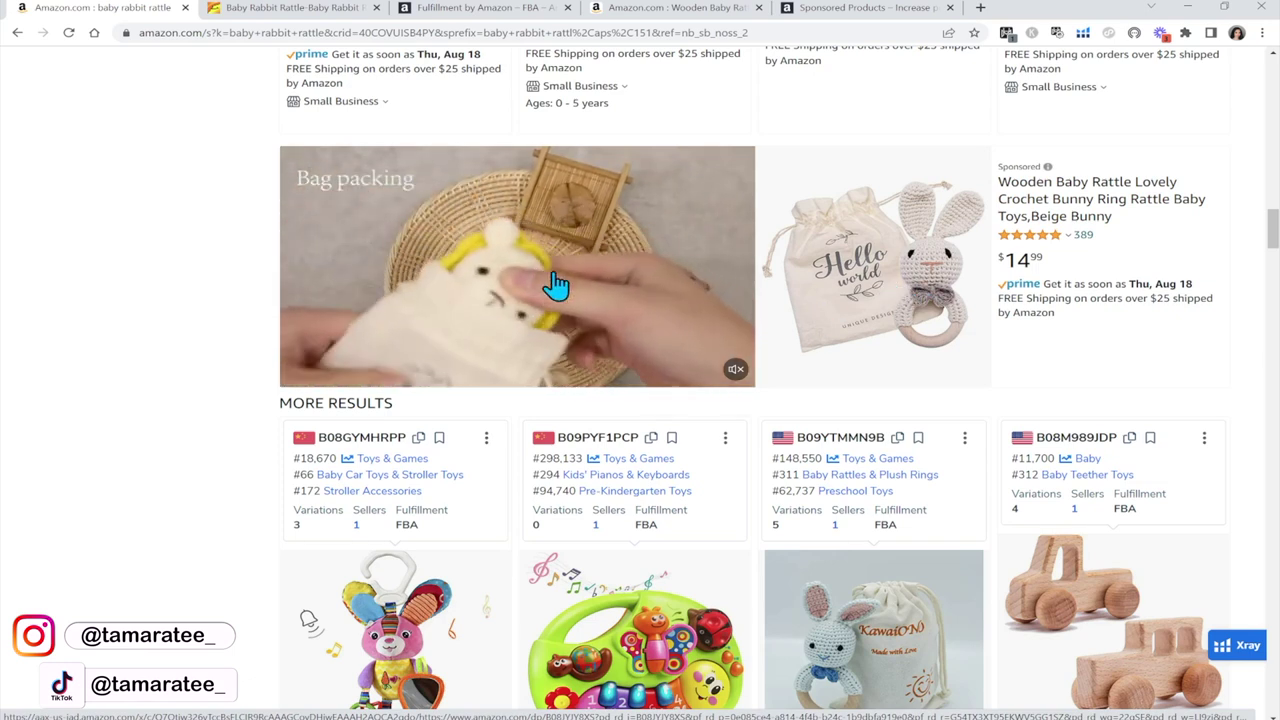
{"action": "scroll", "coordinate": [520, 305], "scroll_direction": "up", "scroll_amount": 1}
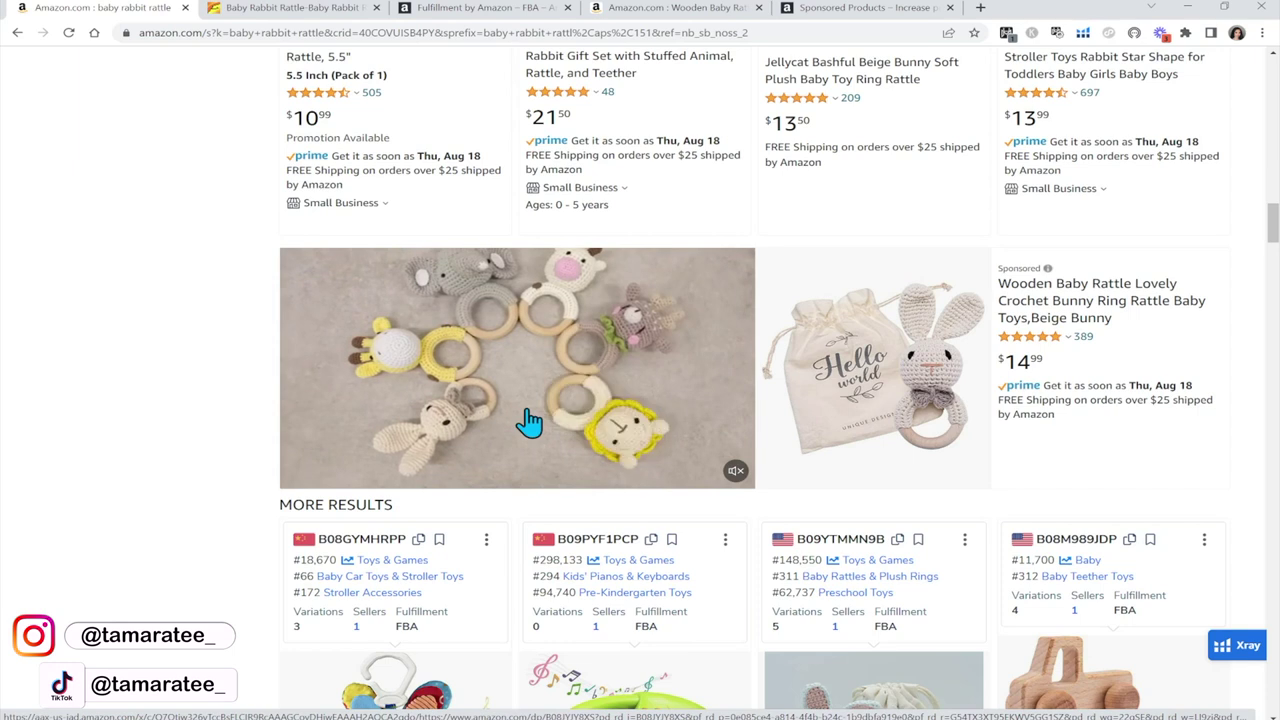
{"action": "scroll", "coordinate": [530, 420], "scroll_direction": "down", "scroll_amount": 1}
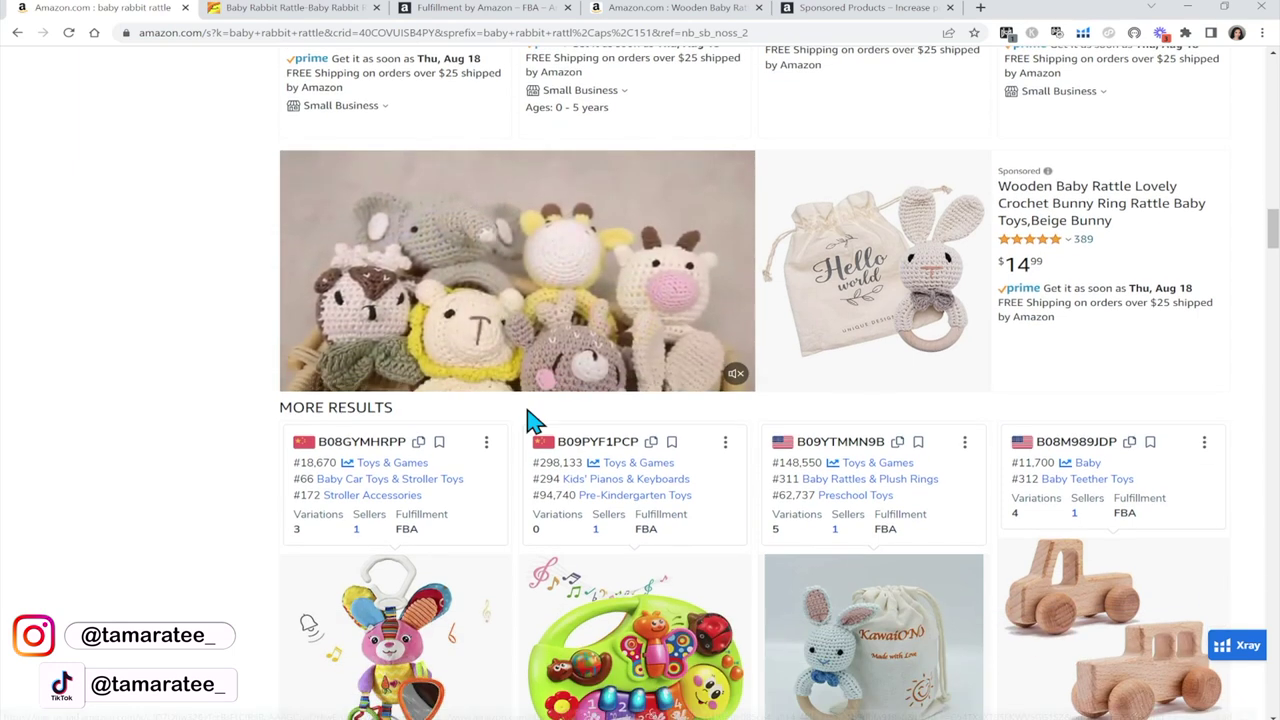
Step: Examine the sponsored products below the video ad, such as the KawaiOnO crochet rattle, and return to the first search results
{"action": "scroll", "coordinate": [863, 286], "scroll_direction": "down", "scroll_amount": 7}
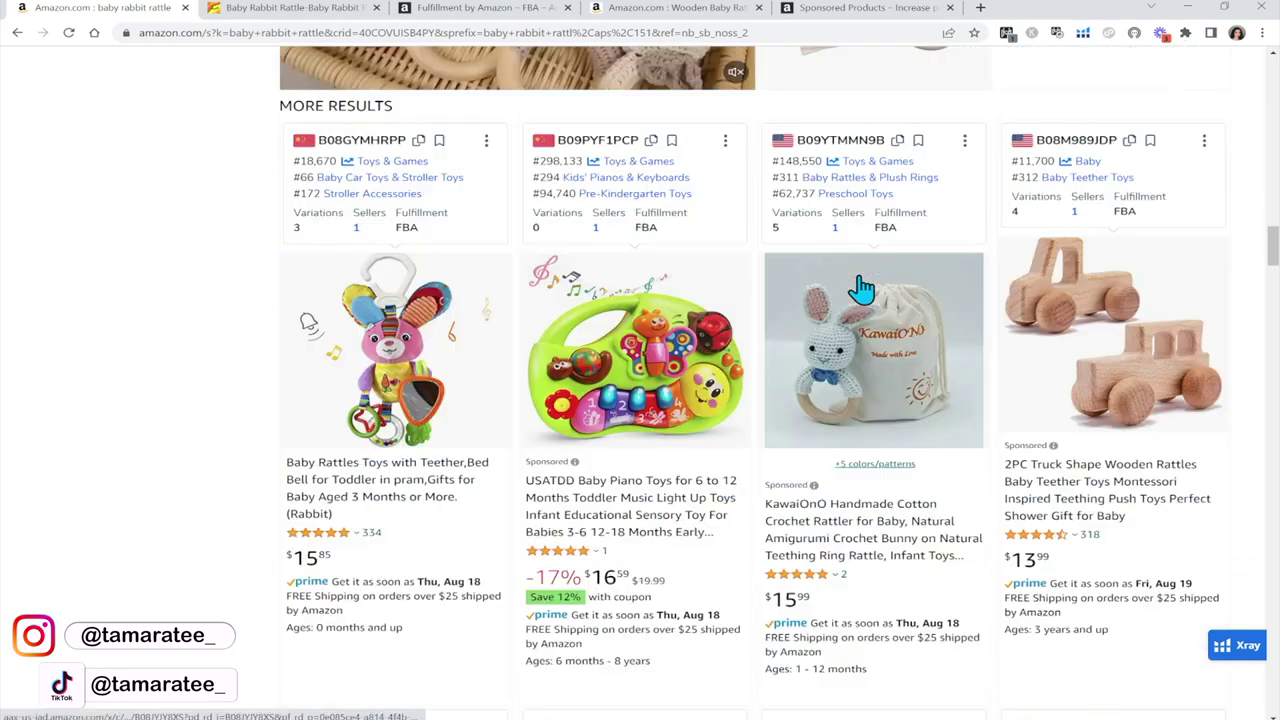
{"action": "scroll", "coordinate": [868, 287], "scroll_direction": "up", "scroll_amount": 3}
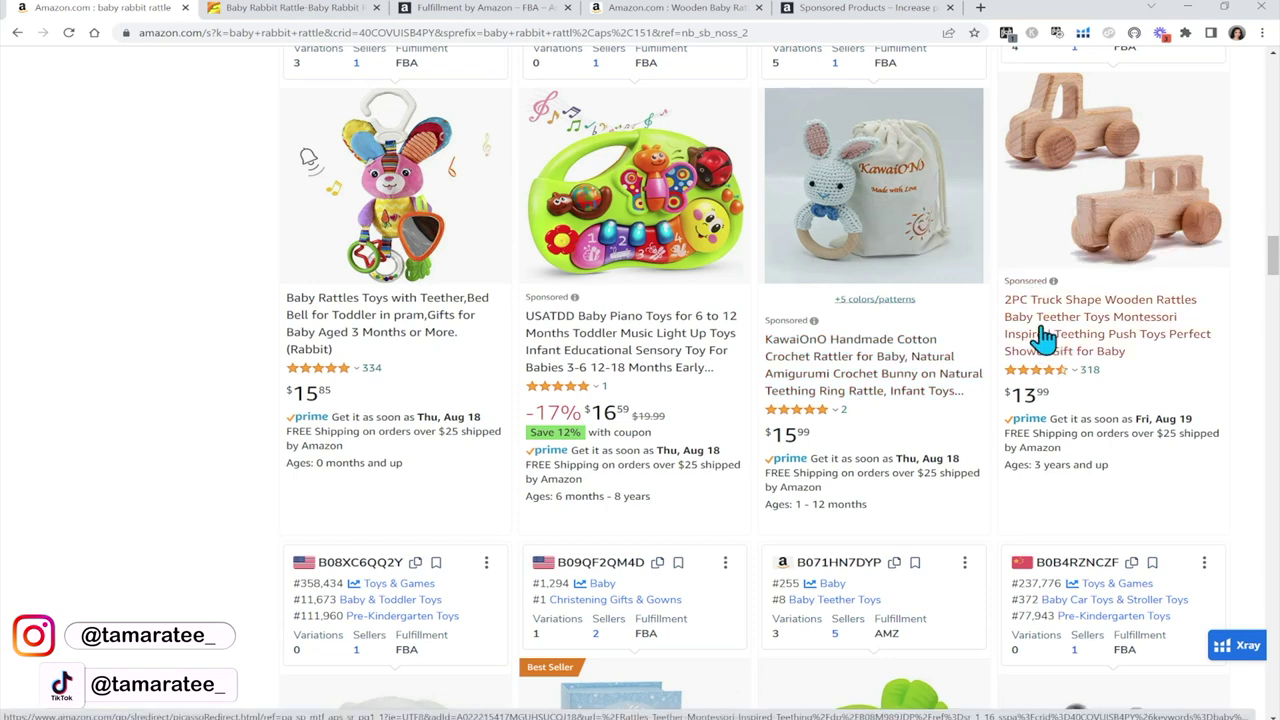
{"action": "scroll", "coordinate": [965, 493], "scroll_direction": "down", "scroll_amount": 2}
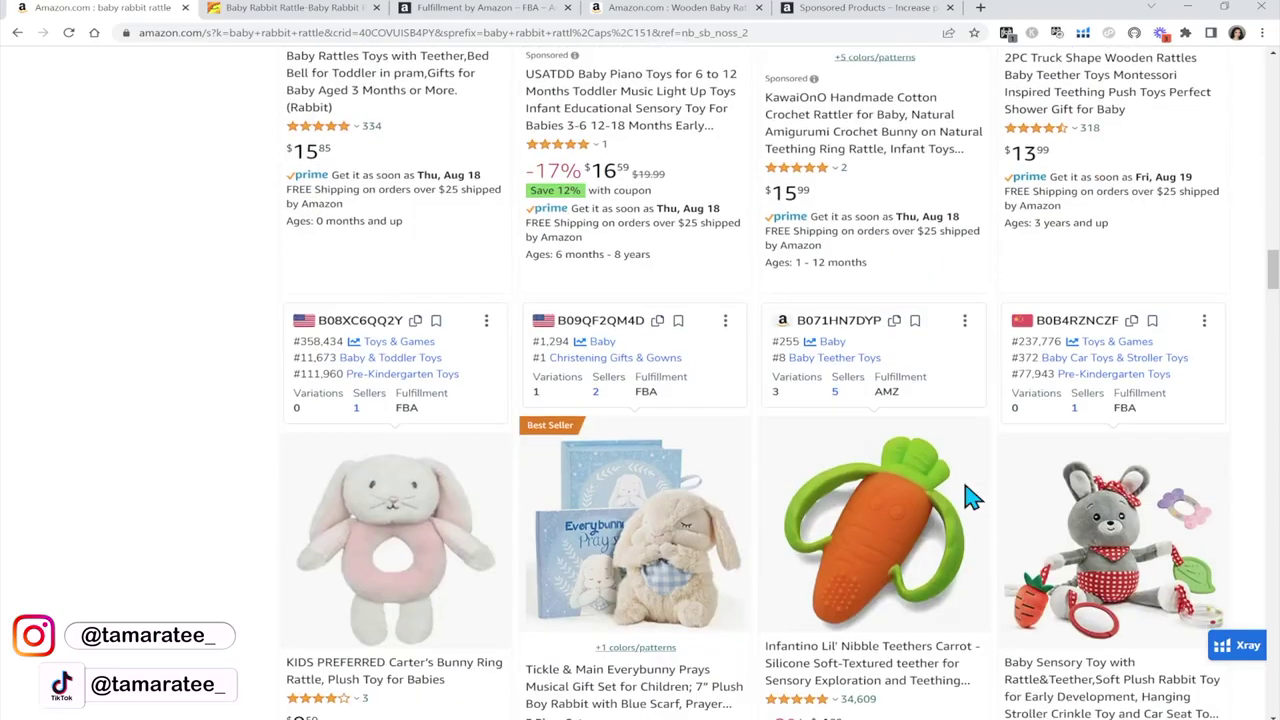
{"action": "scroll", "coordinate": [965, 490], "scroll_direction": "down", "scroll_amount": 7}
{"action": "scroll", "coordinate": [970, 492], "scroll_direction": "up", "scroll_amount": 5}
{"action": "scroll", "coordinate": [968, 495], "scroll_direction": "up", "scroll_amount": 15}
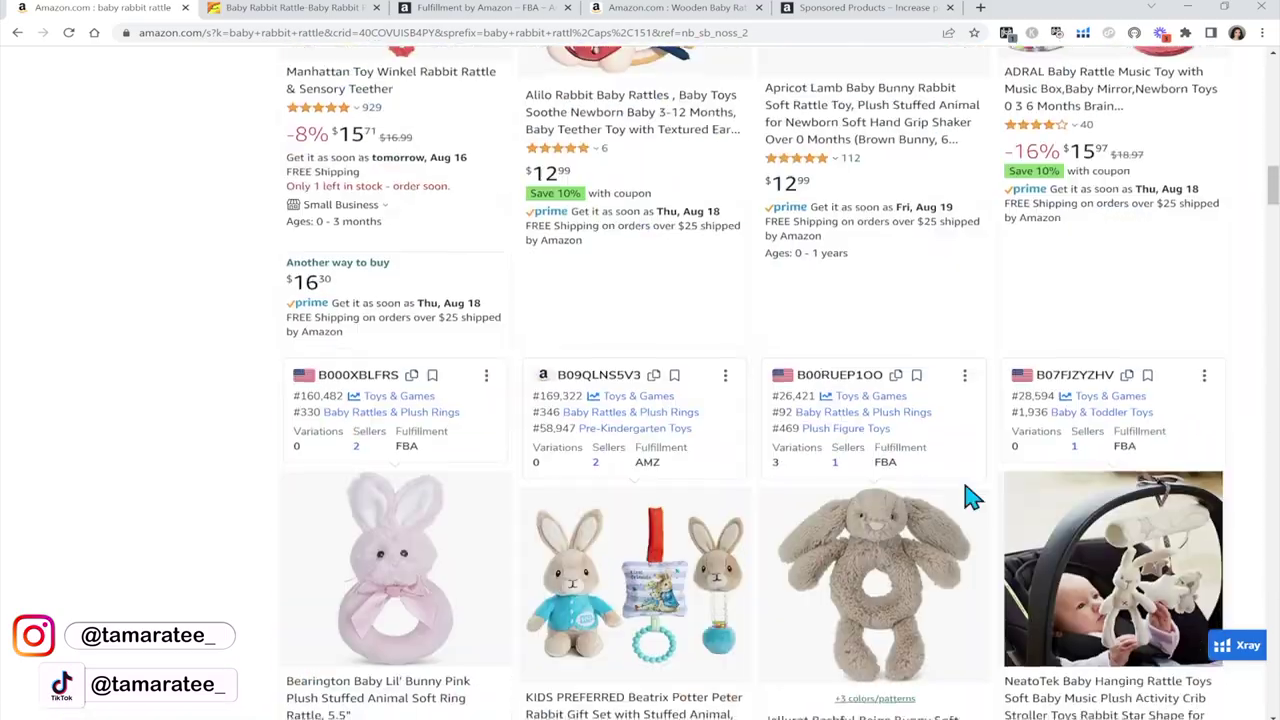
{"action": "scroll", "coordinate": [970, 496], "scroll_direction": "up", "scroll_amount": 10}
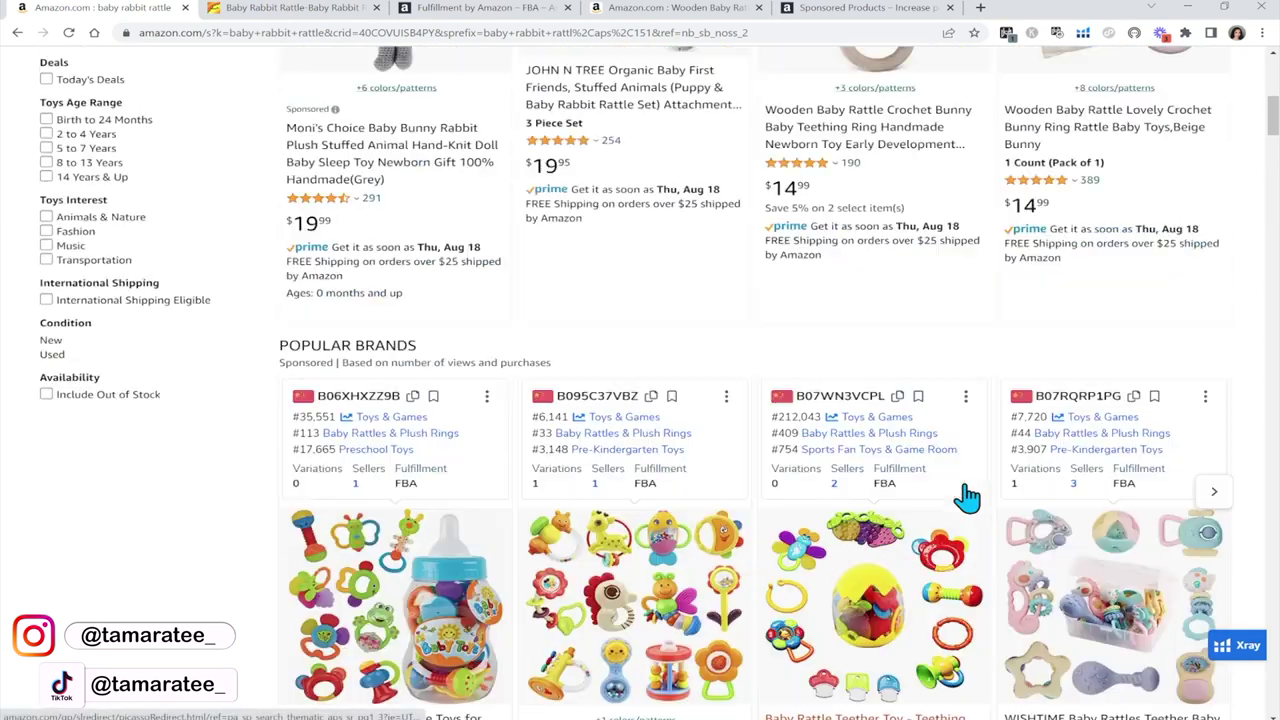
Step: Examine the first row of baby rabbit rattle results and revisit the Wooden Baby Rattle Crochet Bunny product page
{"action": "scroll", "coordinate": [967, 497], "scroll_direction": "up", "scroll_amount": 3}
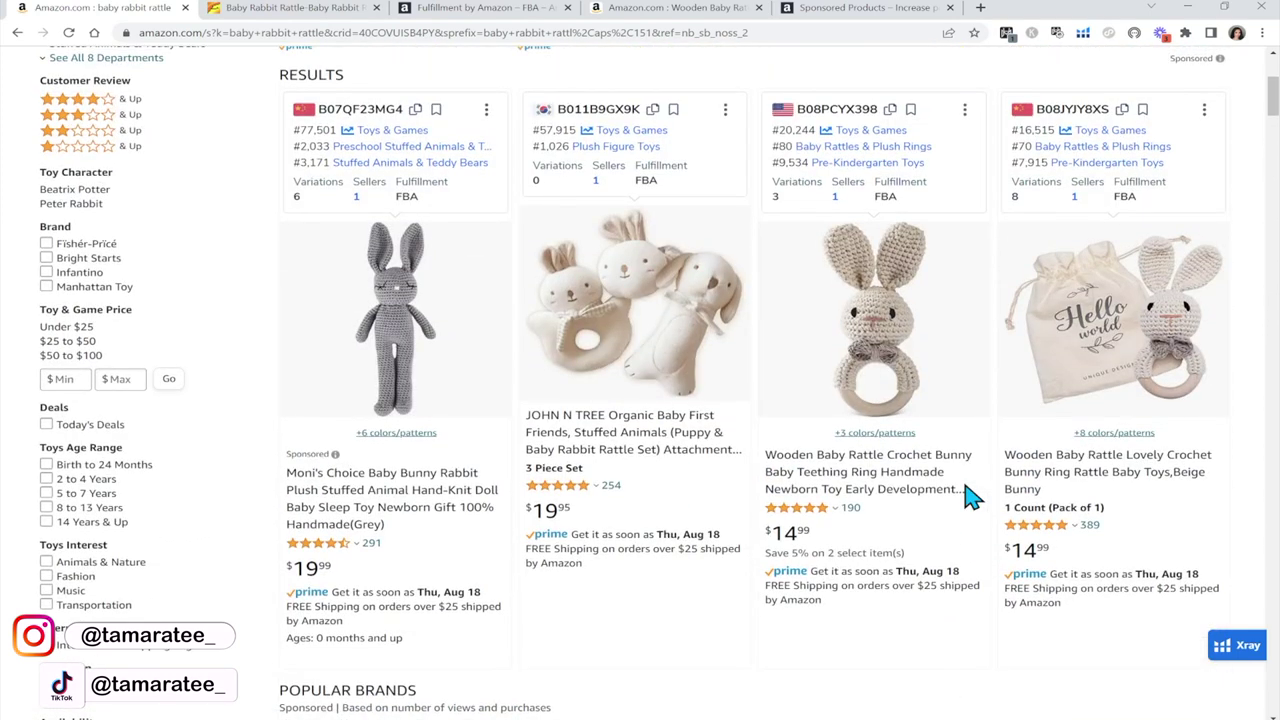
{"action": "scroll", "coordinate": [968, 497], "scroll_direction": "up", "scroll_amount": 1}
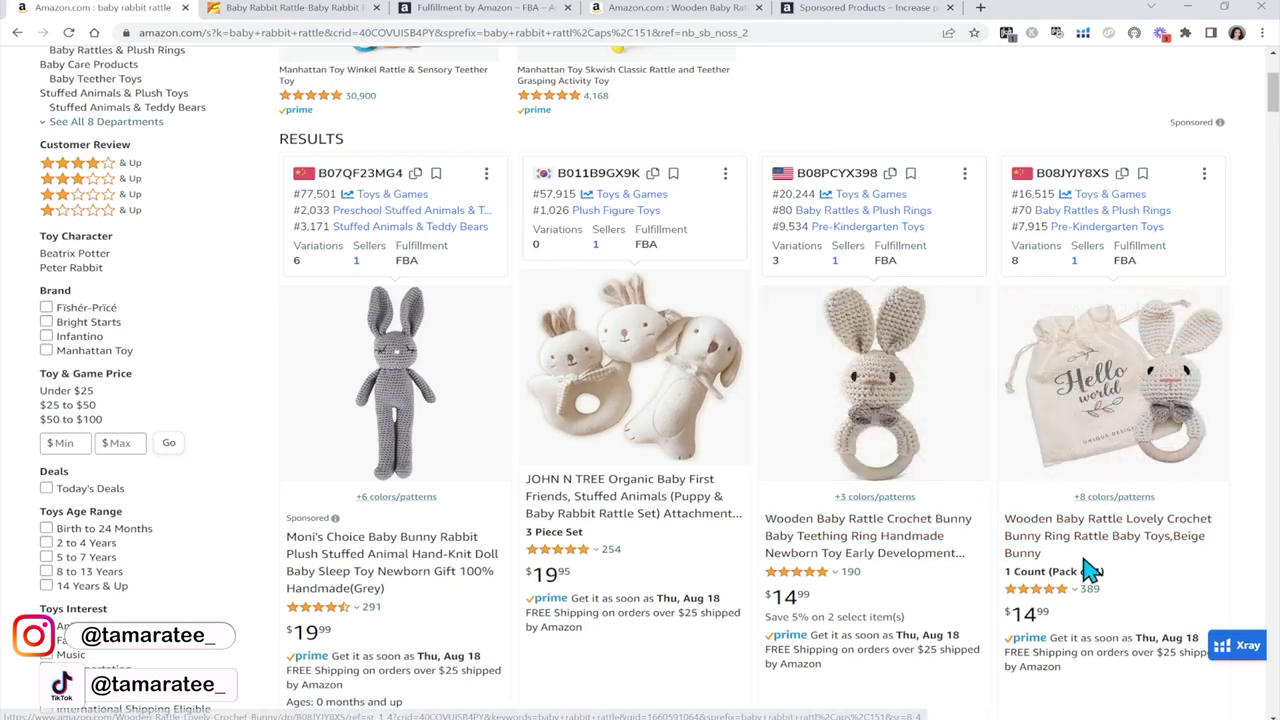
{"action": "left_click", "coordinate": [663, 10]}
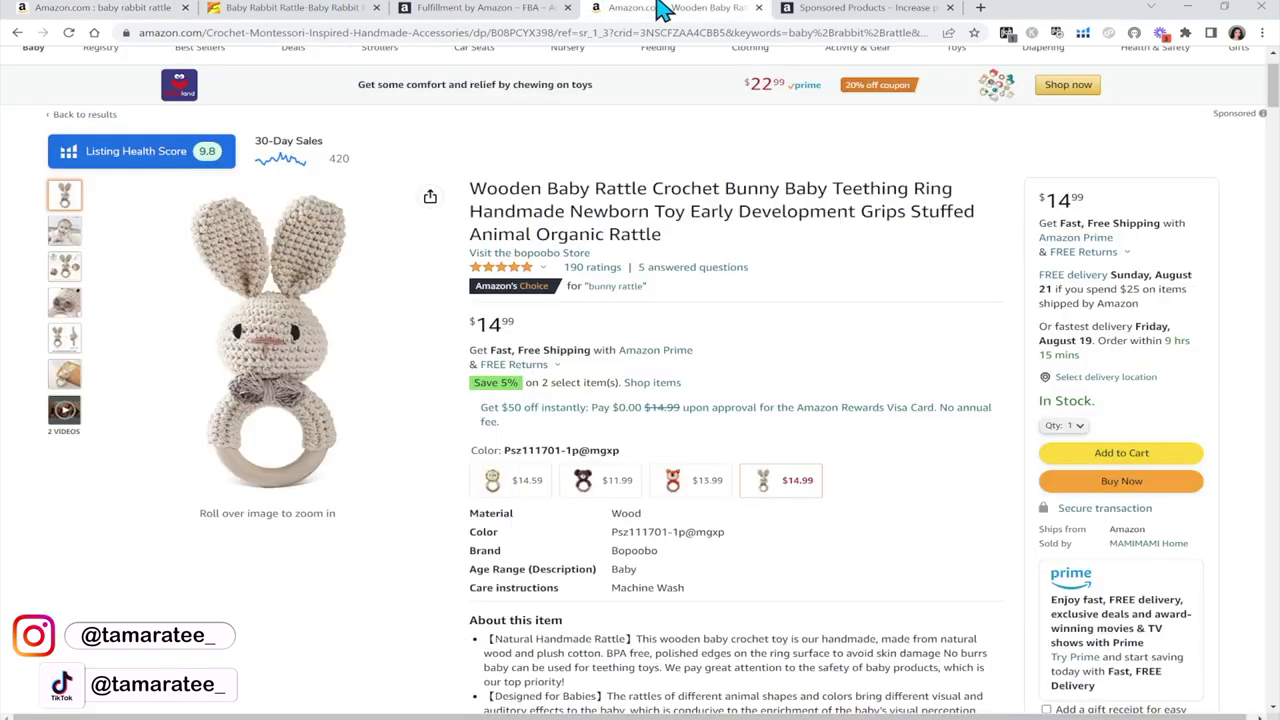
{"action": "left_click", "coordinate": [880, 10]}
{"action": "left_click", "coordinate": [695, 8]}
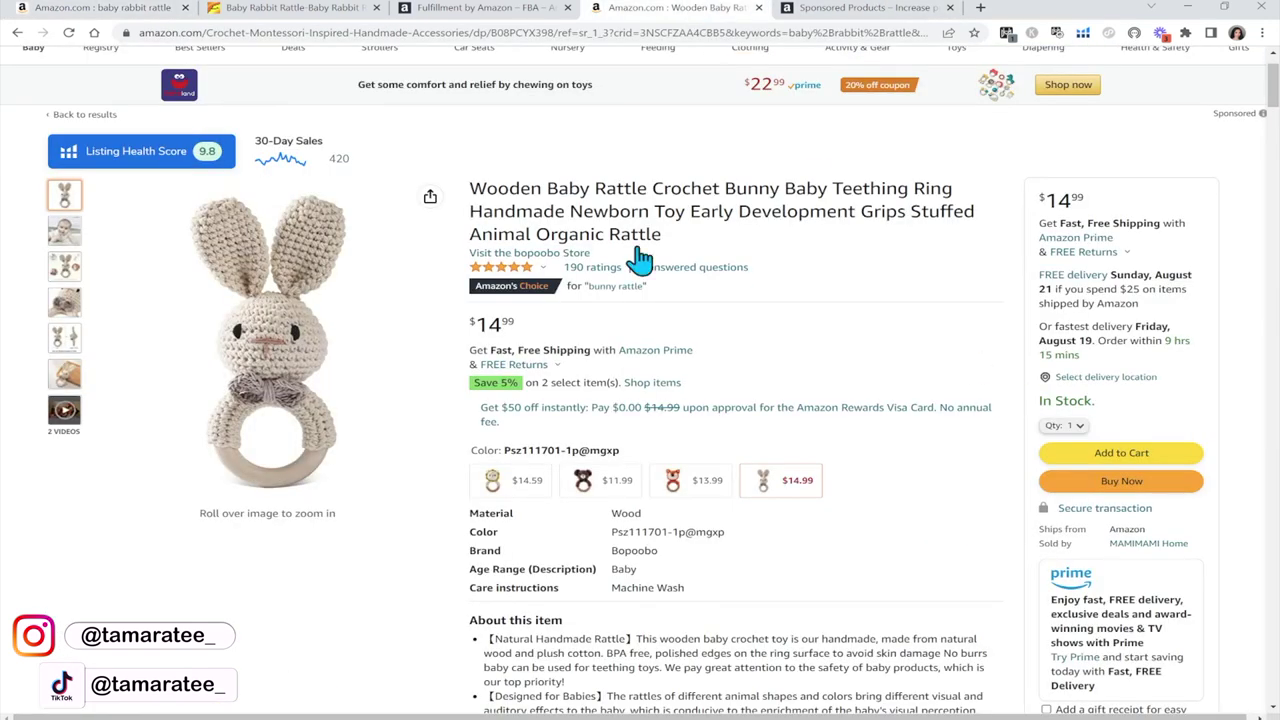
Step: Return to the Amazon search results, view the Lovely Crochet Bunny Ring Rattle video ad and go back to the start of the results
{"action": "key", "text": "ctrl+1"}
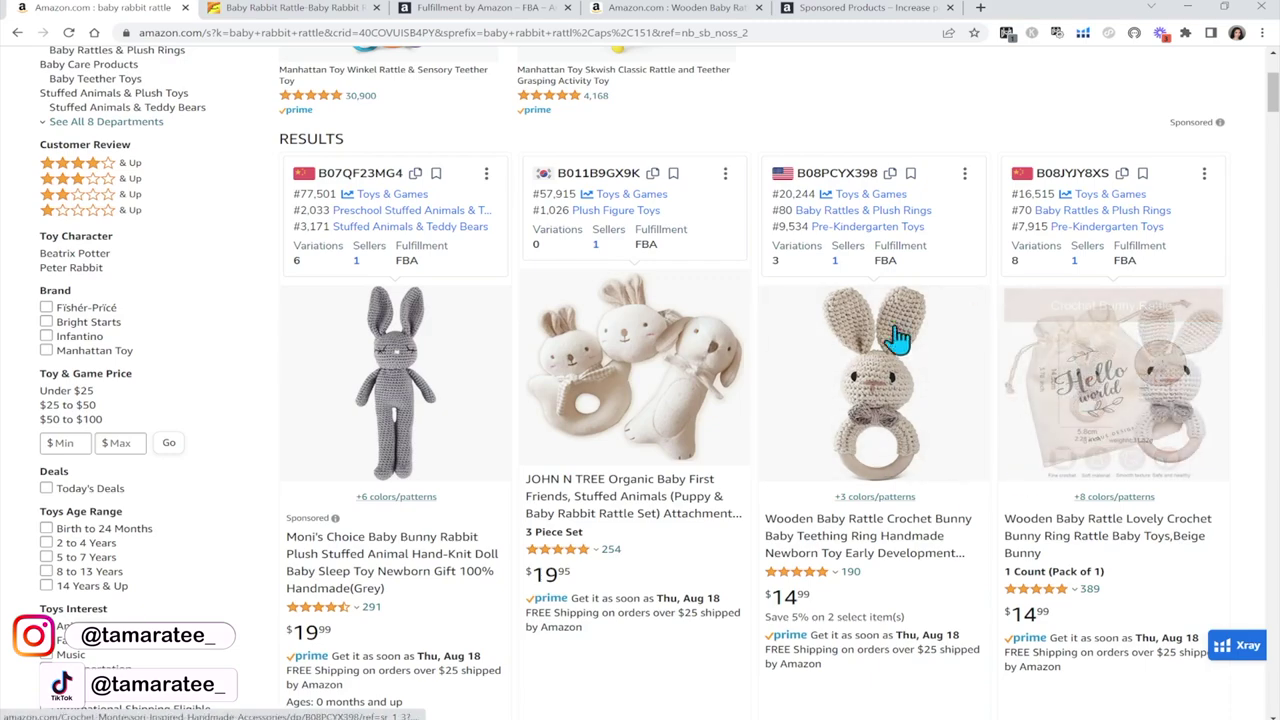
{"action": "scroll", "coordinate": [980, 443], "scroll_direction": "down", "scroll_amount": 4}
{"action": "scroll", "coordinate": [980, 443], "scroll_direction": "down", "scroll_amount": 15}
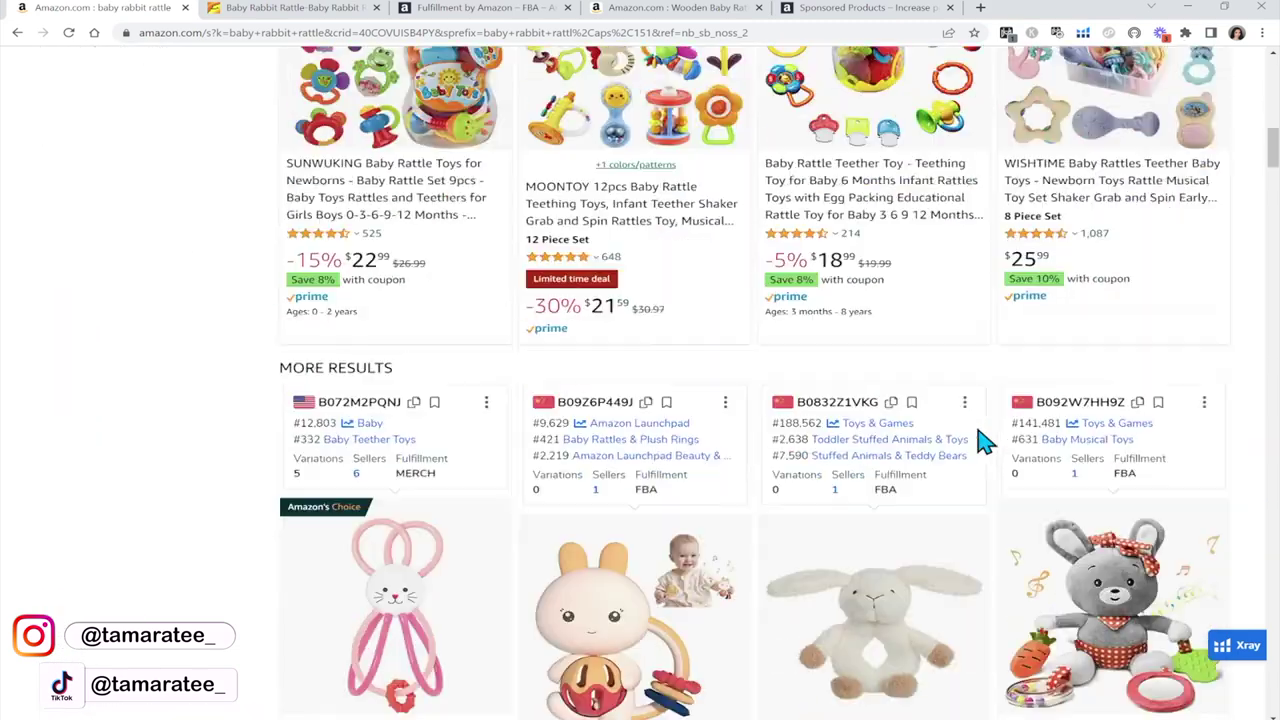
{"action": "scroll", "coordinate": [980, 443], "scroll_direction": "down", "scroll_amount": 2}
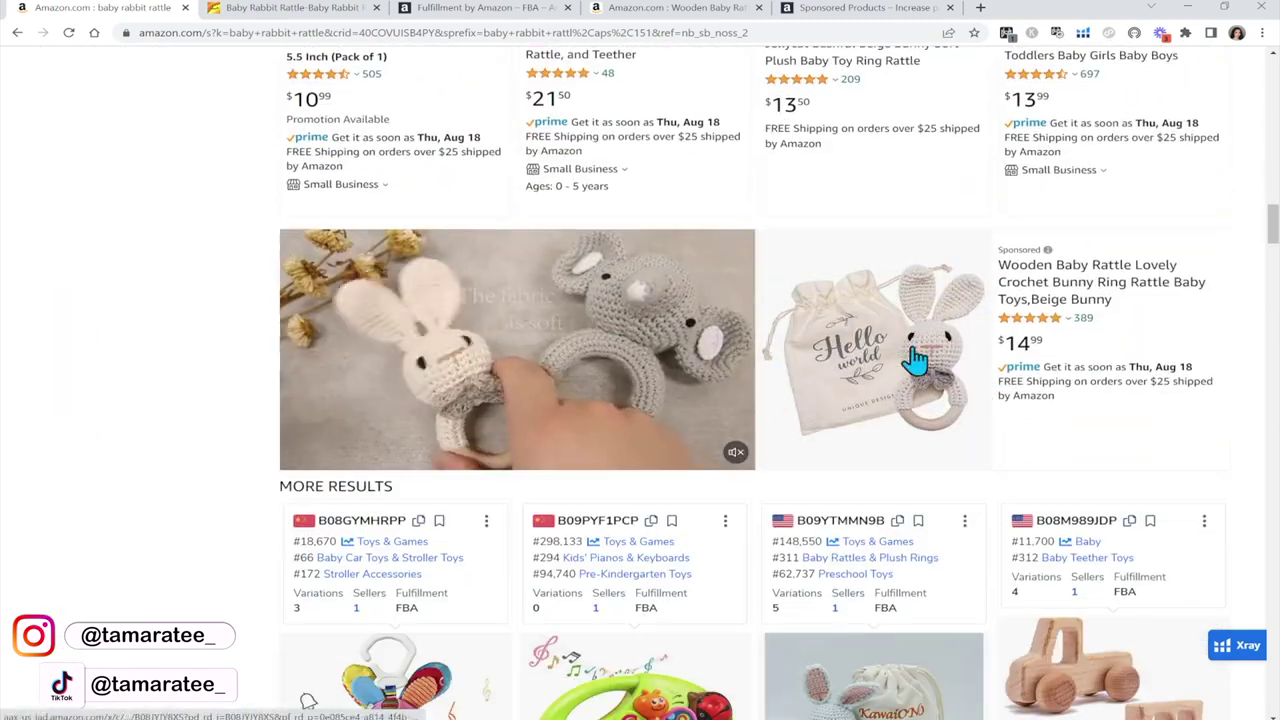
{"action": "scroll", "coordinate": [1046, 329], "scroll_direction": "down", "scroll_amount": 8}
{"action": "scroll", "coordinate": [1046, 329], "scroll_direction": "up", "scroll_amount": 12}
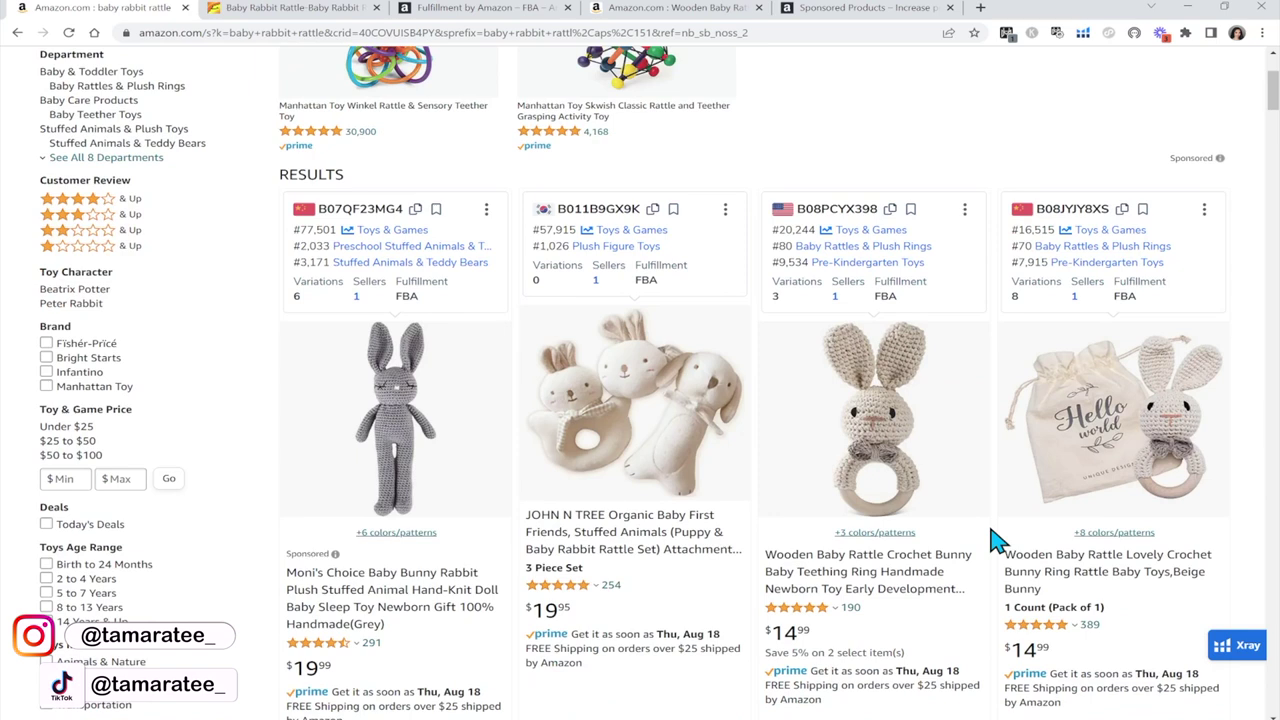
{"action": "scroll", "coordinate": [996, 540], "scroll_direction": "down", "scroll_amount": 1}
{"action": "scroll", "coordinate": [996, 540], "scroll_direction": "up", "scroll_amount": 1}
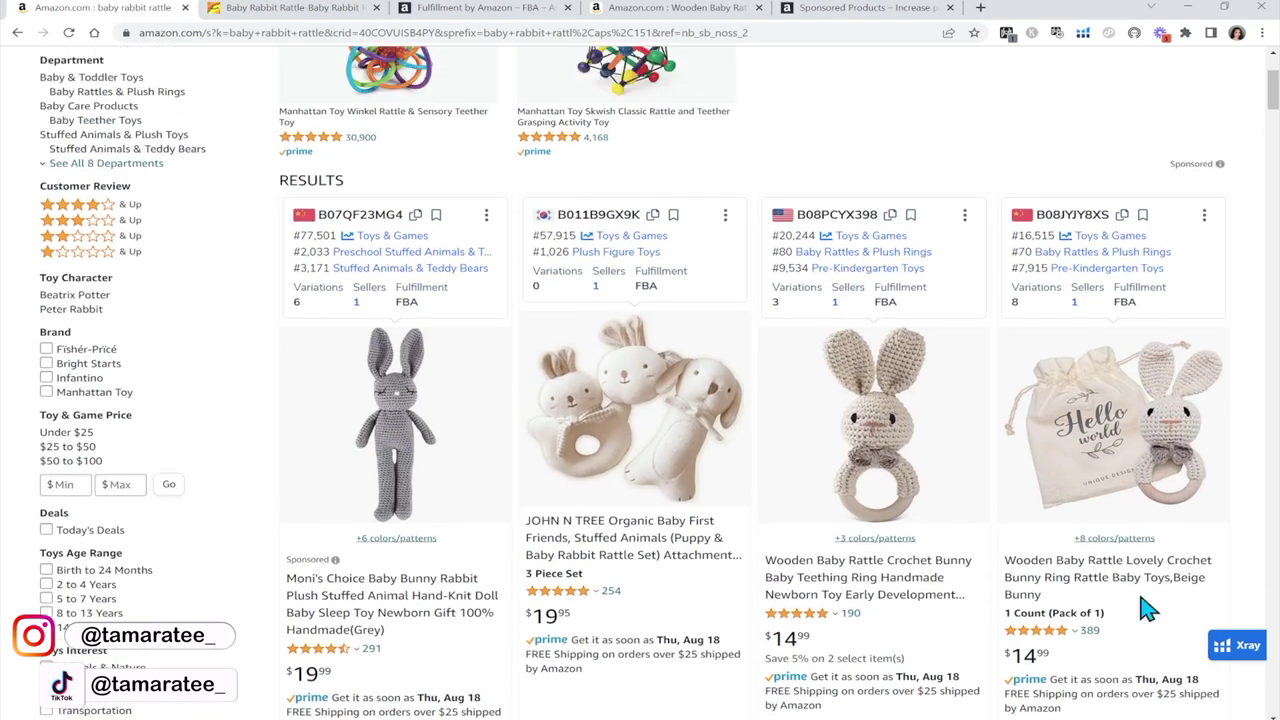
{"action": "scroll", "coordinate": [1148, 610], "scroll_direction": "up", "scroll_amount": 2}
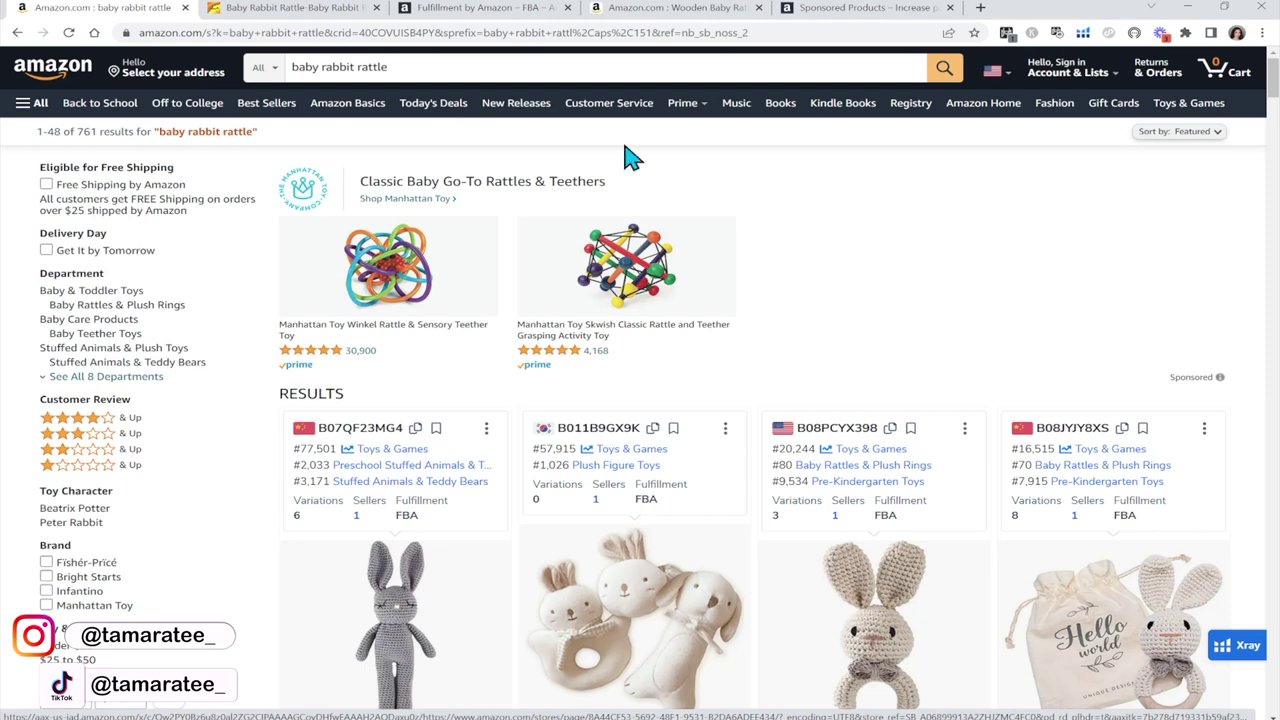
Step: Revisit the Alibaba rattle suppliers and review the Fulfillment by Amazon page, including how FBA works, its programs and its costs
{"action": "left_click", "coordinate": [298, 10]}
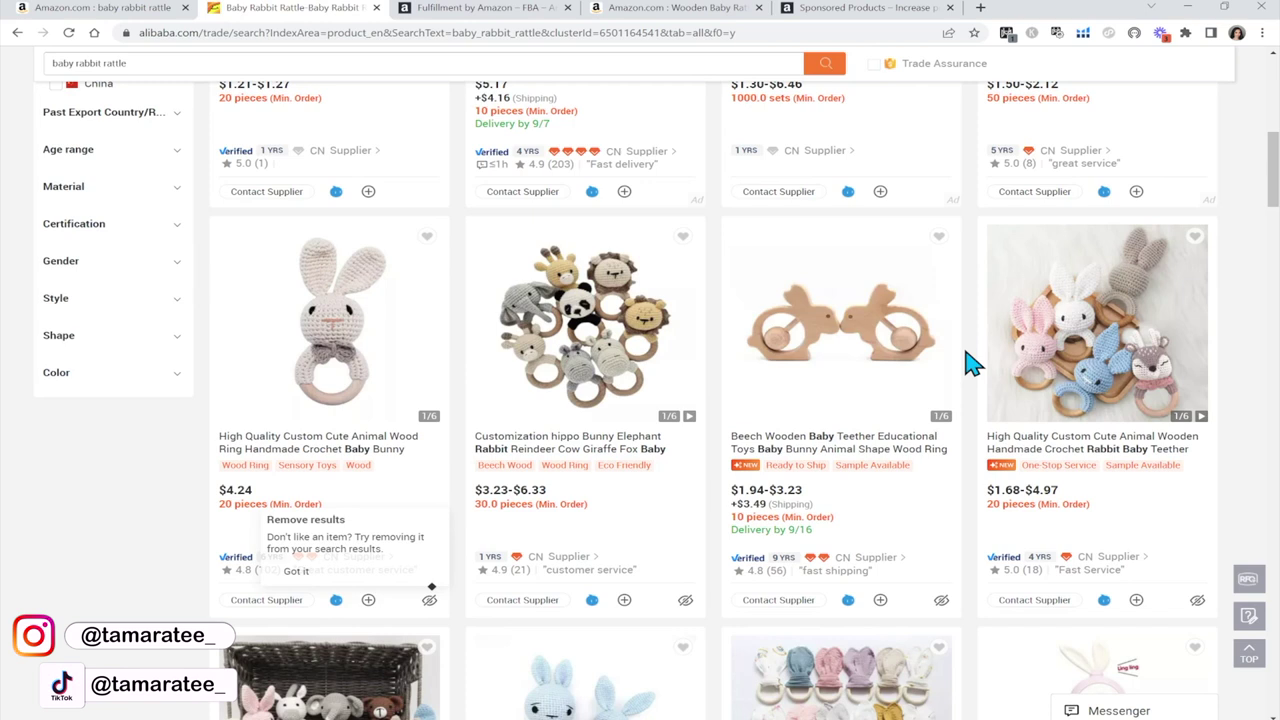
{"action": "left_click", "coordinate": [425, 9]}
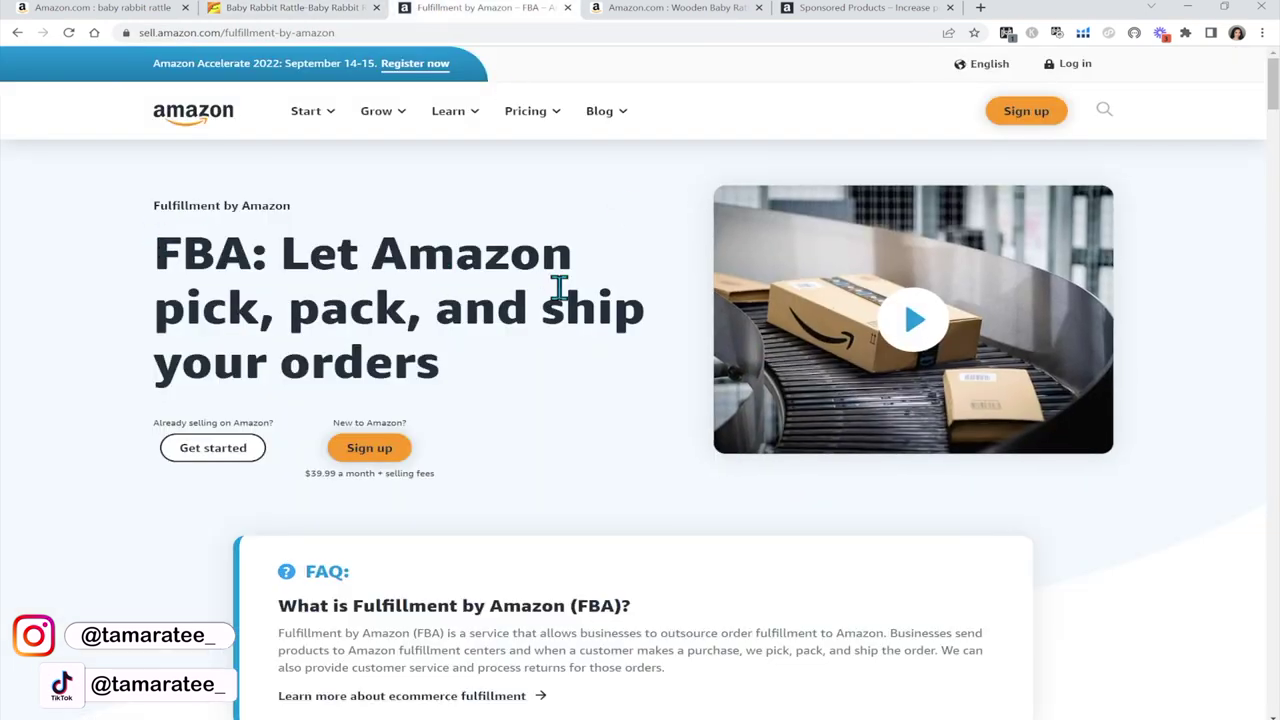
{"action": "left_click_drag", "start_coordinate": [284, 252], "coordinate": [517, 371]}
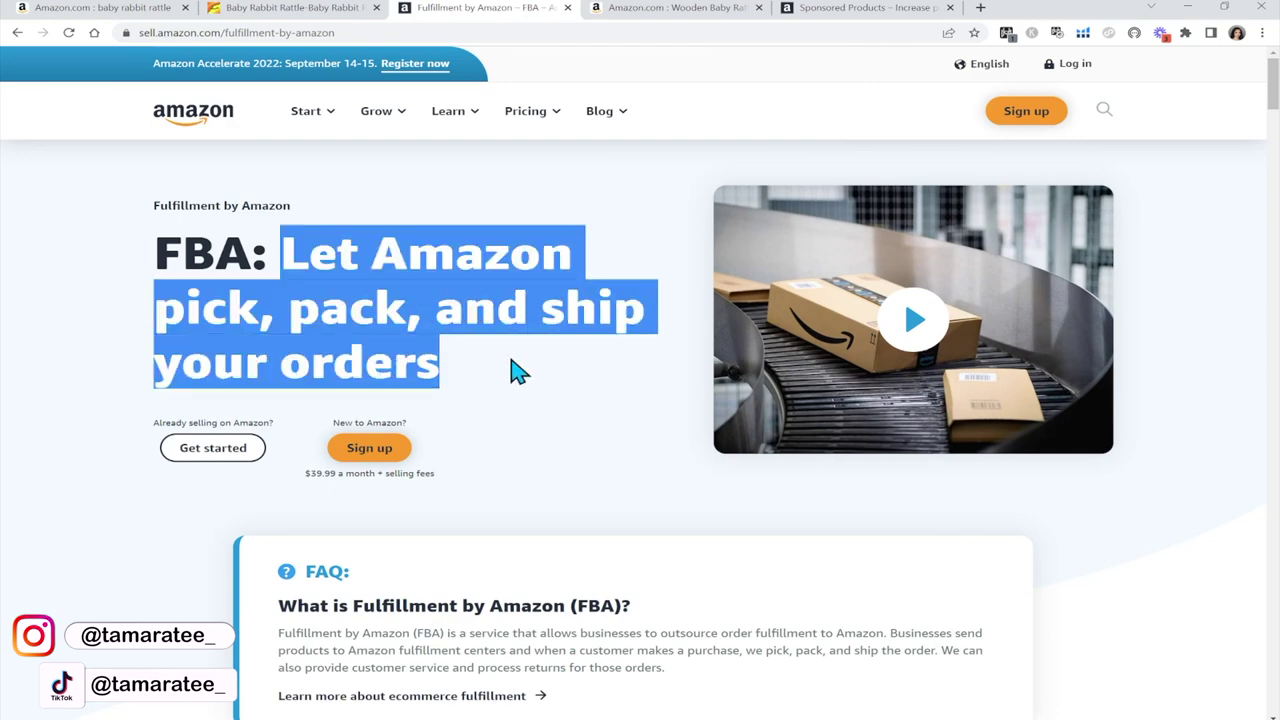
{"action": "left_click", "coordinate": [517, 371]}
{"action": "scroll", "coordinate": [517, 371], "scroll_direction": "down", "scroll_amount": 20}
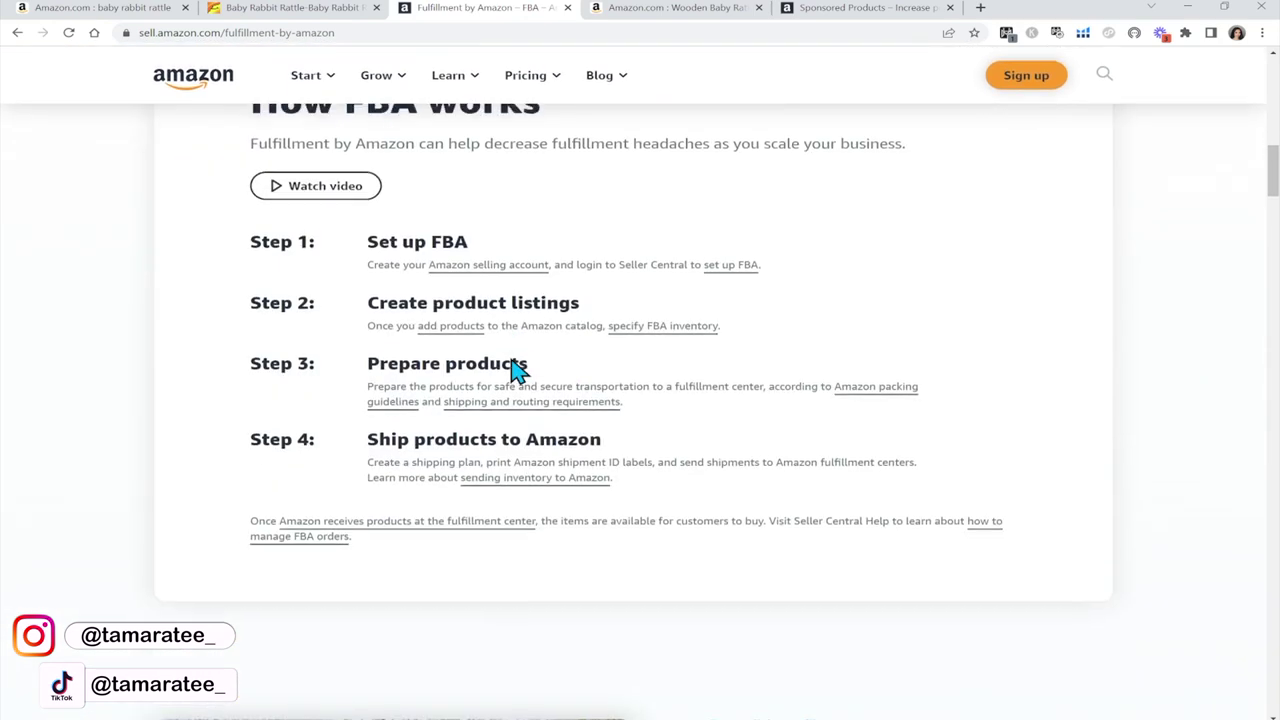
{"action": "scroll", "coordinate": [517, 371], "scroll_direction": "down", "scroll_amount": 10}
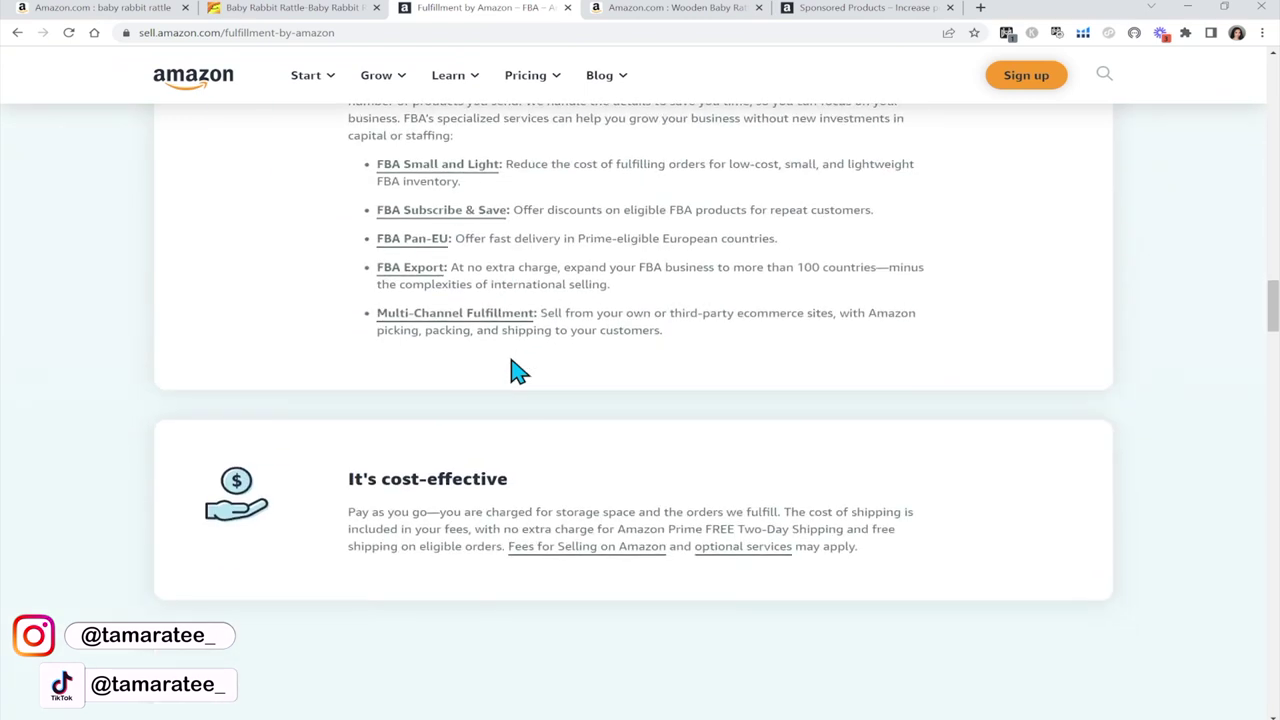
Step: Review the crochet bunny listing's bullet points and description images, and revisit the introduction of the Amazon Ads Sponsored Products page
{"action": "left_click", "coordinate": [673, 9]}
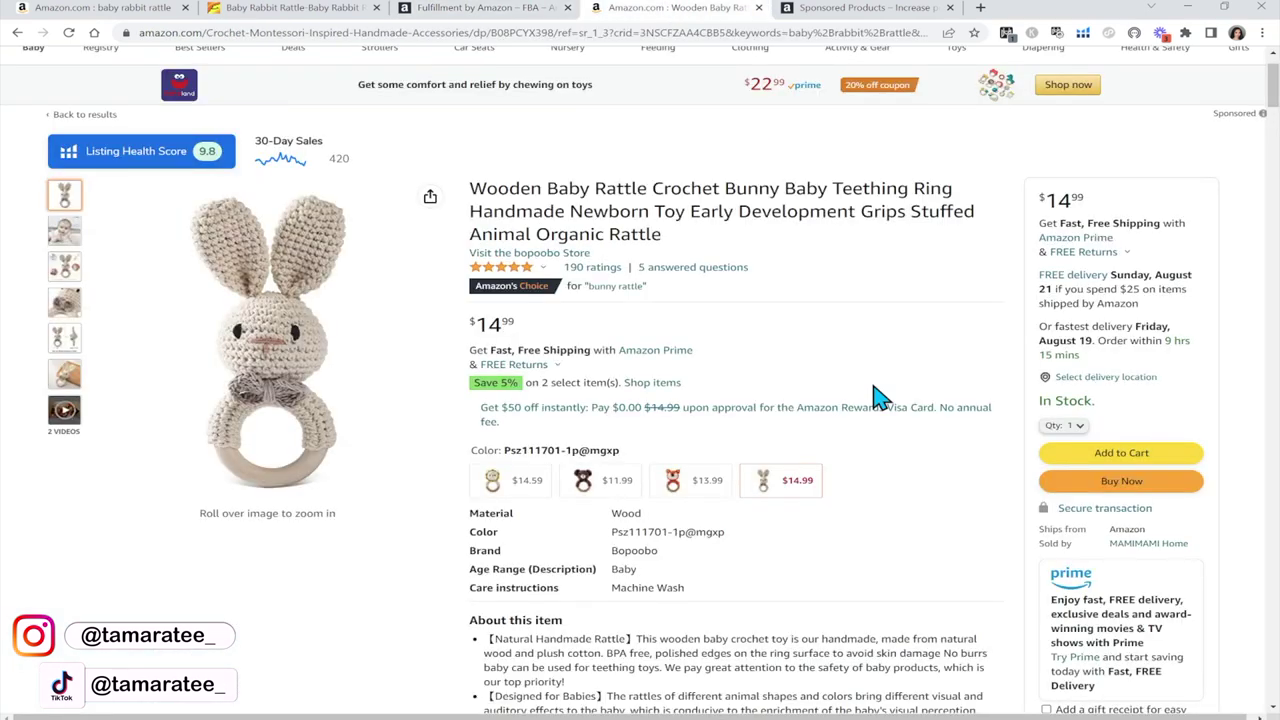
{"action": "scroll", "coordinate": [878, 397], "scroll_direction": "down", "scroll_amount": 20}
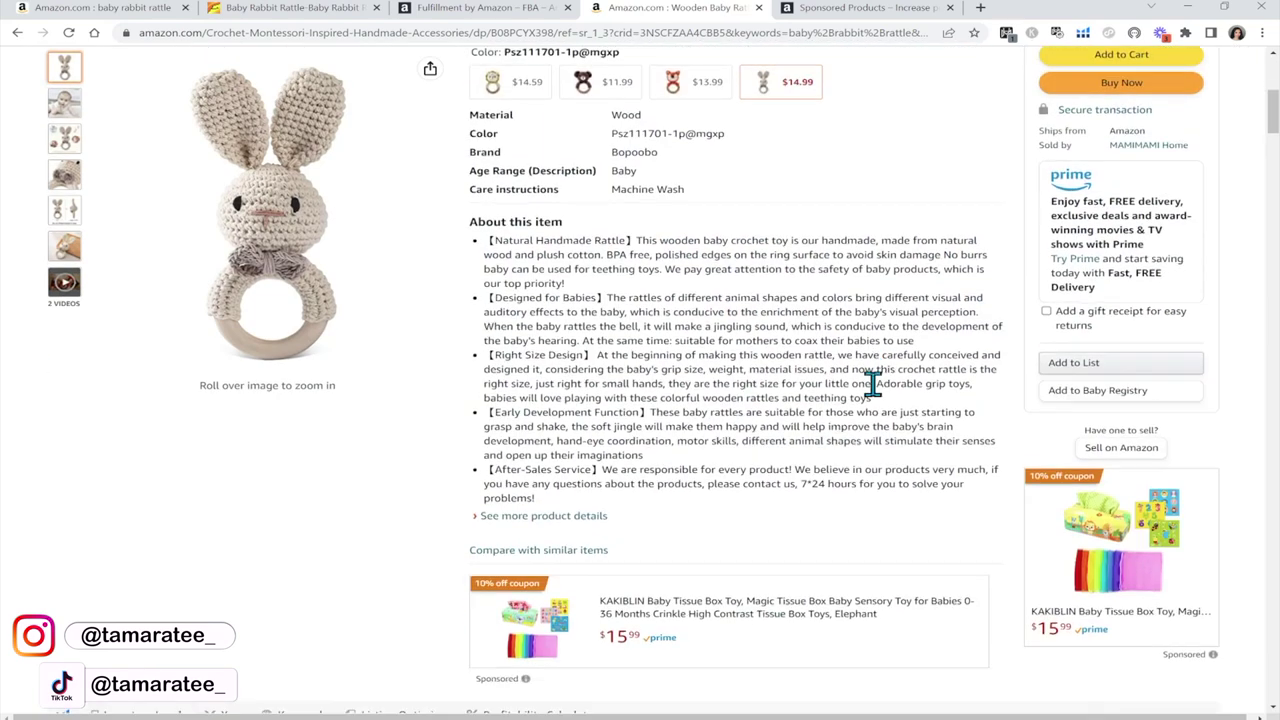
{"action": "scroll", "coordinate": [874, 396], "scroll_direction": "down", "scroll_amount": 8}
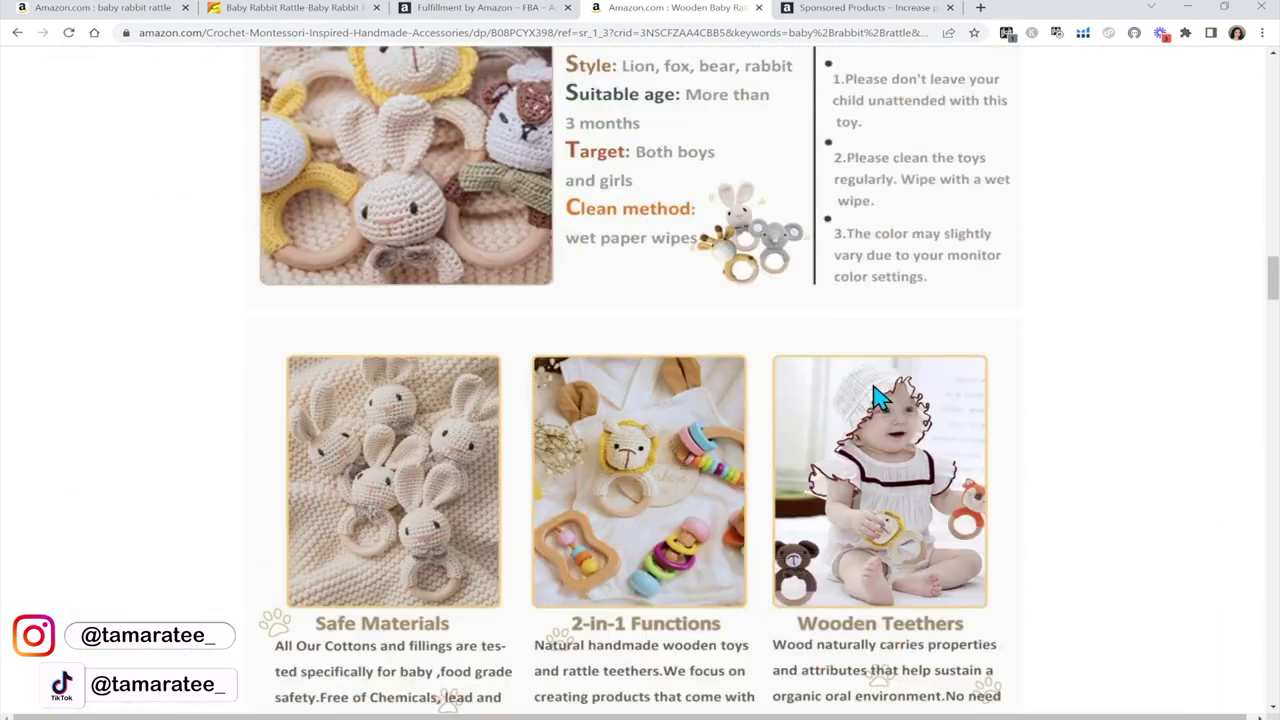
{"action": "left_click", "coordinate": [910, 9]}
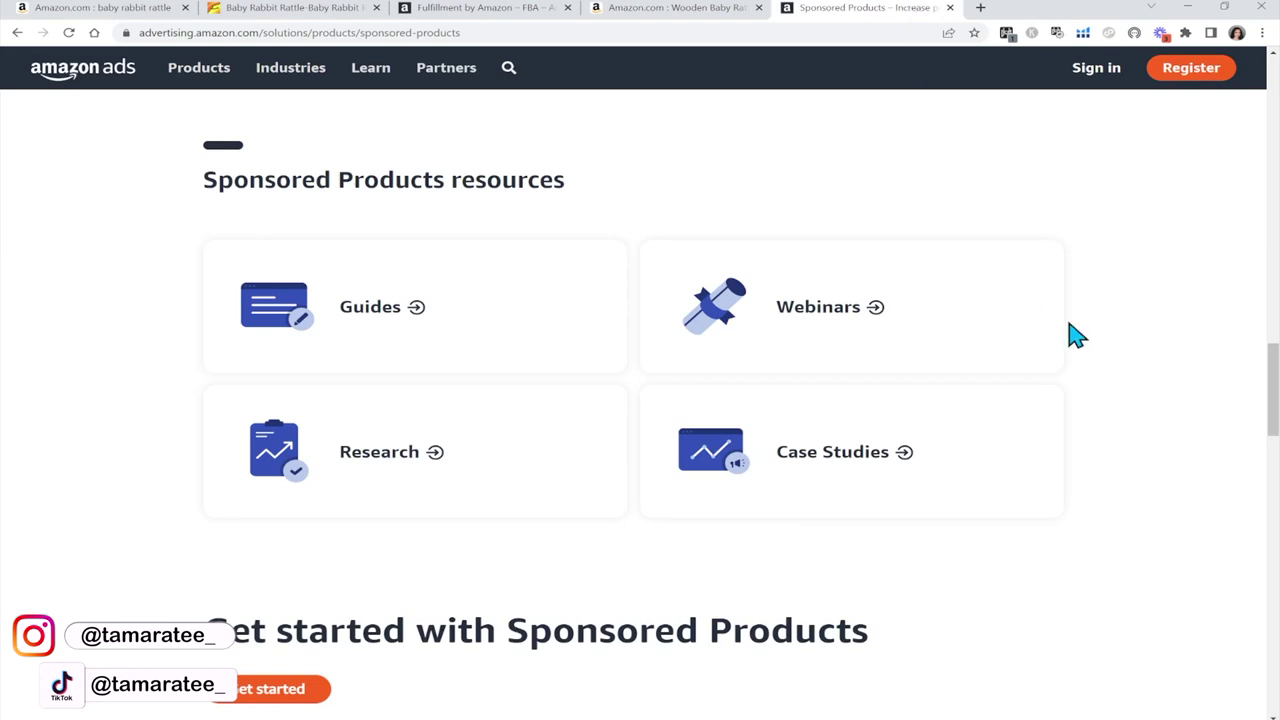
{"action": "scroll", "coordinate": [1075, 335], "scroll_direction": "up", "scroll_amount": 15}
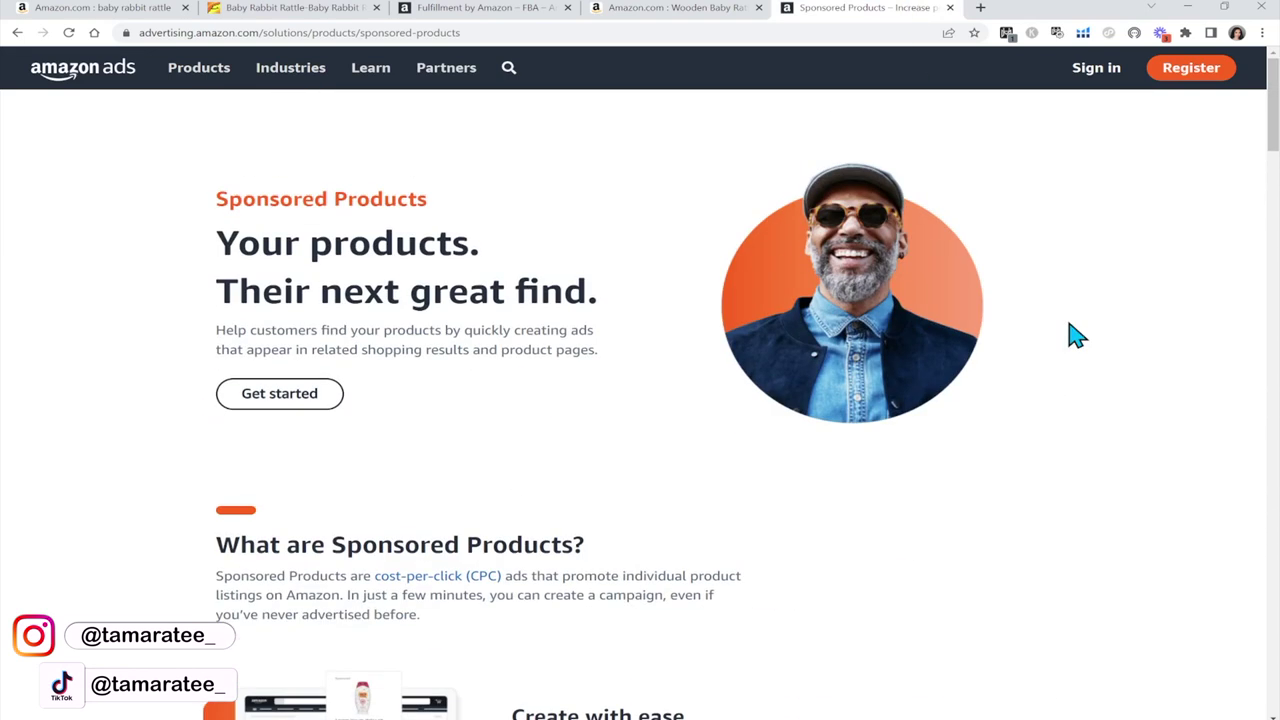
Step: Browse the Amazon baby rabbit rattle results once more, from the sponsored video ad back to the first row of bunny rattles
{"action": "left_click", "coordinate": [105, 10]}
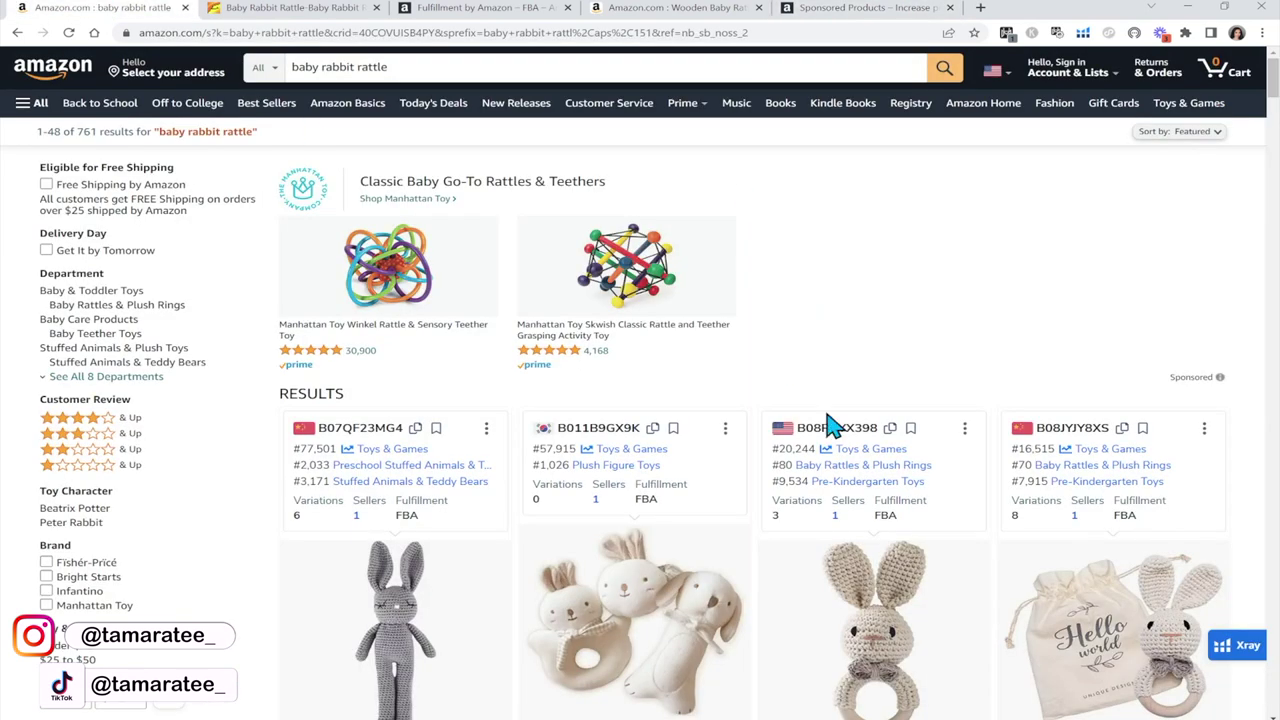
{"action": "scroll", "coordinate": [829, 420], "scroll_direction": "down", "scroll_amount": 10}
{"action": "scroll", "coordinate": [826, 412], "scroll_direction": "down", "scroll_amount": 9}
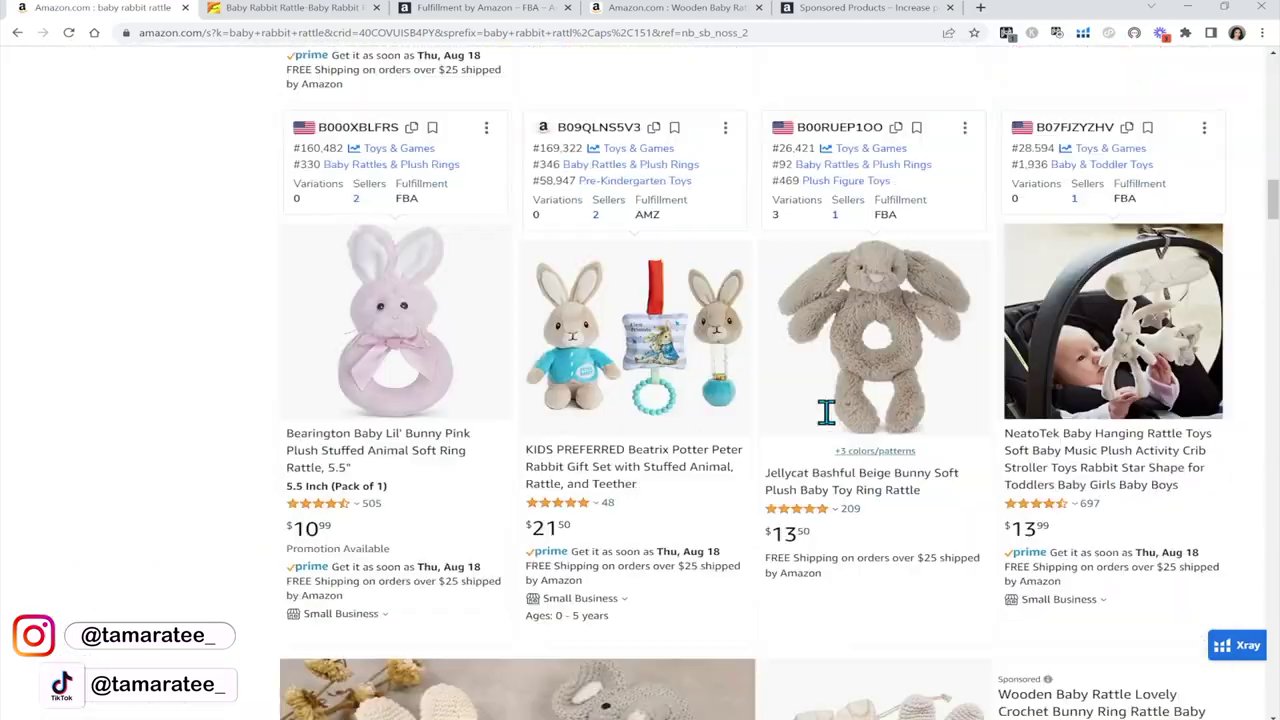
{"action": "scroll", "coordinate": [829, 425], "scroll_direction": "up", "scroll_amount": 2}
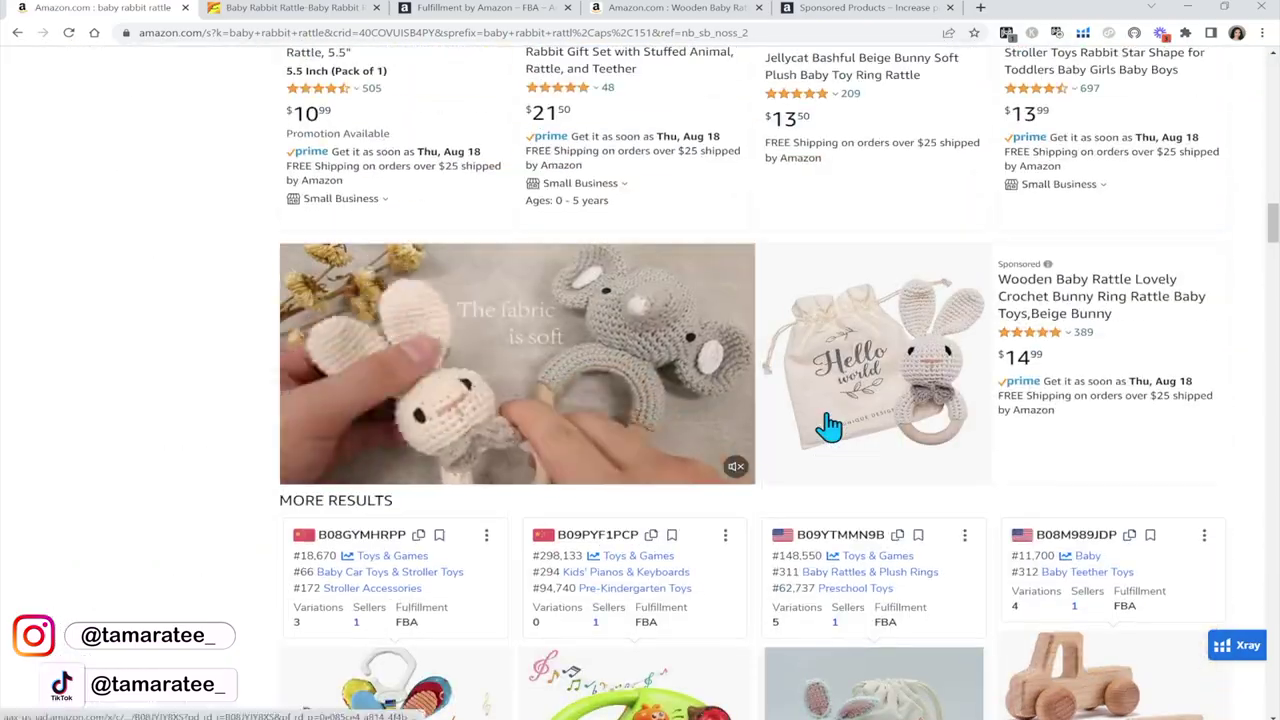
{"action": "scroll", "coordinate": [829, 425], "scroll_direction": "up", "scroll_amount": 9}
{"action": "scroll", "coordinate": [829, 425], "scroll_direction": "up", "scroll_amount": 15}
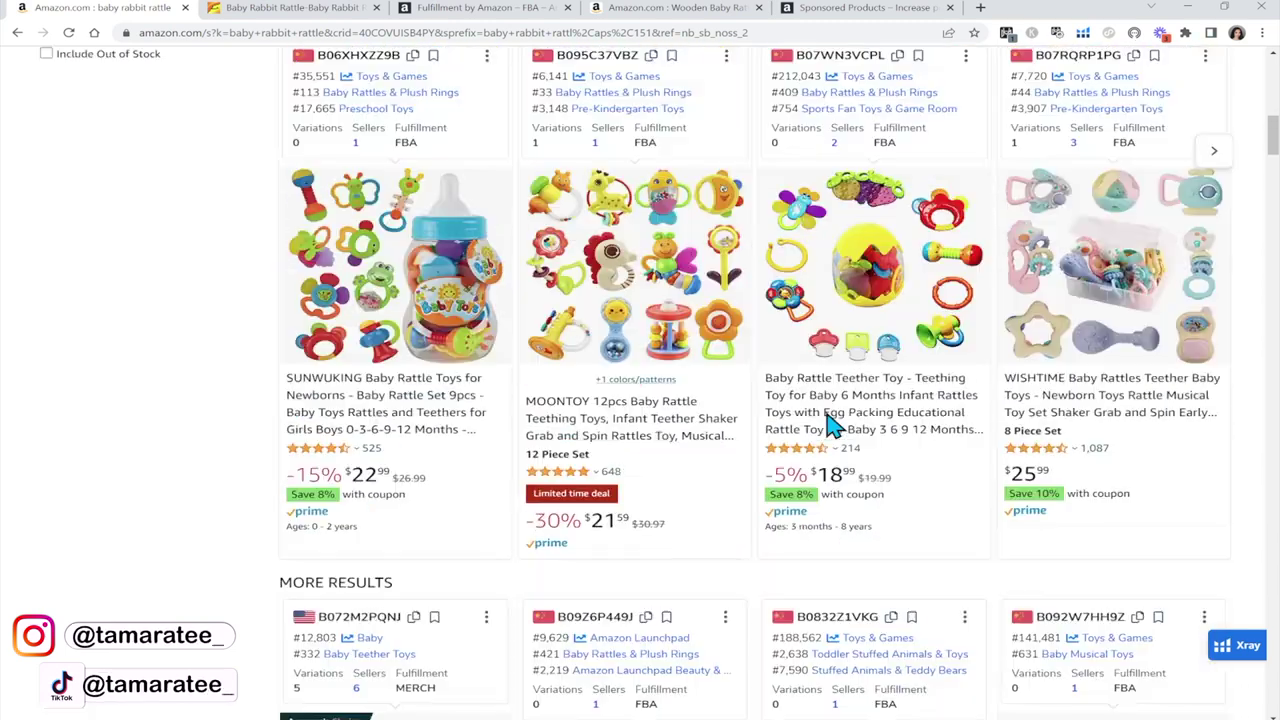
{"action": "scroll", "coordinate": [829, 425], "scroll_direction": "down", "scroll_amount": 2}
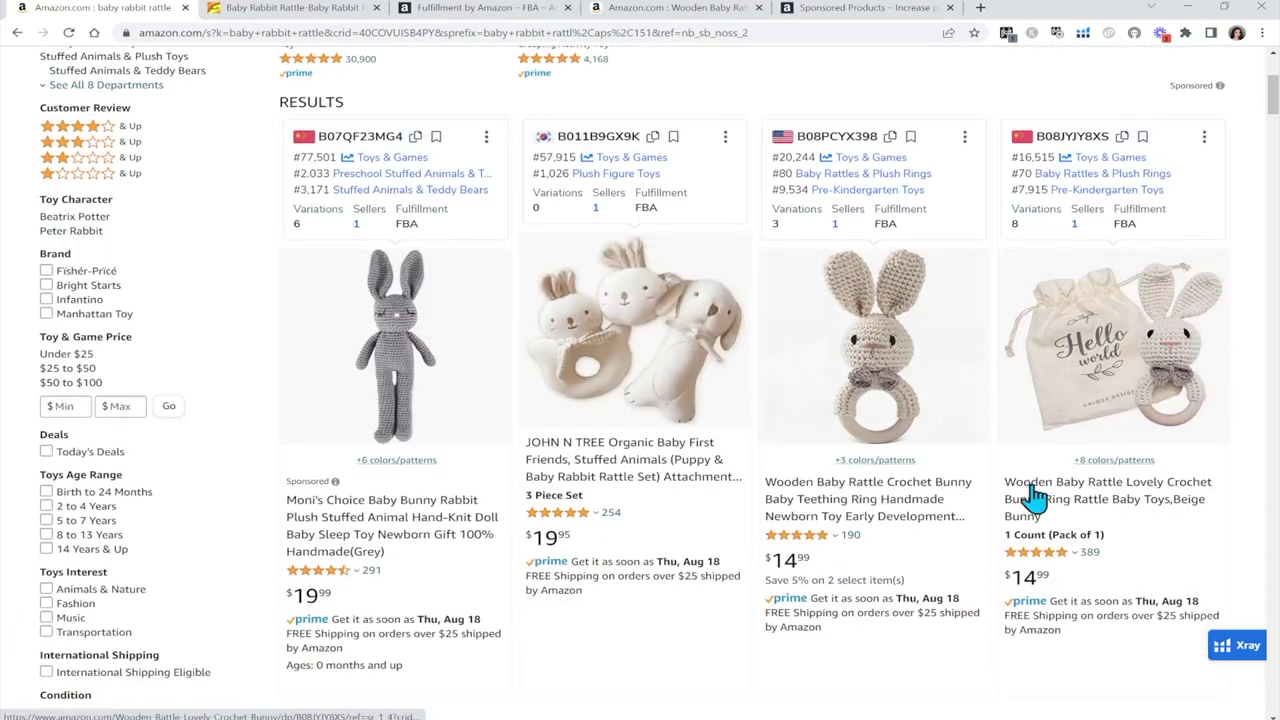